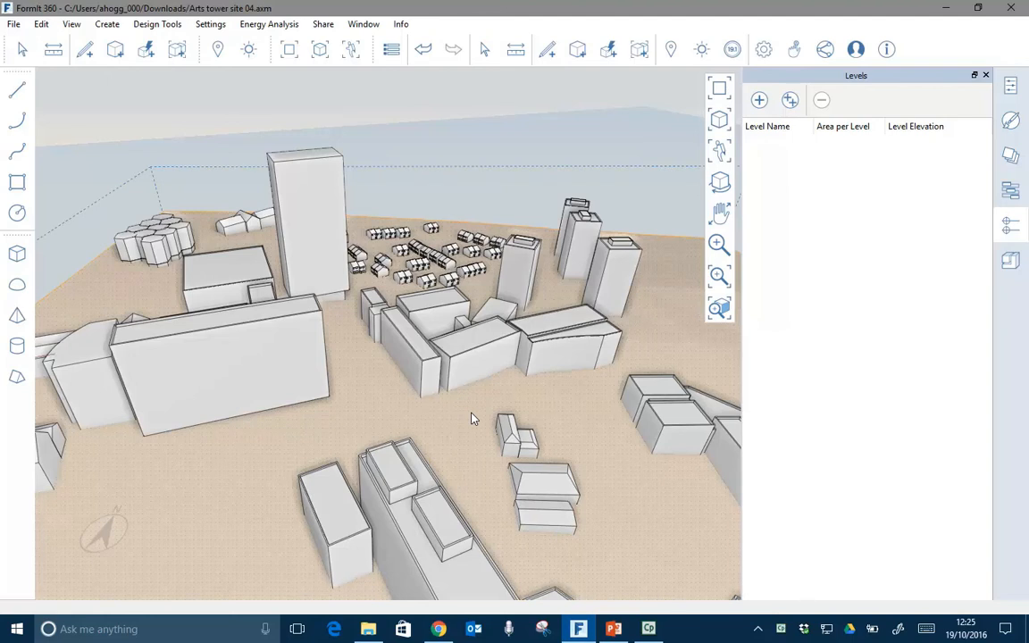
pyautogui.click(615, 330)
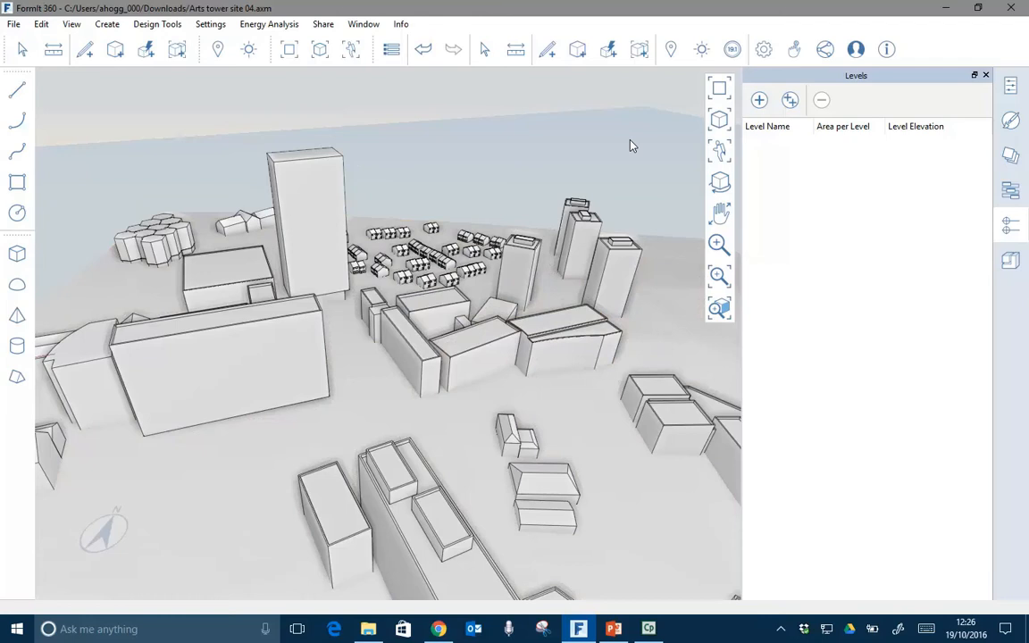
pyautogui.moveTo(490, 214)
pyautogui.mouseDown(button='middle')
pyautogui.moveTo(486, 241)
pyautogui.moveTo(470, 239)
pyautogui.moveTo(488, 234)
pyautogui.mouseUp(button='middle')
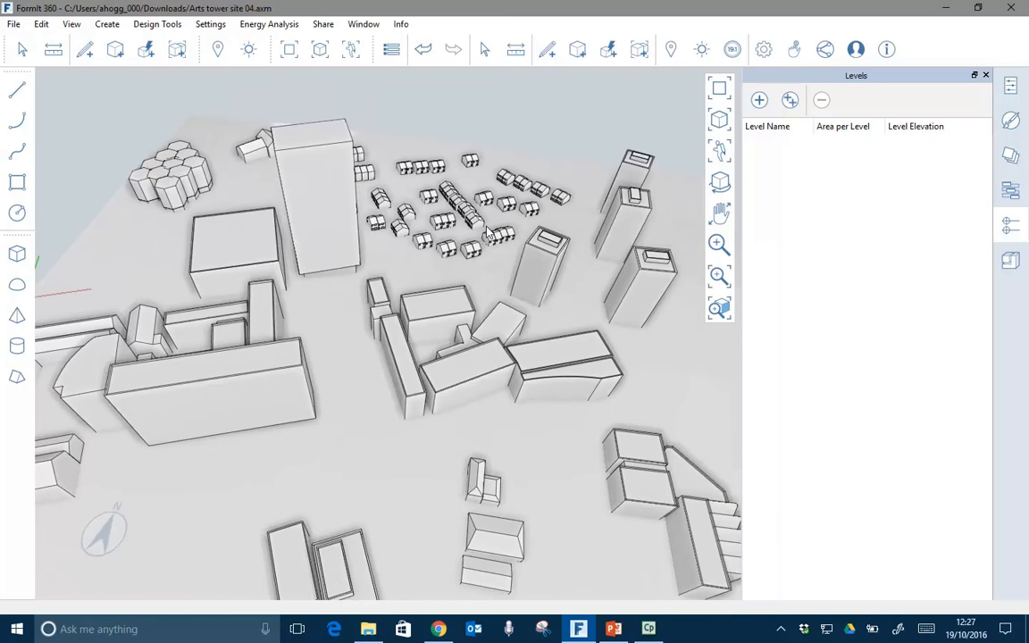
pyautogui.scroll(2, 326, 307)
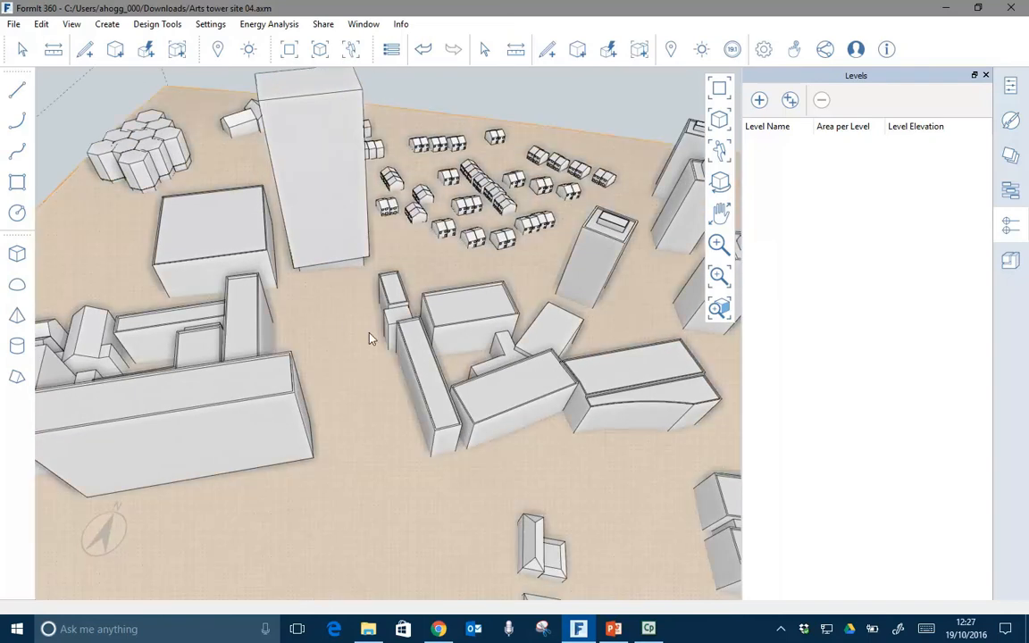
pyautogui.moveTo(373, 373); pyautogui.dragTo(369, 341, button='middle')
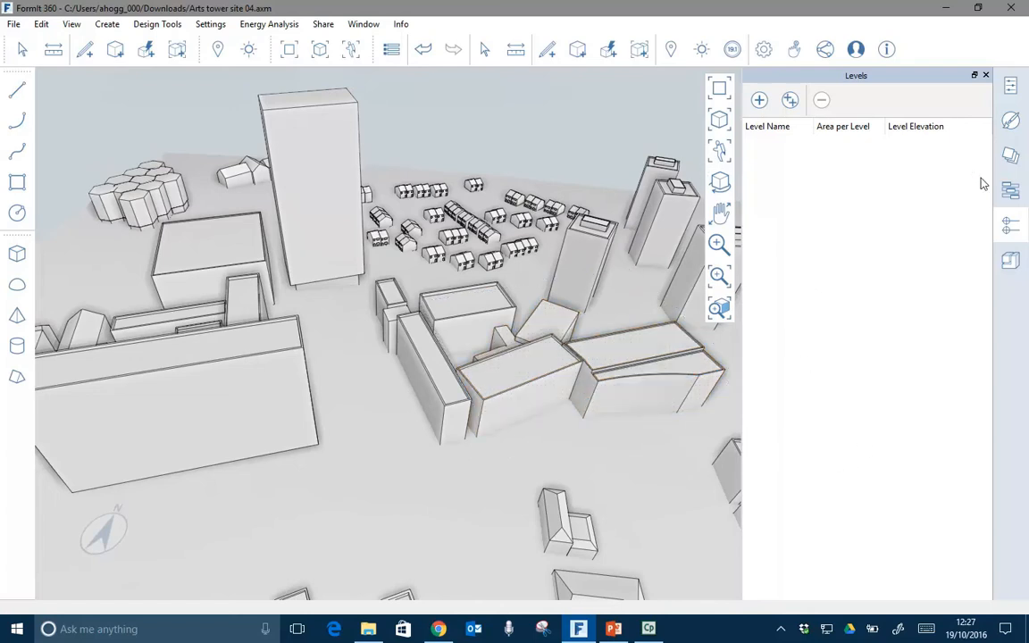
# Step: Show the model's layers and highlight the Option A layer to locate its contents in the site model
pyautogui.click(1011, 156)
pyautogui.click(788, 211)
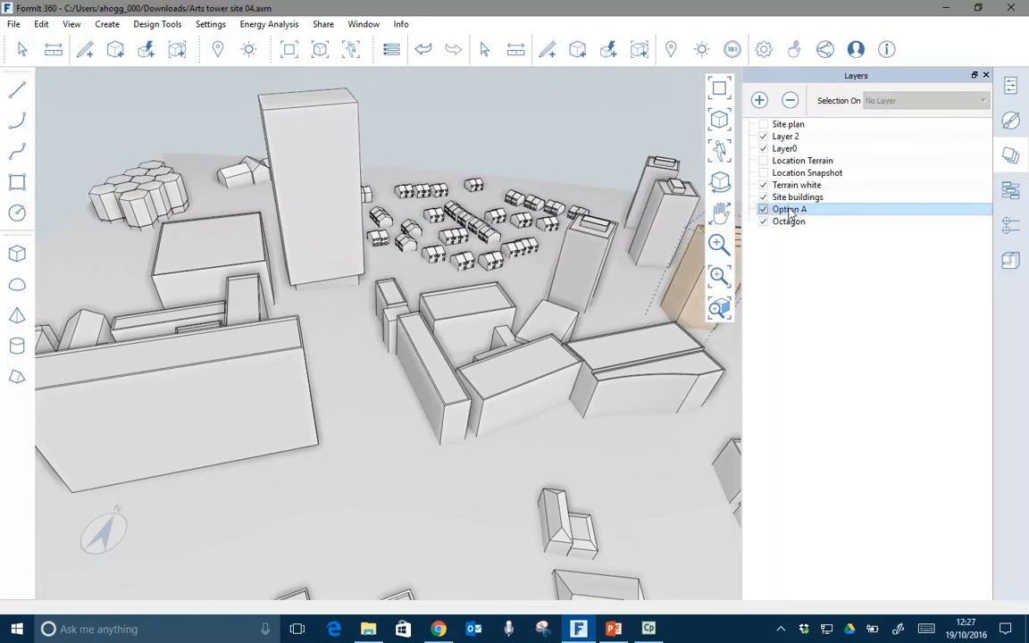
pyautogui.click(789, 211)
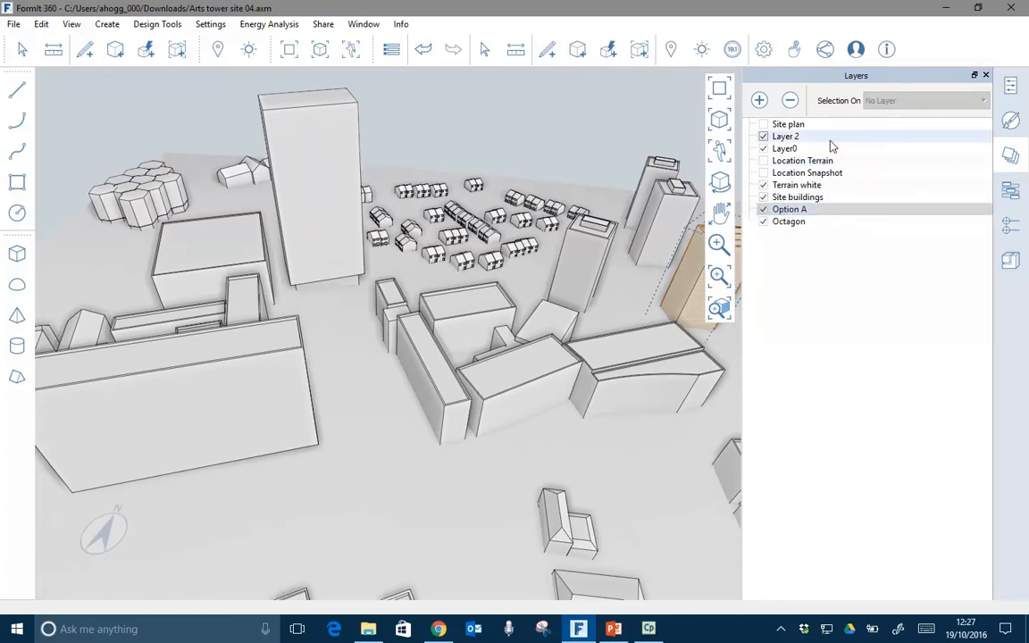
pyautogui.click(650, 134)
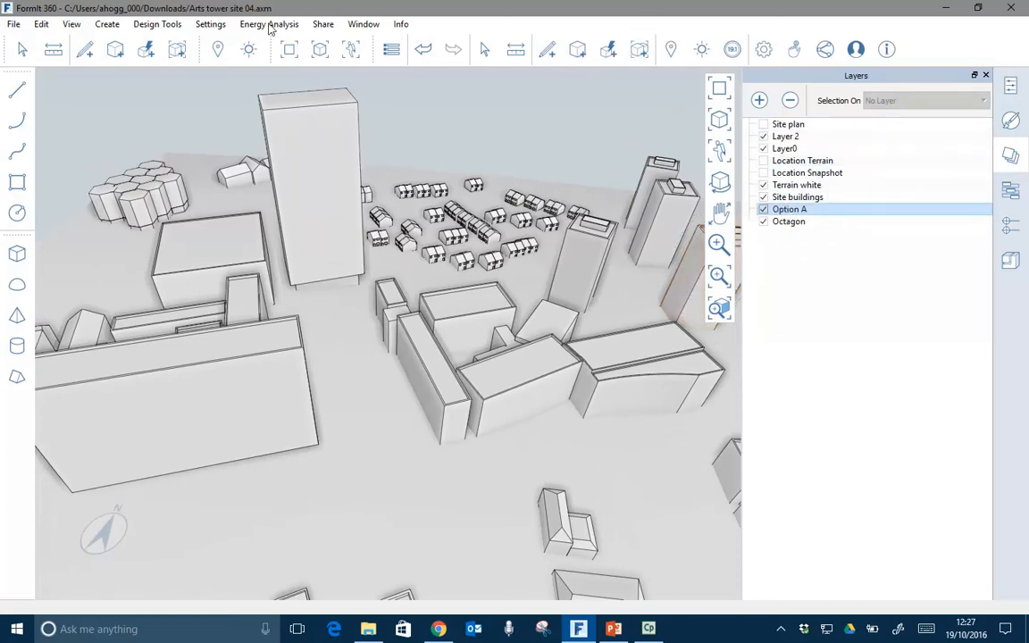
# Step: Sketch a ground rectangle about 13 m by 54 m, starting from the base corner of the tall tower
pyautogui.click(18, 183)
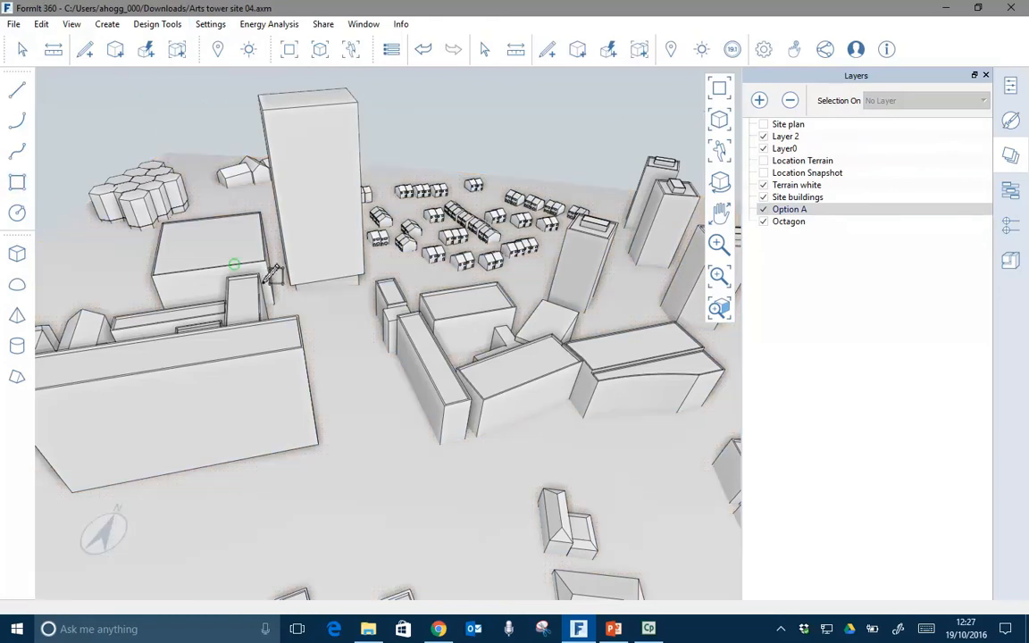
pyautogui.click(365, 274)
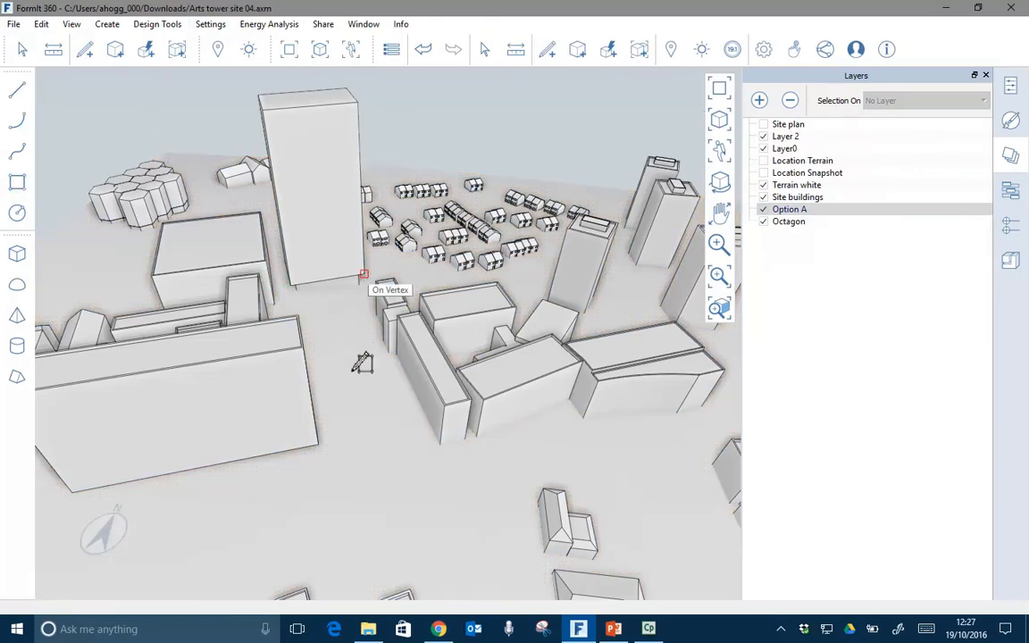
pyautogui.click(361, 273)
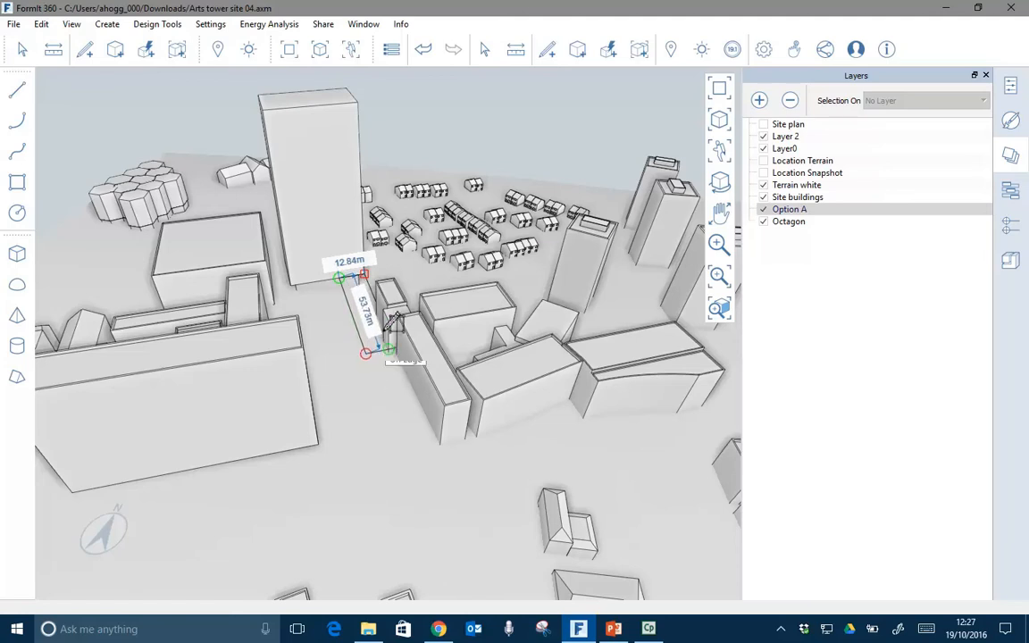
# Step: Extrude the new rectangle upward into a block 30 m high
pyautogui.scroll(3, 393, 317)
pyautogui.click(374, 312)
pyautogui.moveTo(374, 313); pyautogui.dragTo(360, 196)
pyautogui.press('Tab')
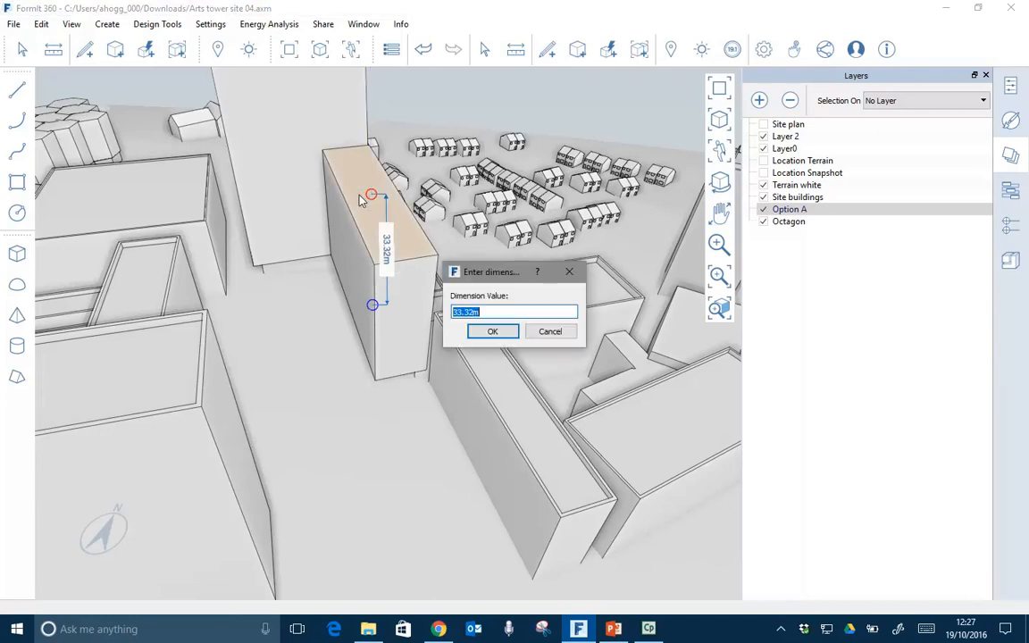
pyautogui.write('30')
pyautogui.press('Return')
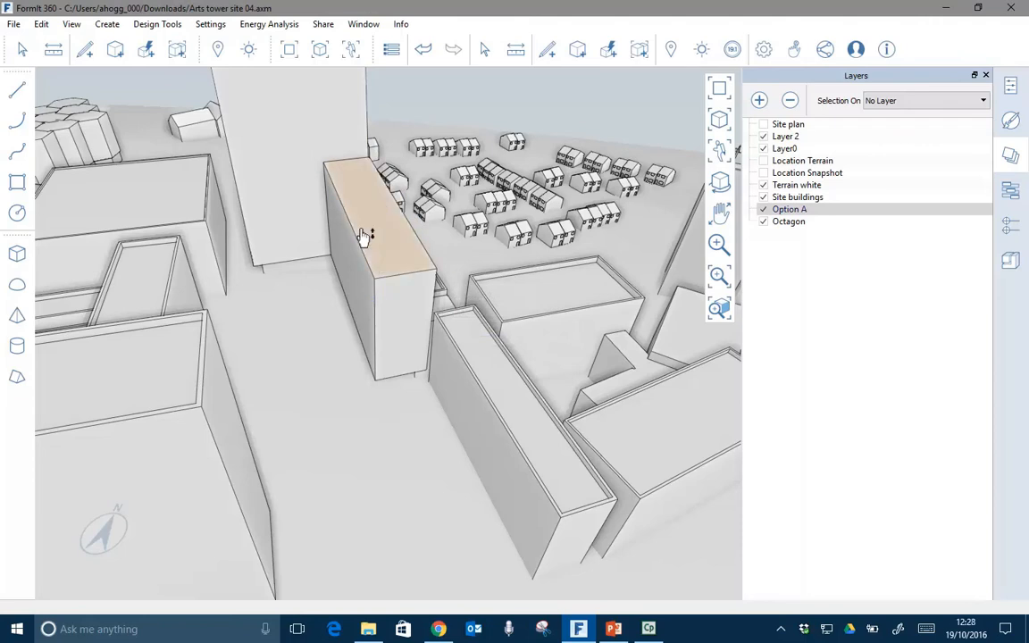
# Step: Group the whole new block and move it about 16 m away from the tower along the ground
pyautogui.doubleClick(363, 235)
pyautogui.click(363, 234)
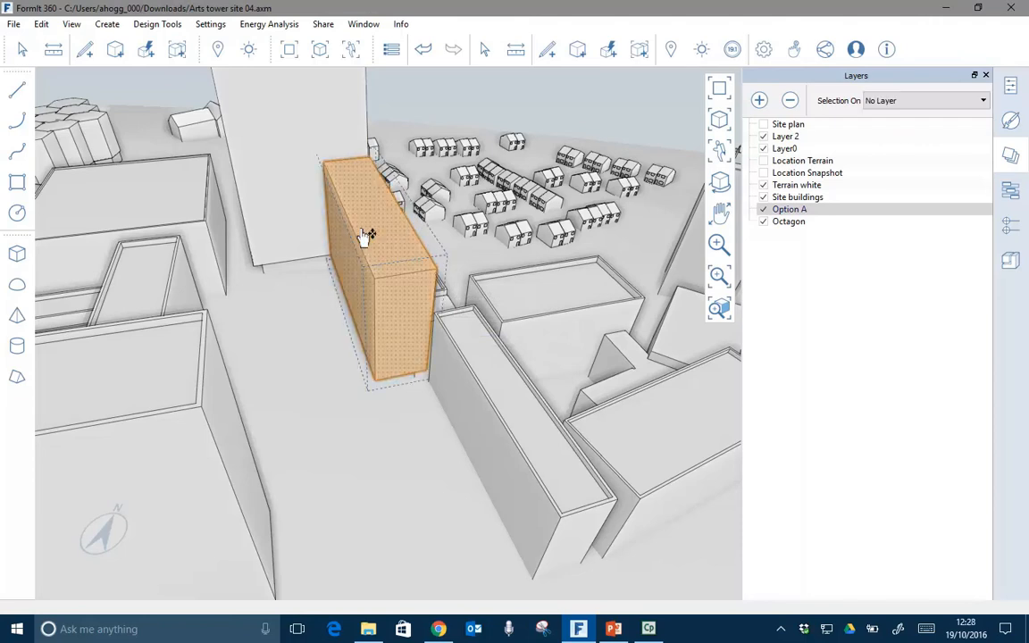
pyautogui.moveTo(378, 454); pyautogui.dragTo(263, 429, button='middle')
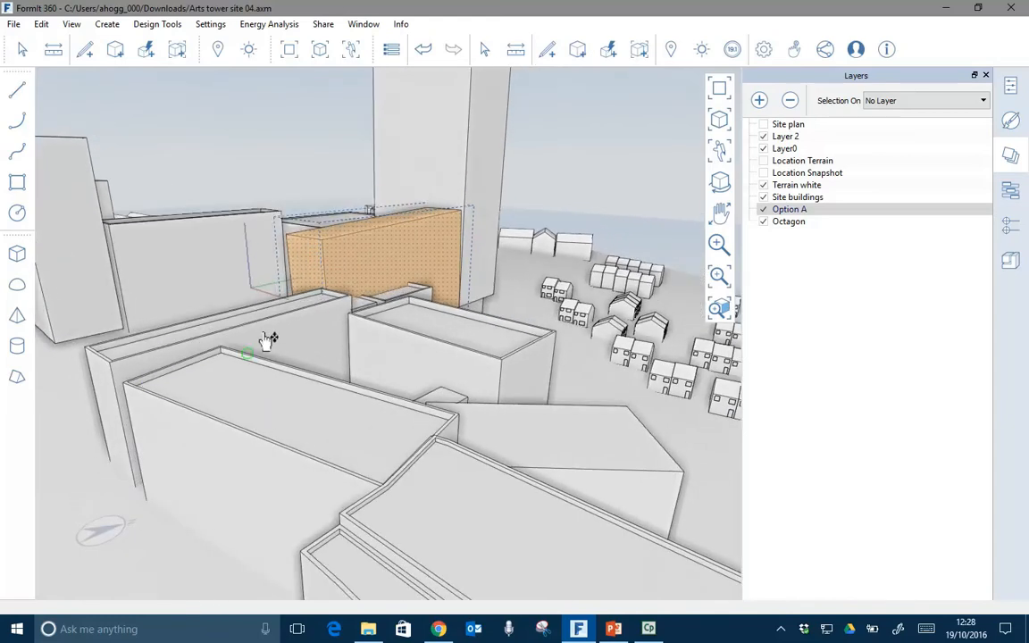
pyautogui.moveTo(540, 393); pyautogui.dragTo(440, 399, button='middle')
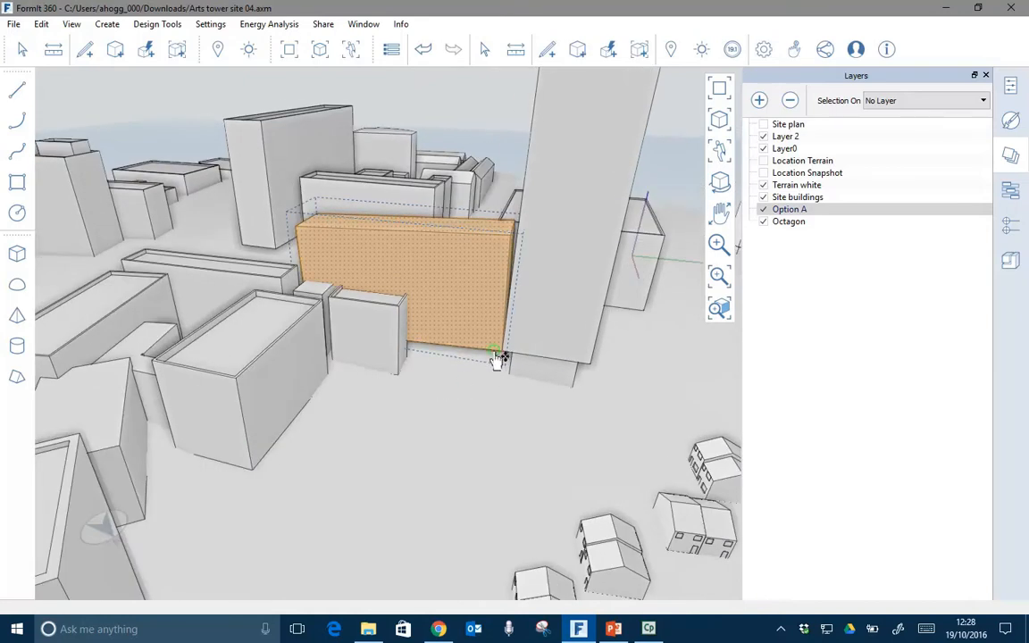
pyautogui.moveTo(501, 358); pyautogui.dragTo(460, 356)
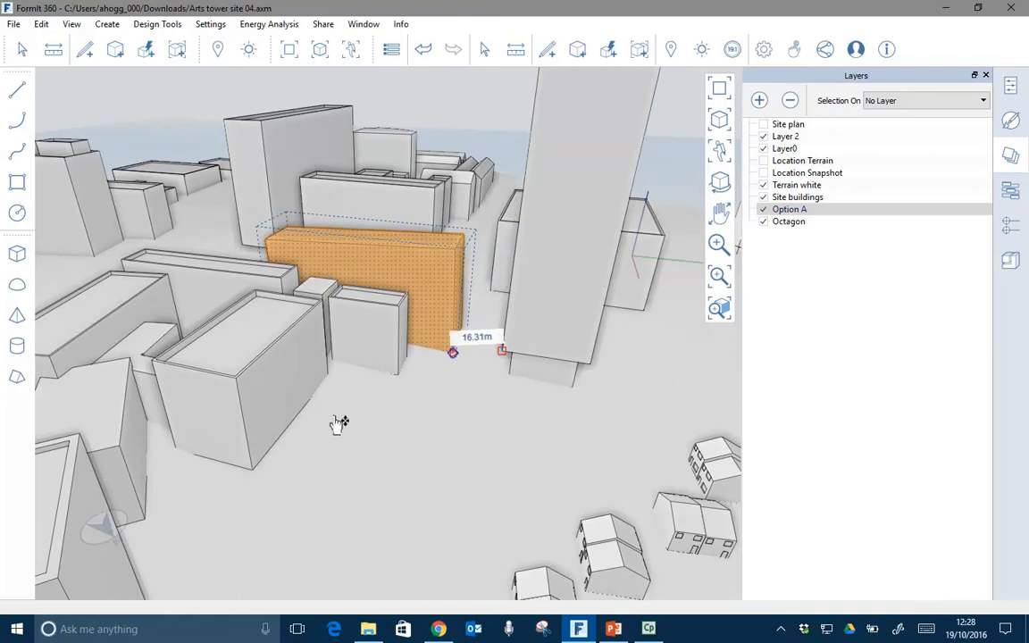
pyautogui.moveTo(386, 429); pyautogui.dragTo(596, 497, button='middle')
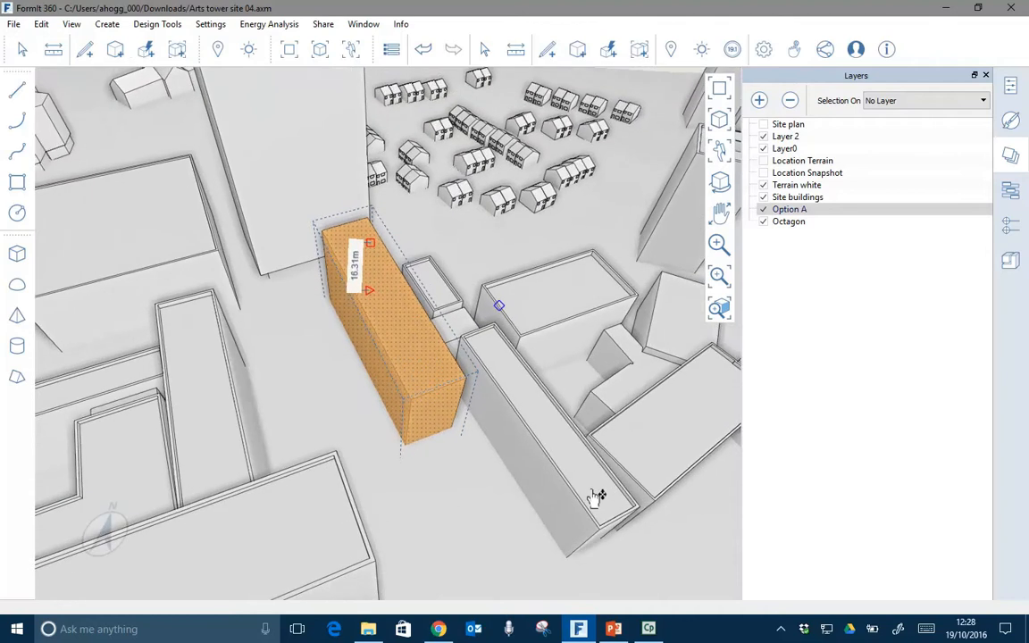
pyautogui.press('Escape')
# Step: Enter the new block's group for editing and select its roof face
pyautogui.doubleClick(405, 353)
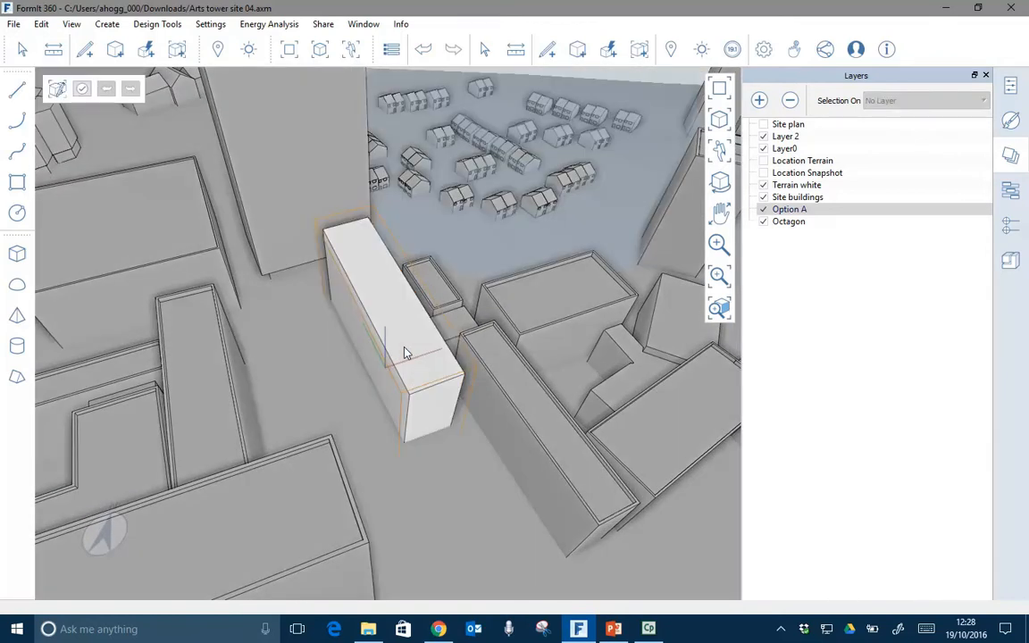
pyautogui.click(405, 353)
pyautogui.scroll(3, 405, 346)
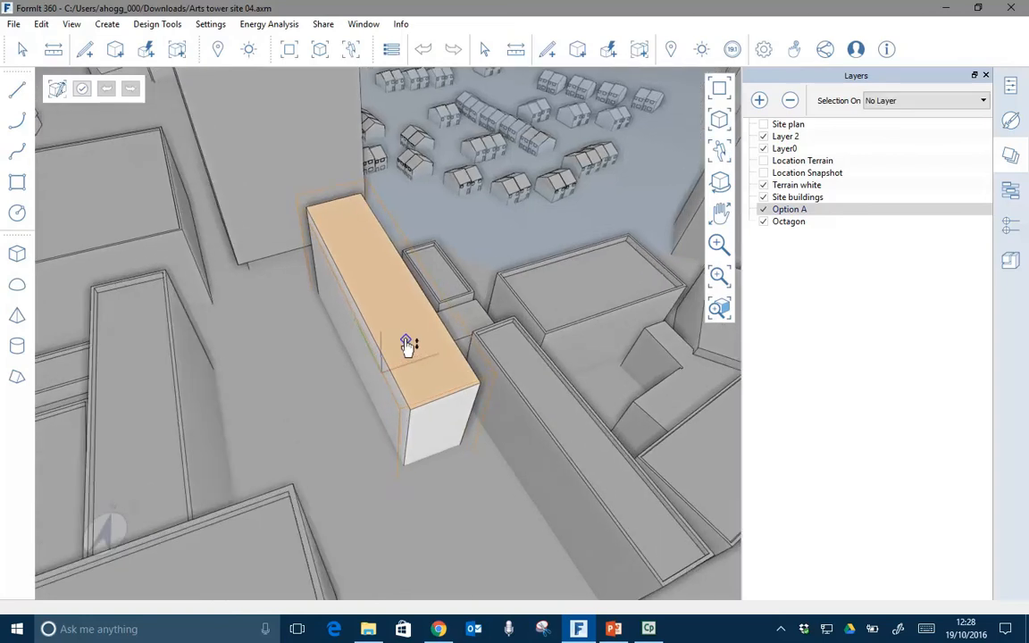
# Step: Draw a line about 13 m long straight across the block's roof, between its two long edges
pyautogui.click(16, 90)
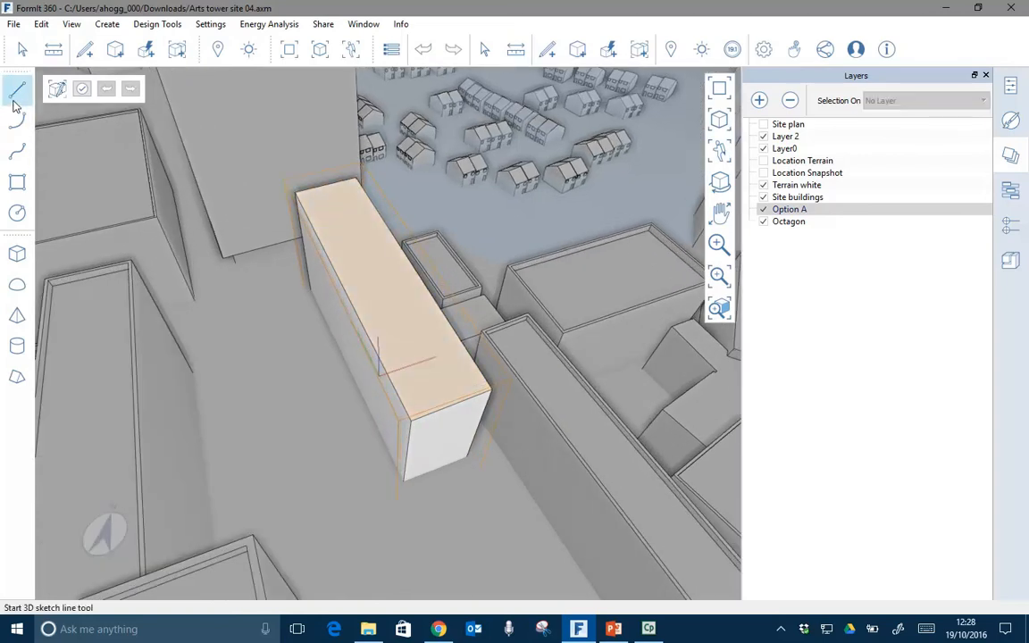
pyautogui.click(361, 324)
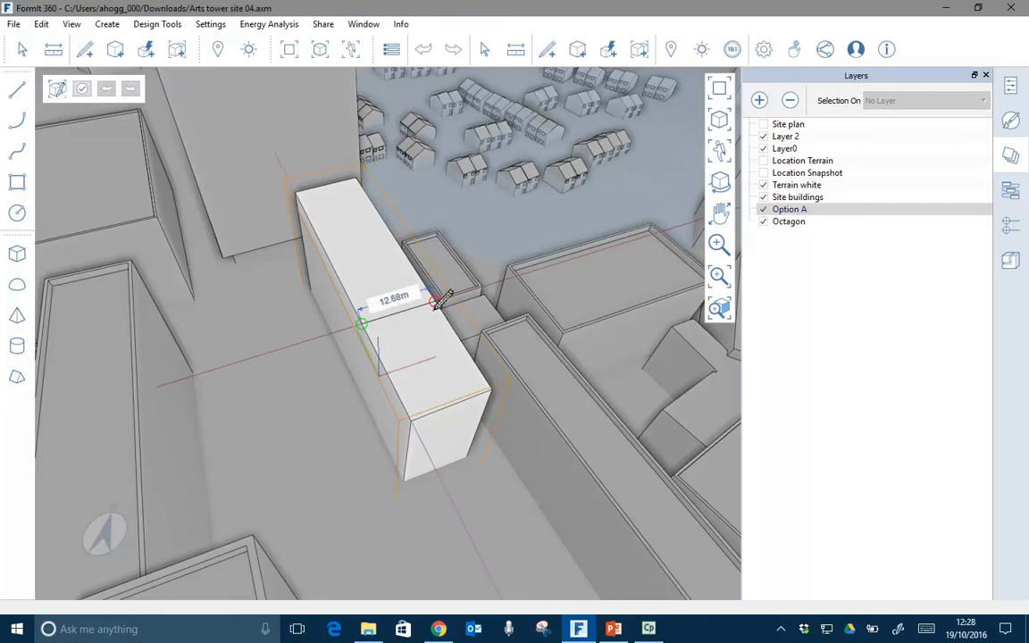
pyautogui.scroll(2, 438, 301)
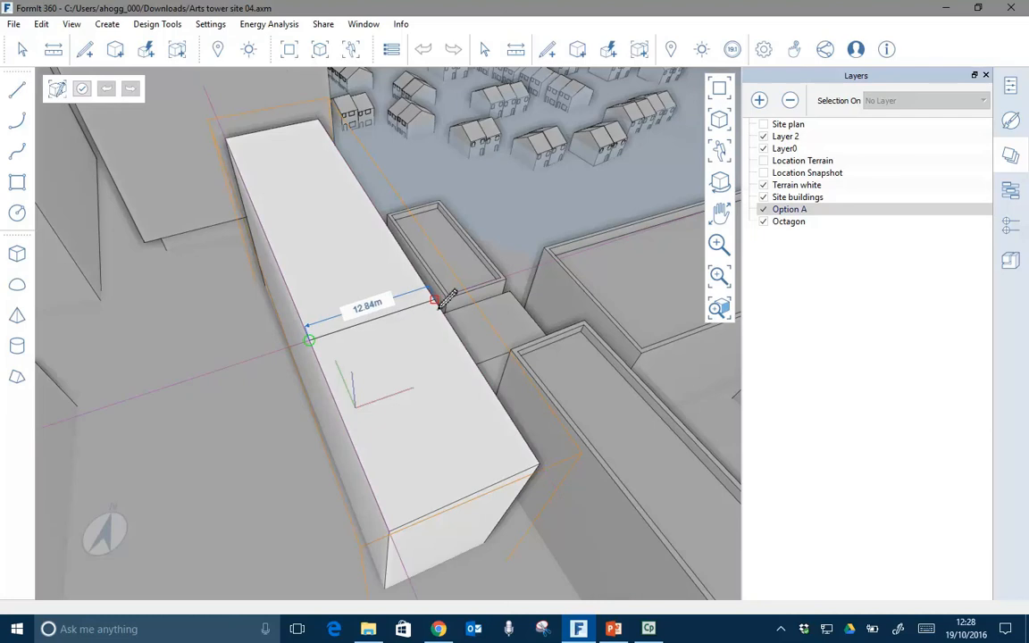
pyautogui.click(436, 302)
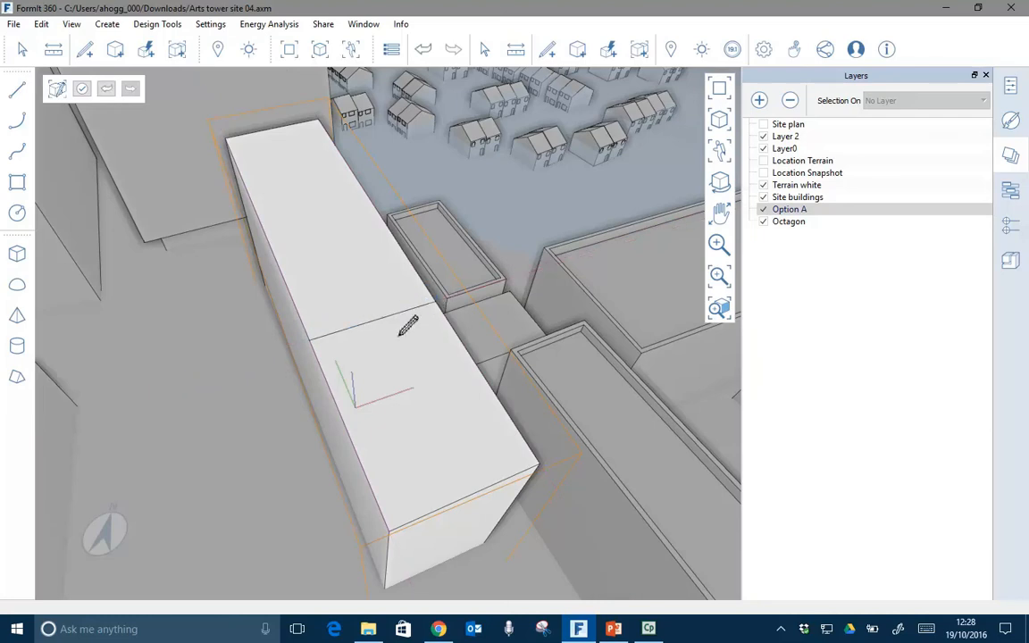
pyautogui.press('Escape')
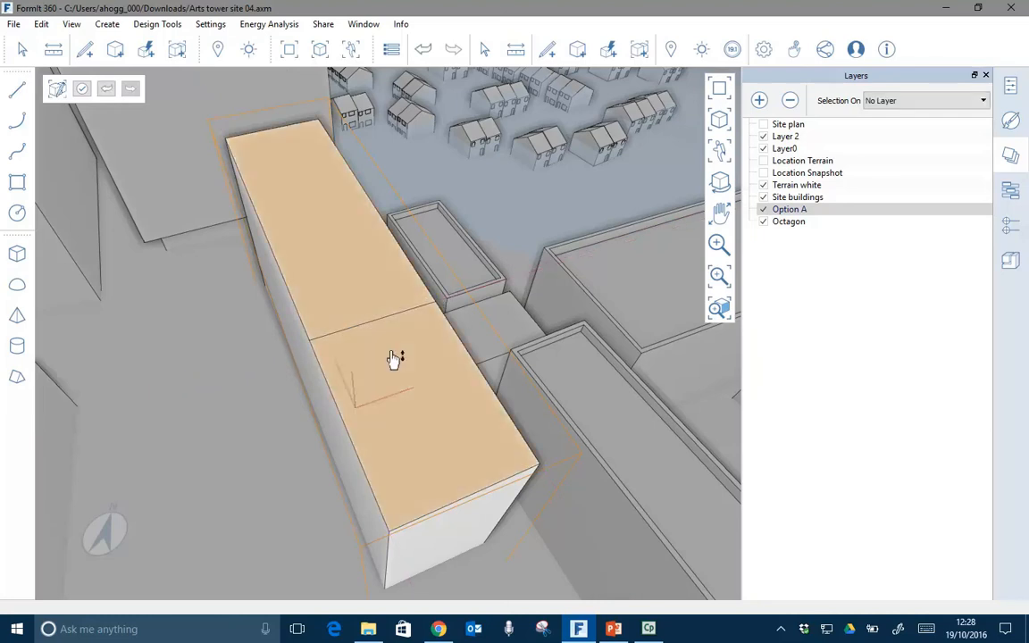
# Step: Delete the dividing line from the block's roof
pyautogui.click(400, 316)
pyautogui.press('Delete')
pyautogui.scroll(1, 395, 317)
pyautogui.scroll(-1, 396, 317)
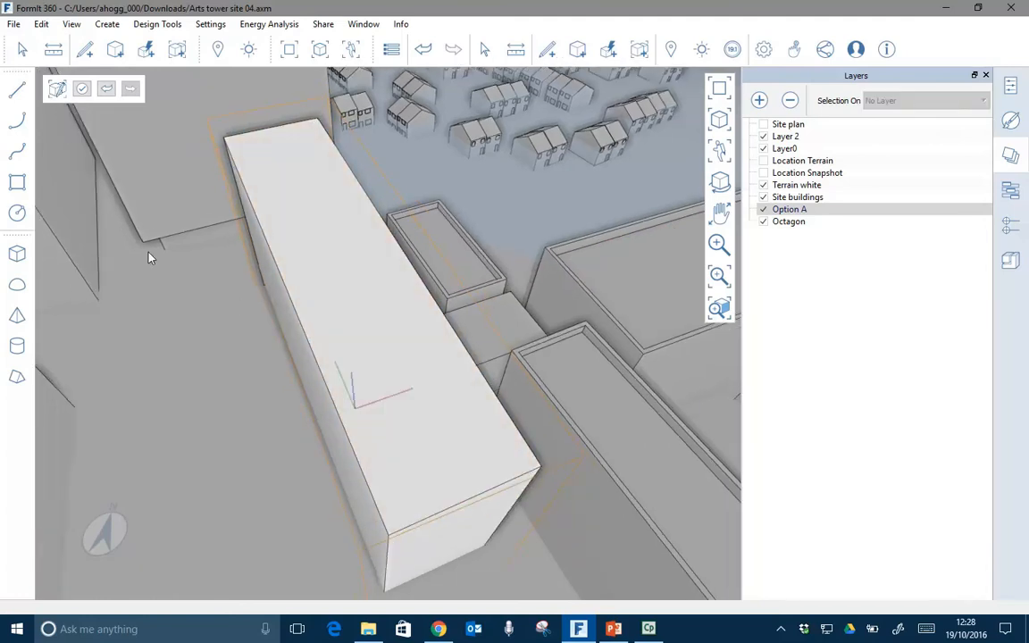
# Step: Split the roof with a perpendicular line about 13 m long between the long edges, near mid-length
pyautogui.click(17, 91)
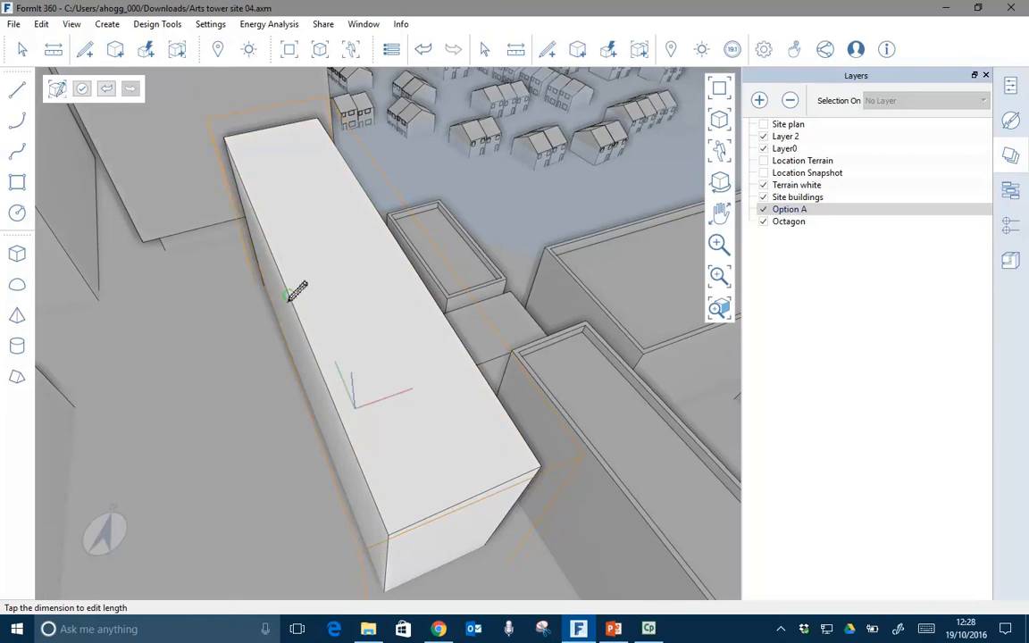
pyautogui.click(299, 319)
pyautogui.click(422, 282)
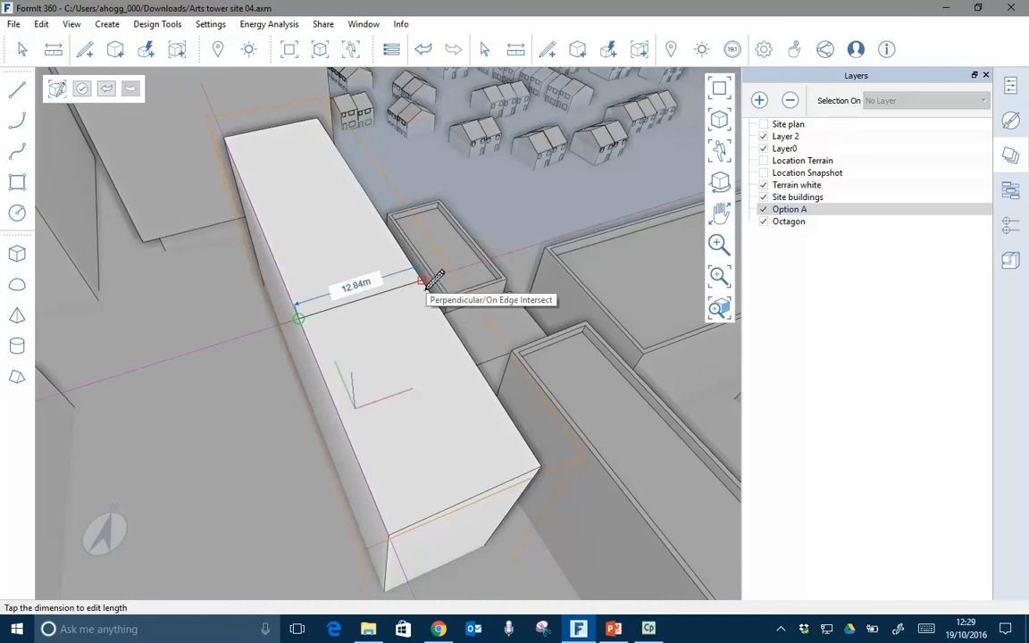
pyautogui.press('Escape')
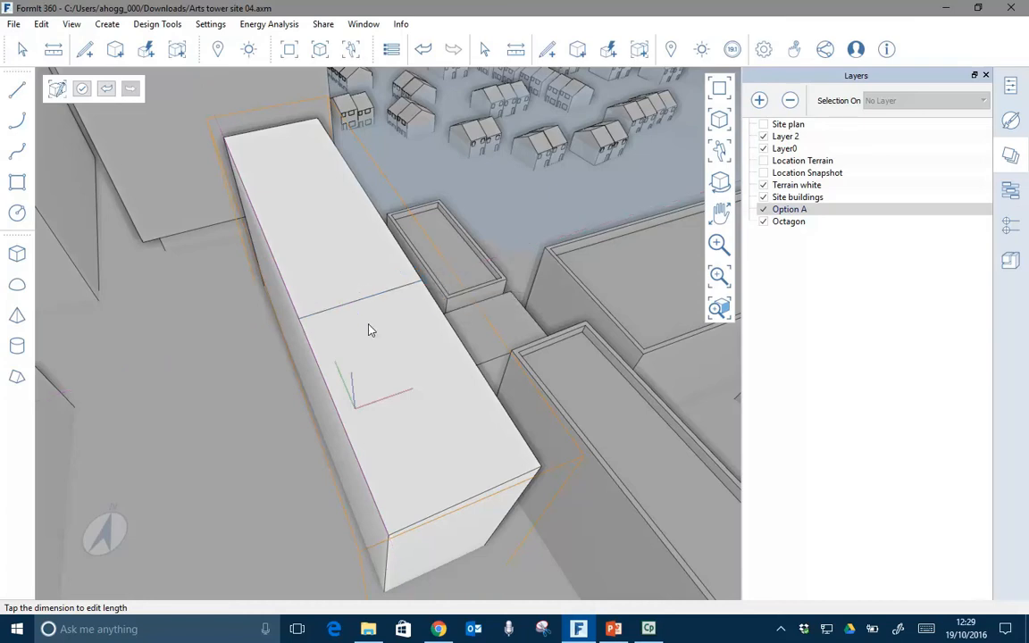
# Step: Pull up the roof section farther from the tower to form a stepped block, and finish editing the group
pyautogui.click(369, 330)
pyautogui.moveTo(368, 329)
pyautogui.mouseDown()
pyautogui.moveTo(375, 276)
pyautogui.moveTo(366, 268)
pyautogui.mouseUp()
pyautogui.scroll(-1, 366, 269)
pyautogui.scroll(-1, 365, 267)
pyautogui.moveTo(379, 246); pyautogui.dragTo(253, 273, button='right')
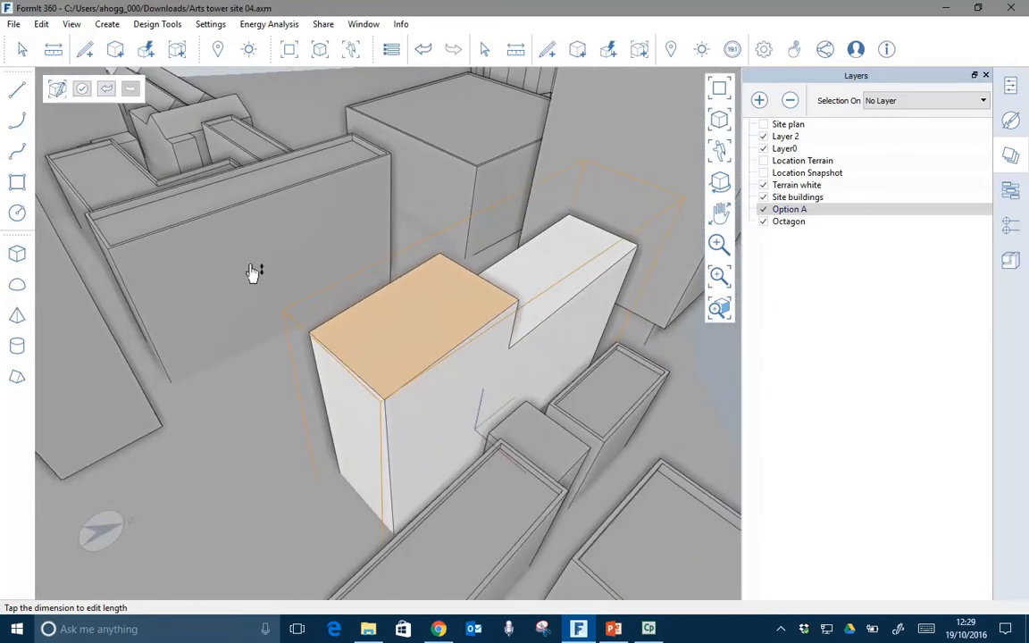
pyautogui.scroll(-2, 268, 275)
pyautogui.click(267, 273)
pyautogui.scroll(-2, 268, 273)
pyautogui.moveTo(218, 308); pyautogui.dragTo(251, 291, button='right')
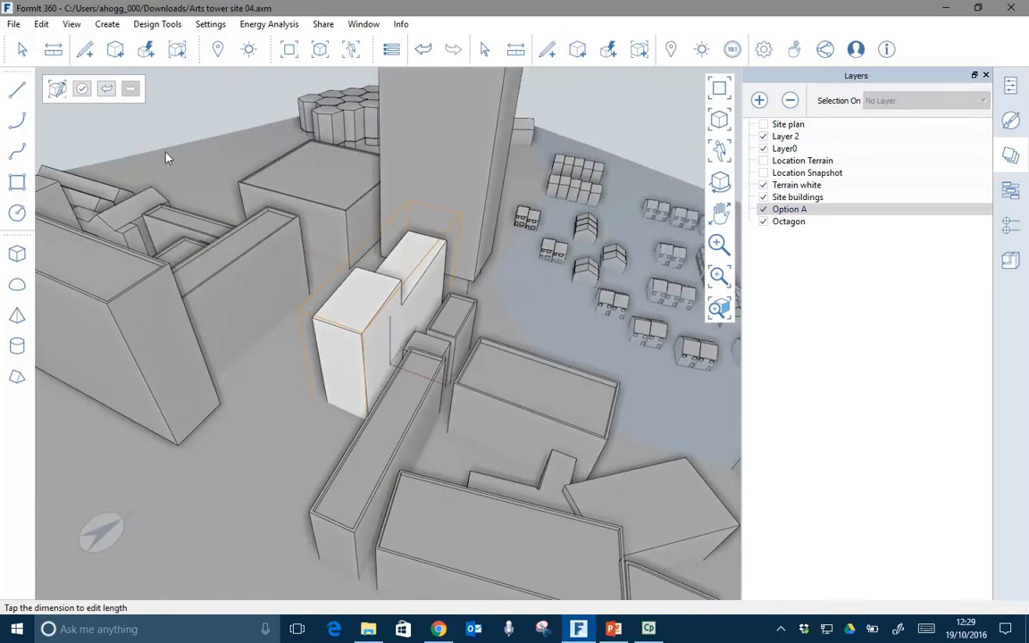
pyautogui.click(81, 89)
# Step: Assign the stepped block's group to the Option A layer and clear the selection
pyautogui.click(229, 318)
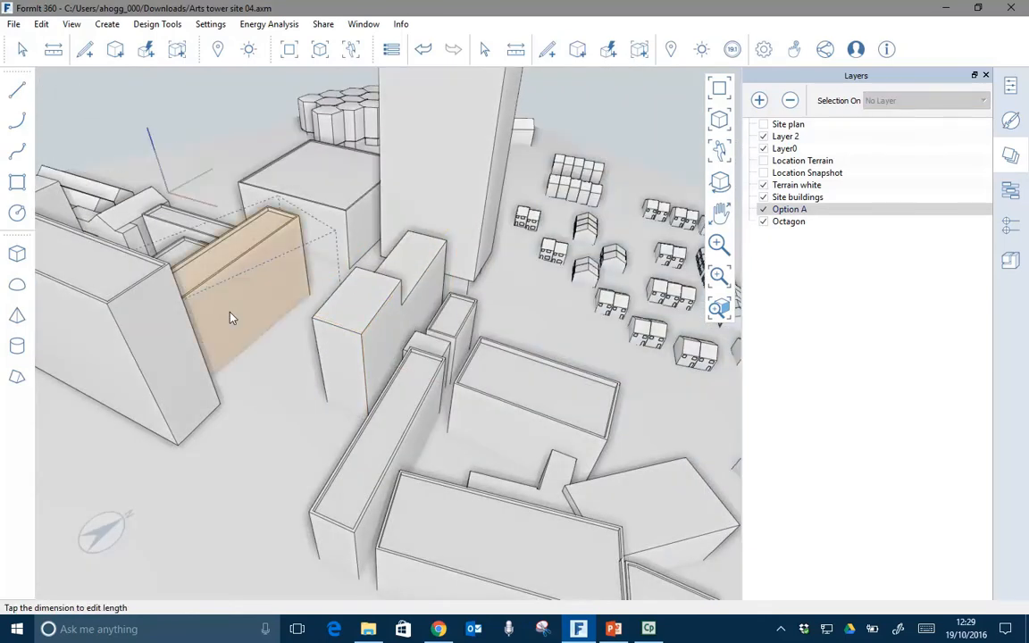
pyautogui.click(390, 311)
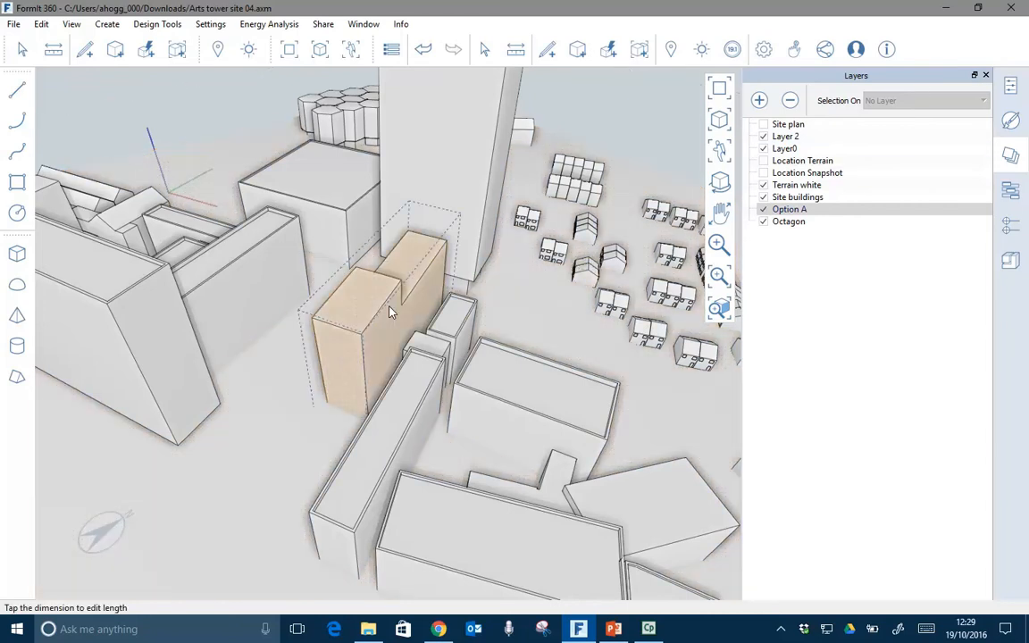
pyautogui.click(393, 288)
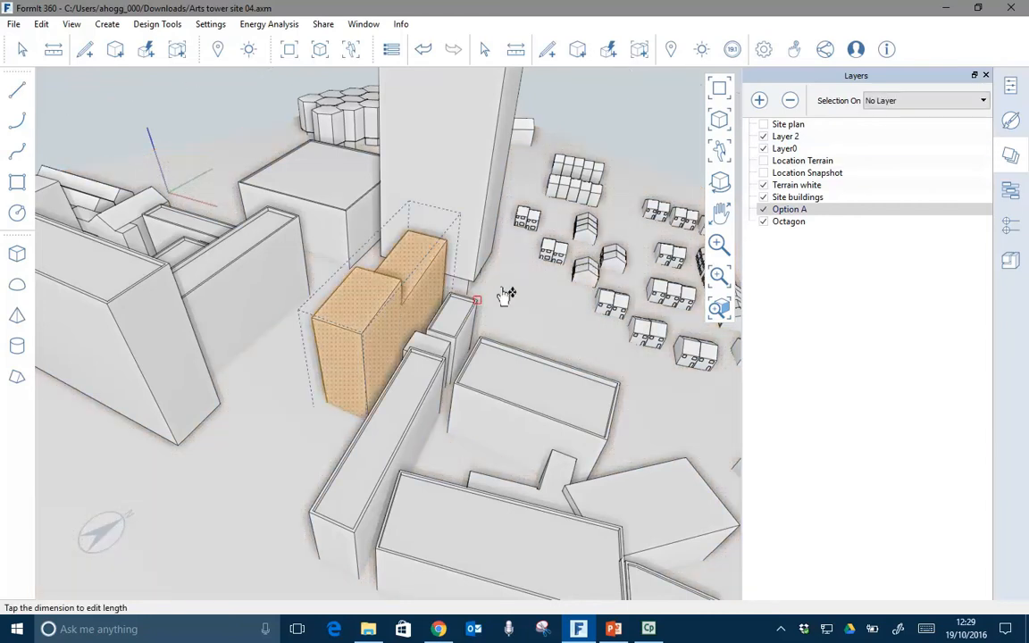
pyautogui.click(1012, 86)
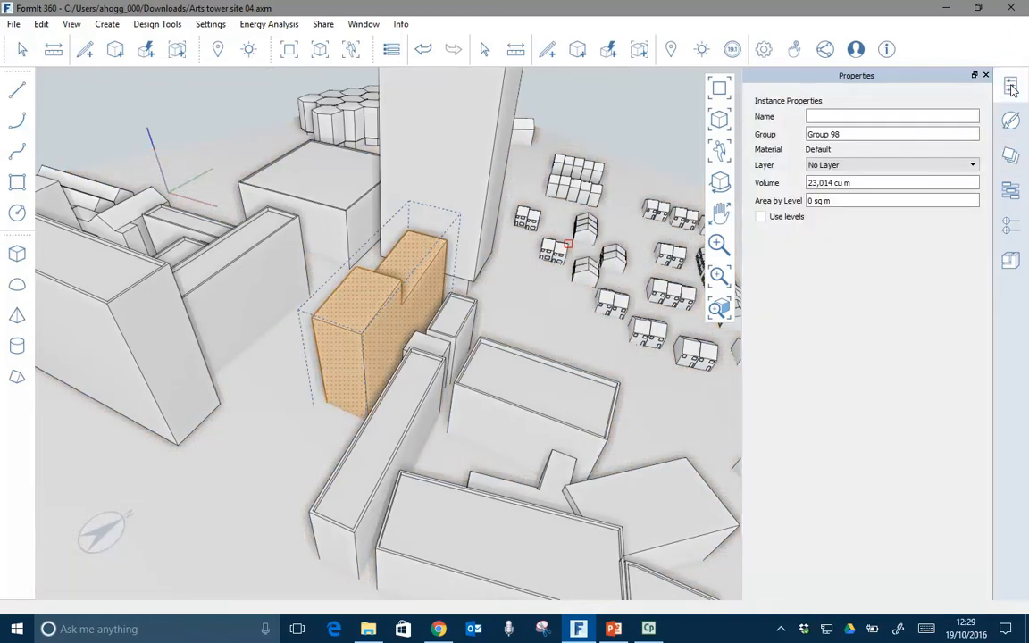
pyautogui.click(865, 172)
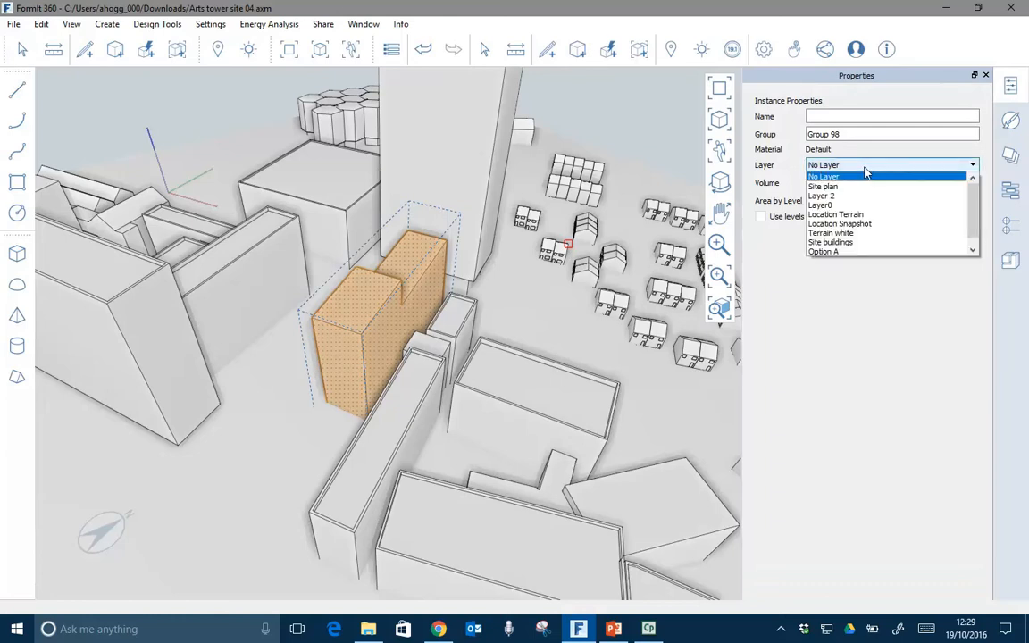
pyautogui.click(833, 253)
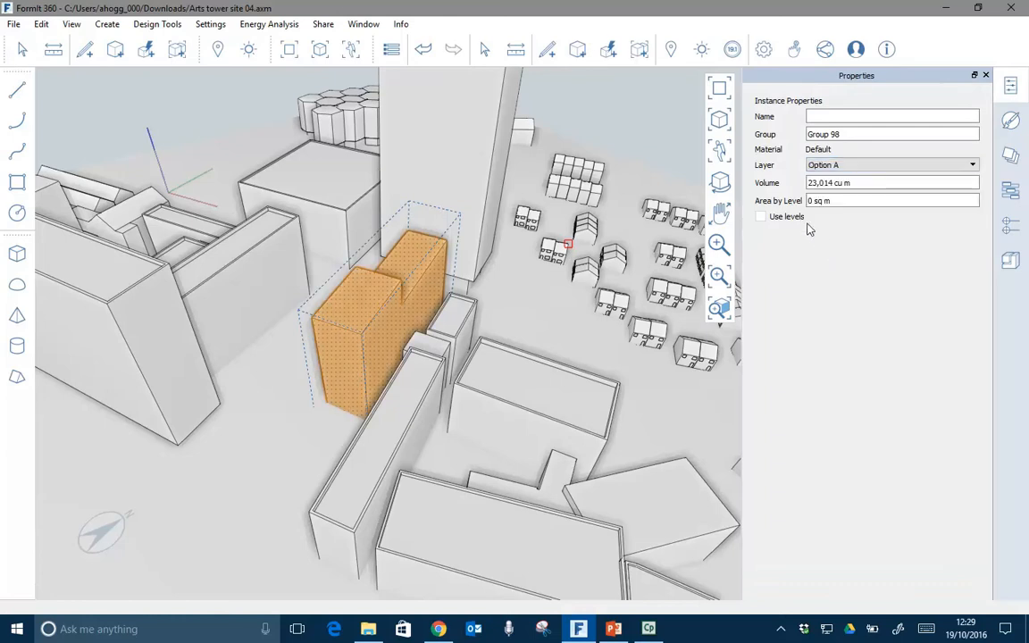
pyautogui.click(259, 454)
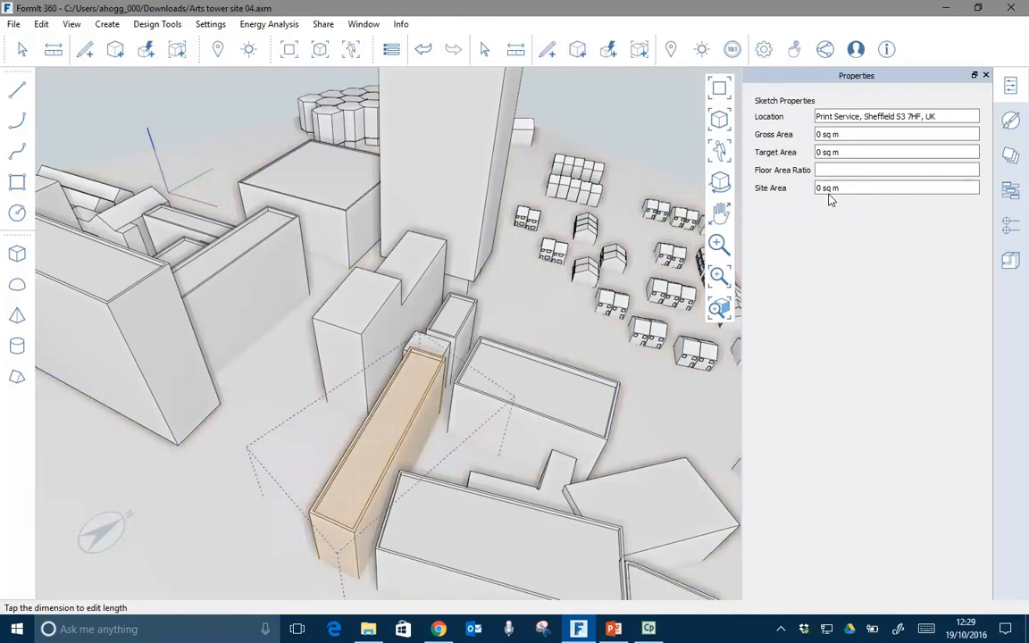
# Step: Toggle the Option A layer's visibility off and on to check that it controls the stepped block
pyautogui.click(1011, 155)
pyautogui.click(766, 210)
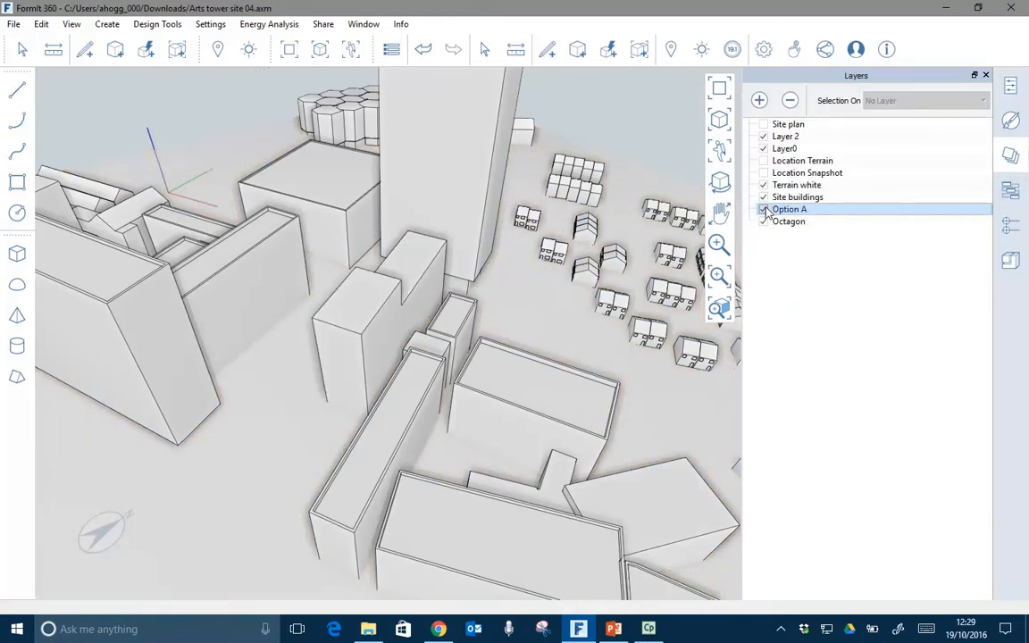
pyautogui.click(764, 210)
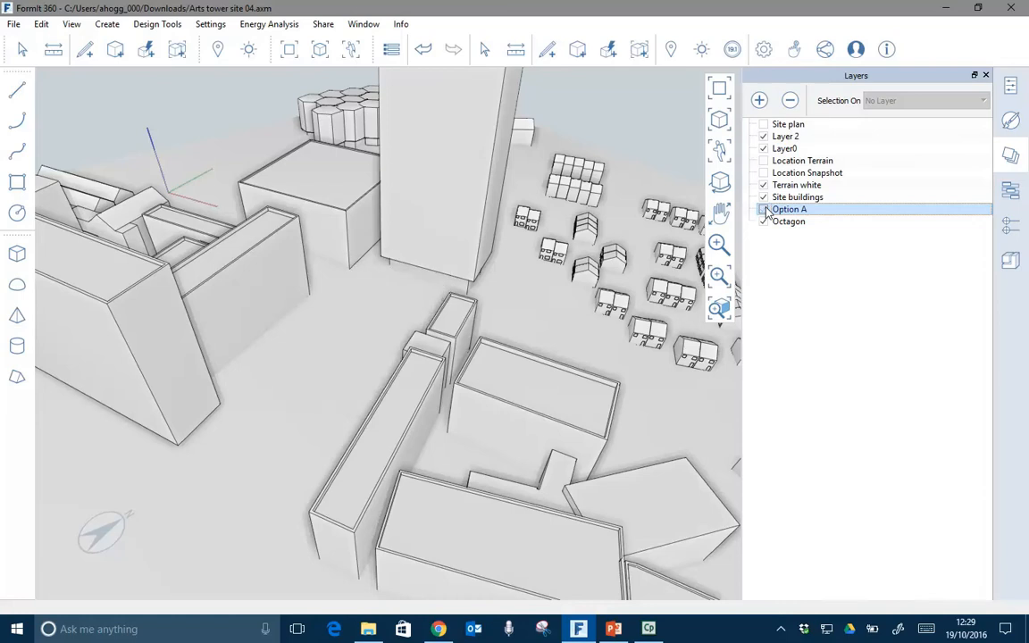
pyautogui.click(764, 209)
pyautogui.click(764, 210)
pyautogui.click(764, 209)
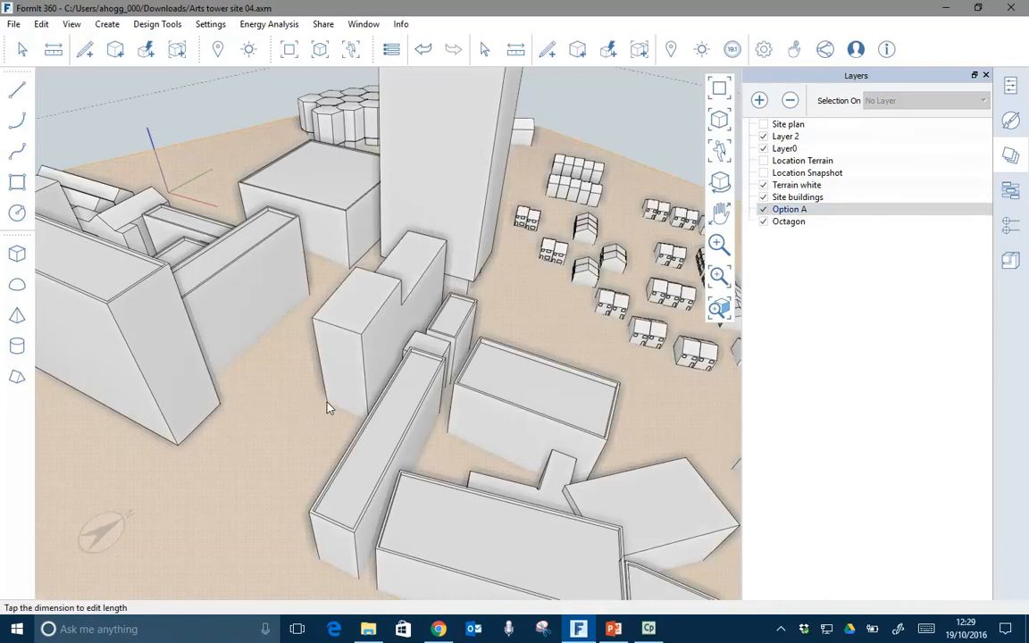
# Step: Add a first level to the model and set its elevation to 110 m
pyautogui.moveTo(339, 432); pyautogui.dragTo(423, 428, button='middle')
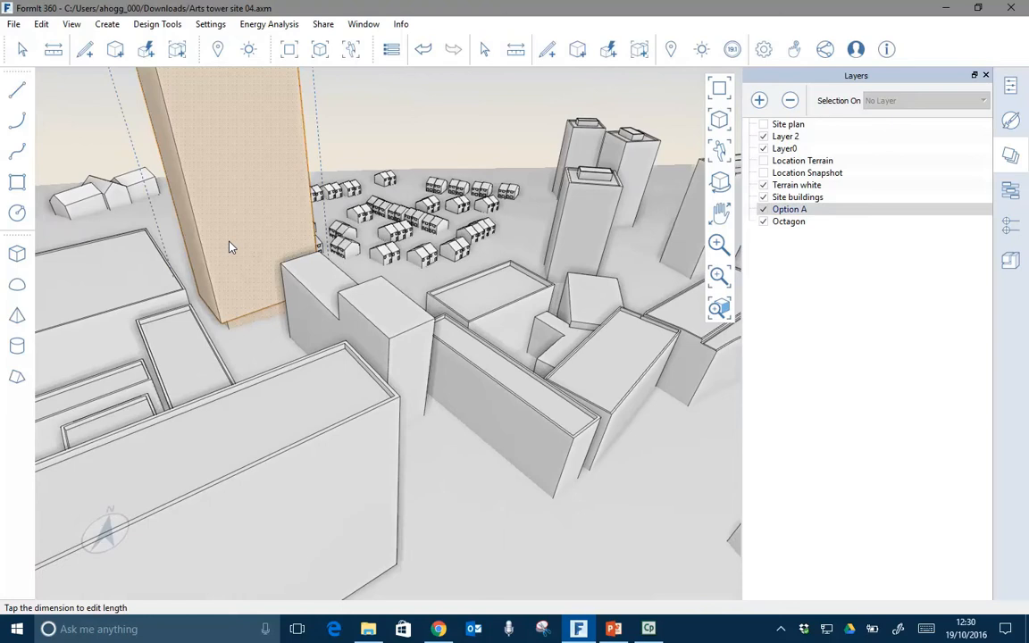
pyautogui.moveTo(245, 255); pyautogui.dragTo(433, 350, button='middle')
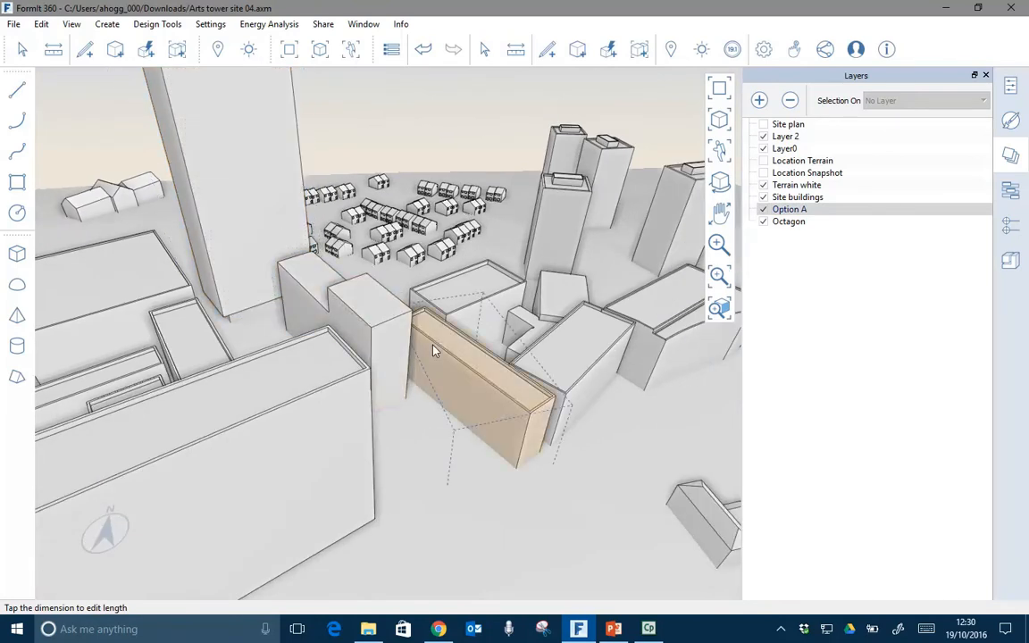
pyautogui.click(1010, 228)
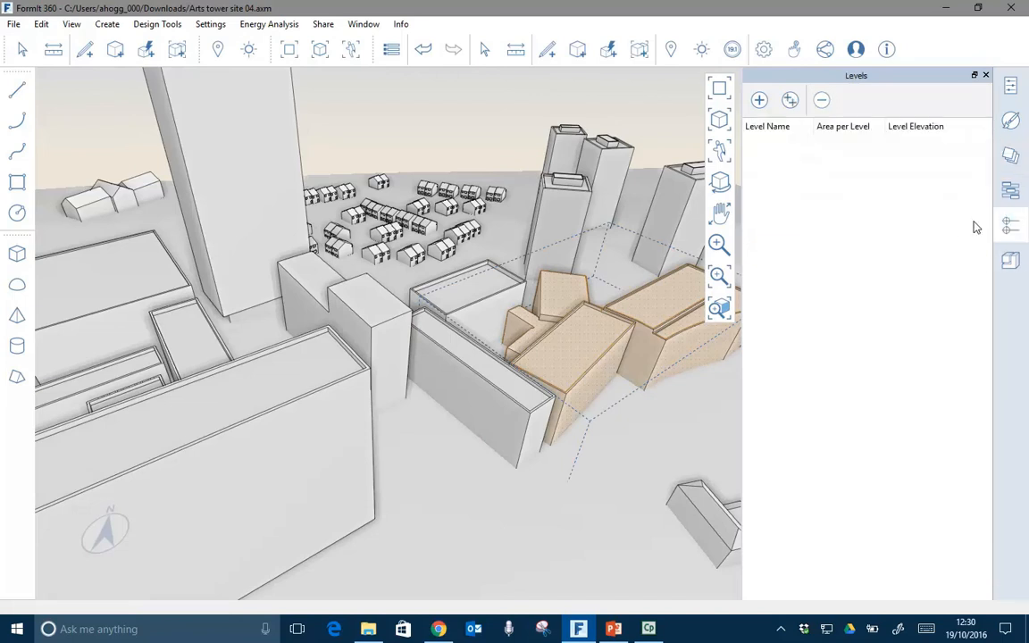
pyautogui.click(760, 100)
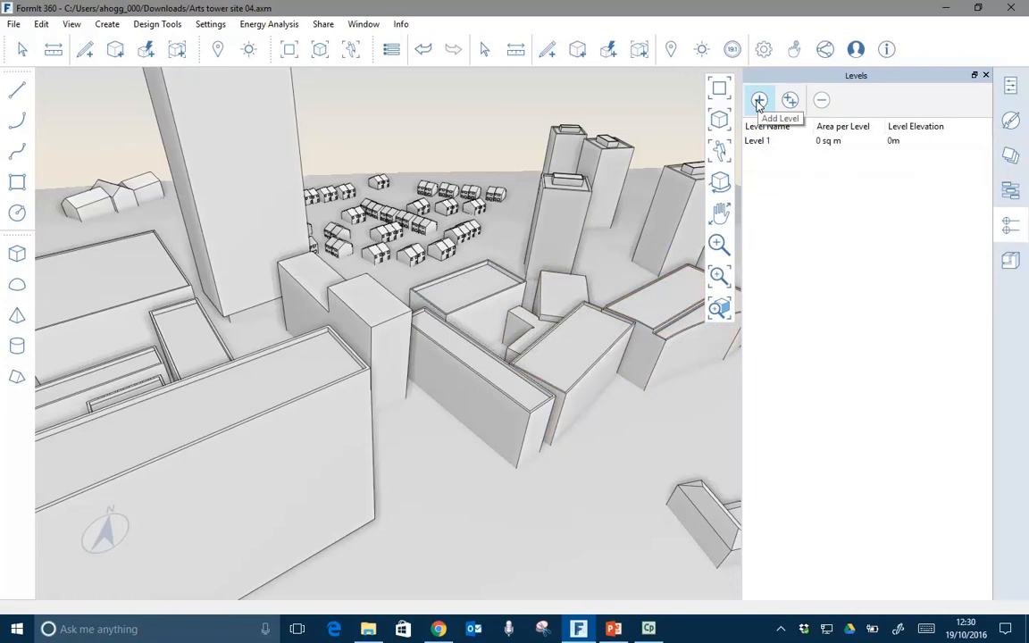
pyautogui.click(896, 142)
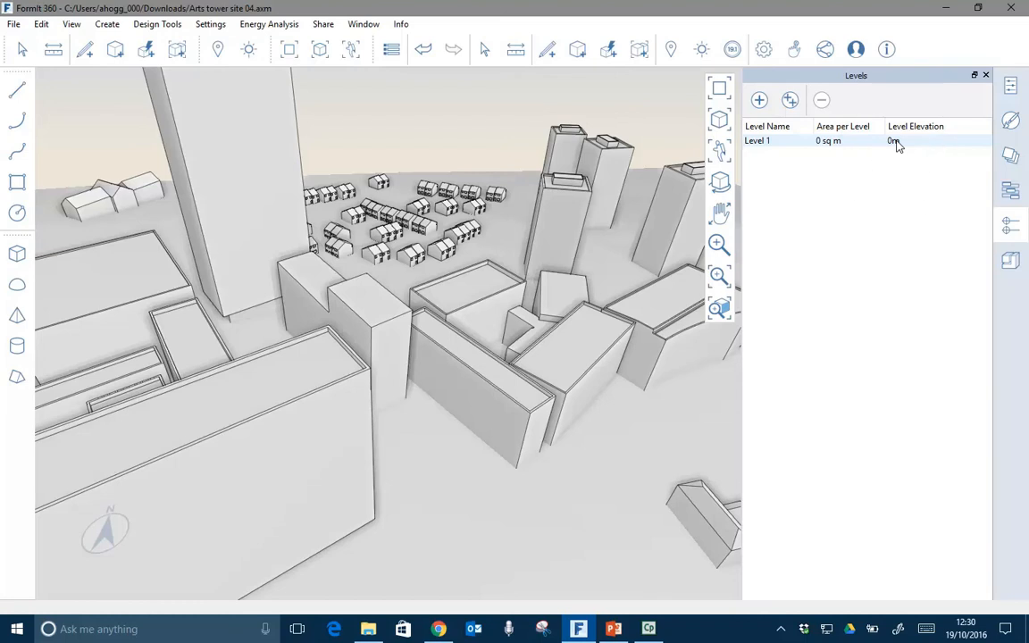
pyautogui.doubleClick(895, 142)
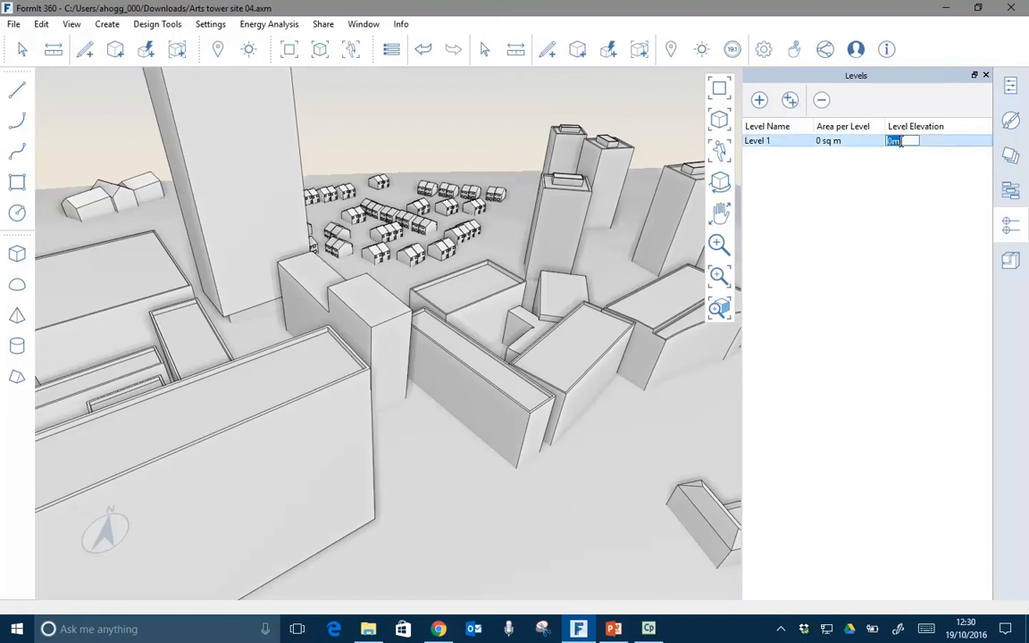
pyautogui.write('110')
pyautogui.press('Return')
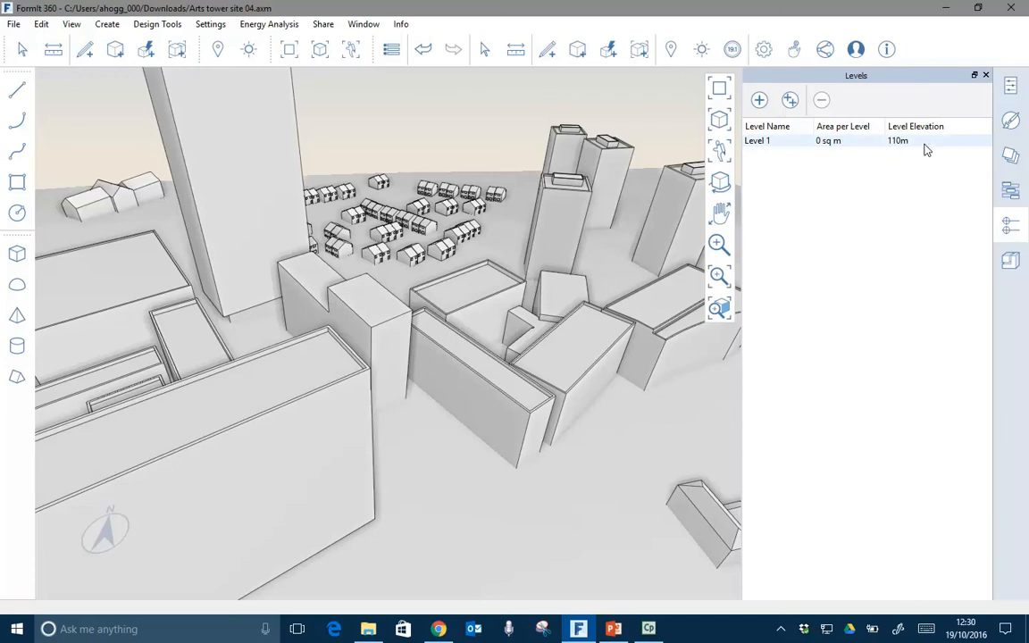
# Step: Add five single levels above the first one, spaced 3.5 m apart up to 127.5 m
pyautogui.click(760, 101)
pyautogui.click(759, 101)
pyautogui.click(760, 101)
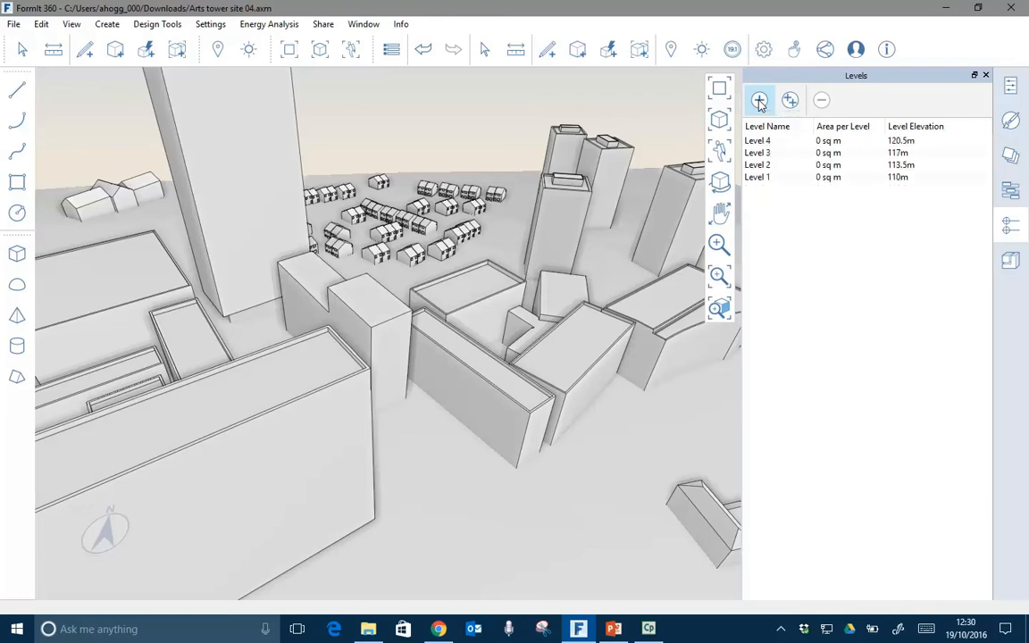
pyautogui.click(760, 101)
pyautogui.click(760, 101)
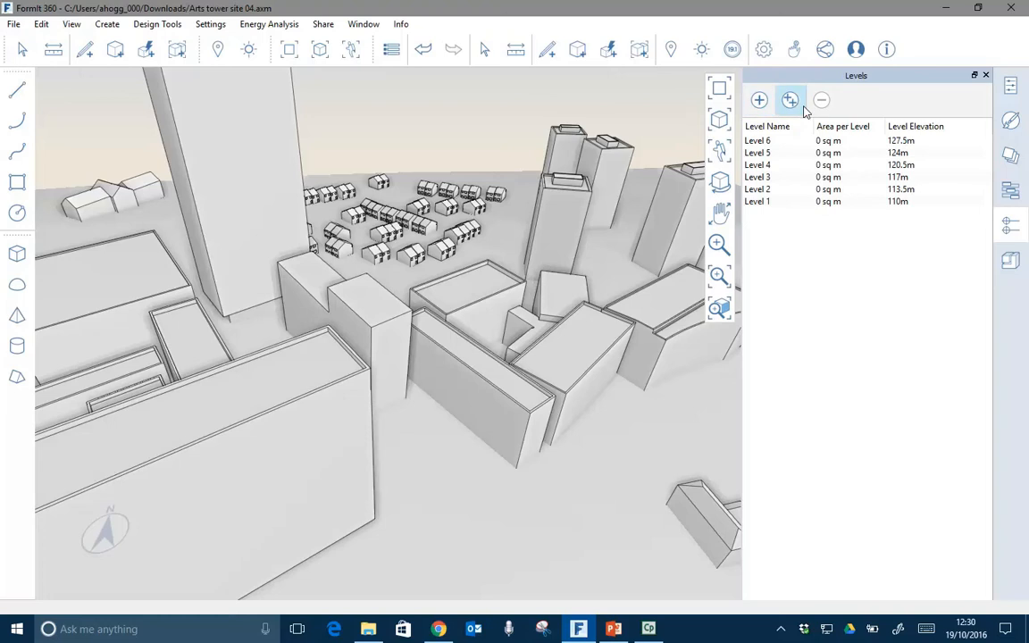
# Step: Add a batch of 4 more levels with a distance of 3.5 m between them
pyautogui.click(798, 107)
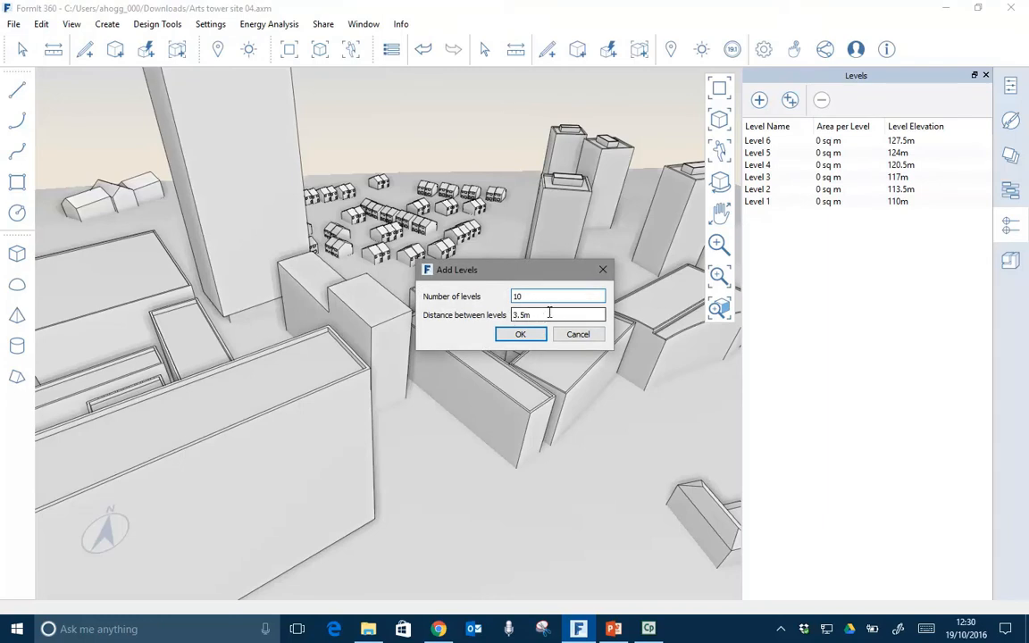
pyautogui.doubleClick(531, 301)
pyautogui.write('4')
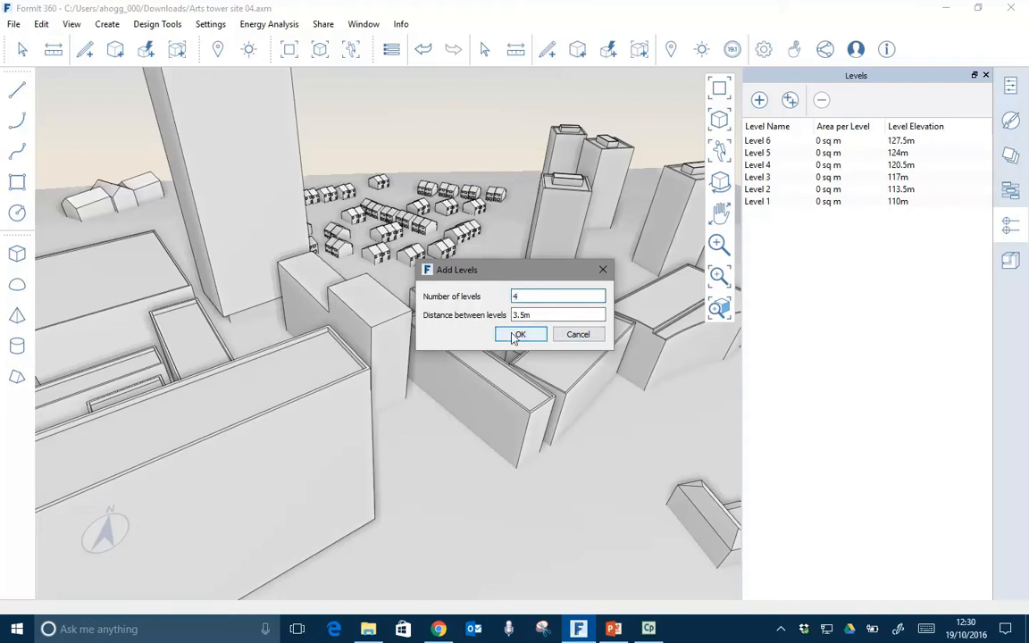
pyautogui.click(520, 334)
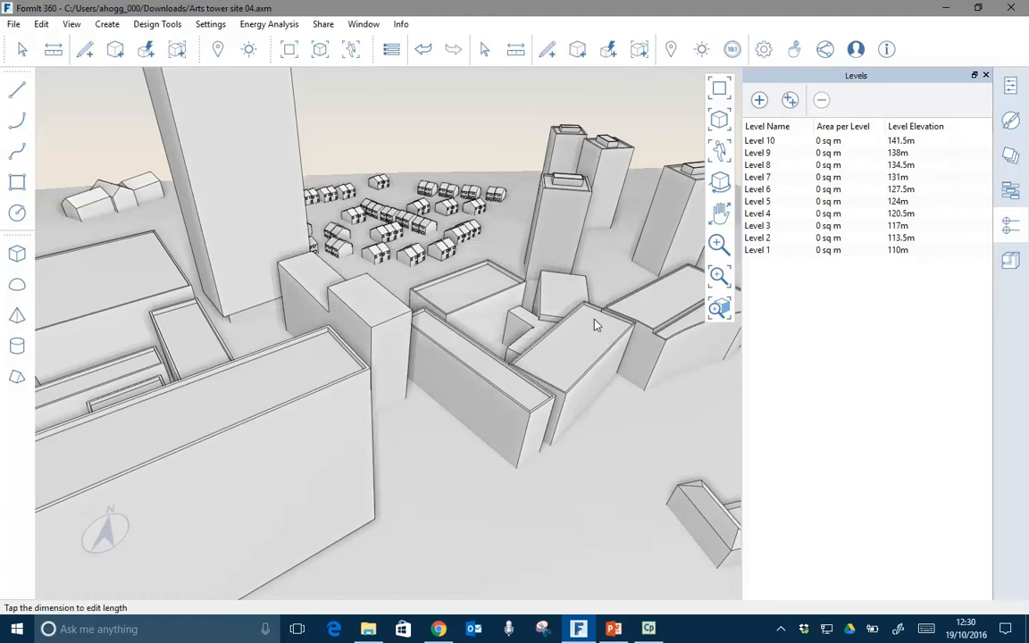
# Step: Enable levels on the stepped block so that all ten floor levels apply to it
pyautogui.click(453, 304)
pyautogui.click(368, 314)
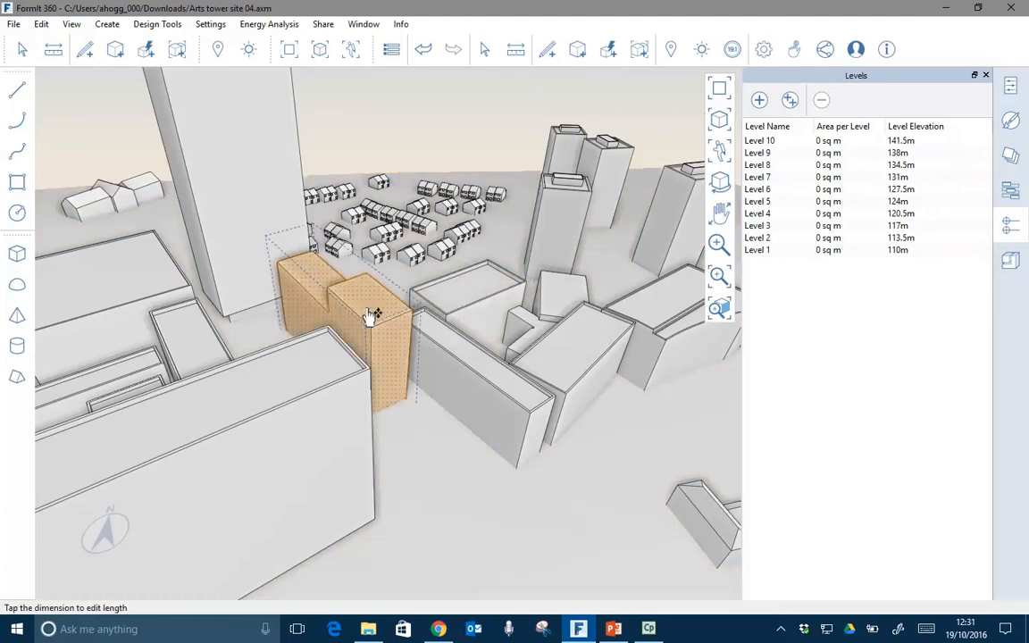
pyautogui.click(1010, 89)
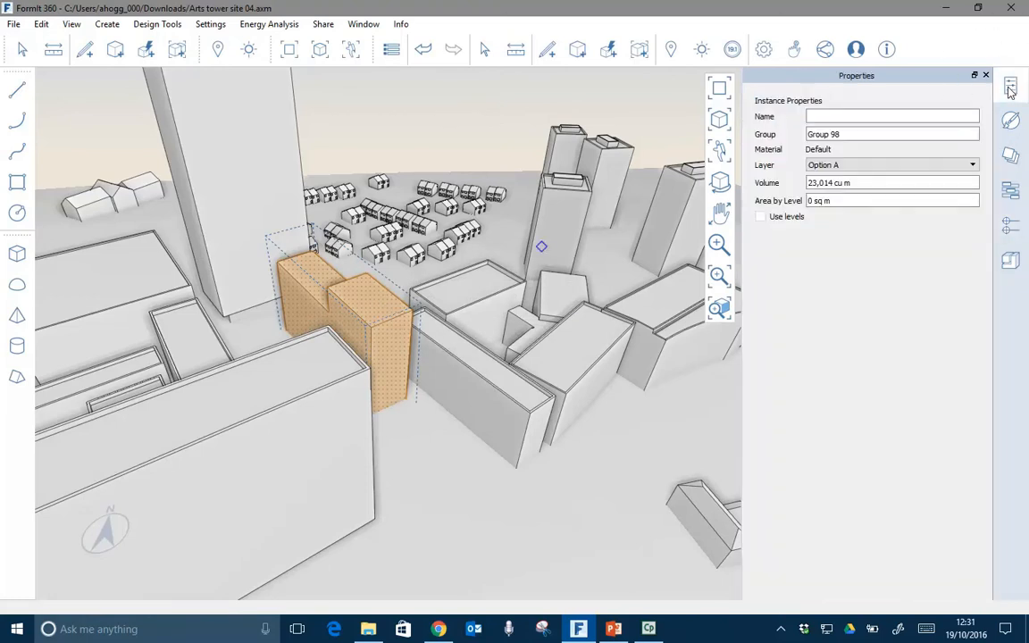
pyautogui.click(763, 220)
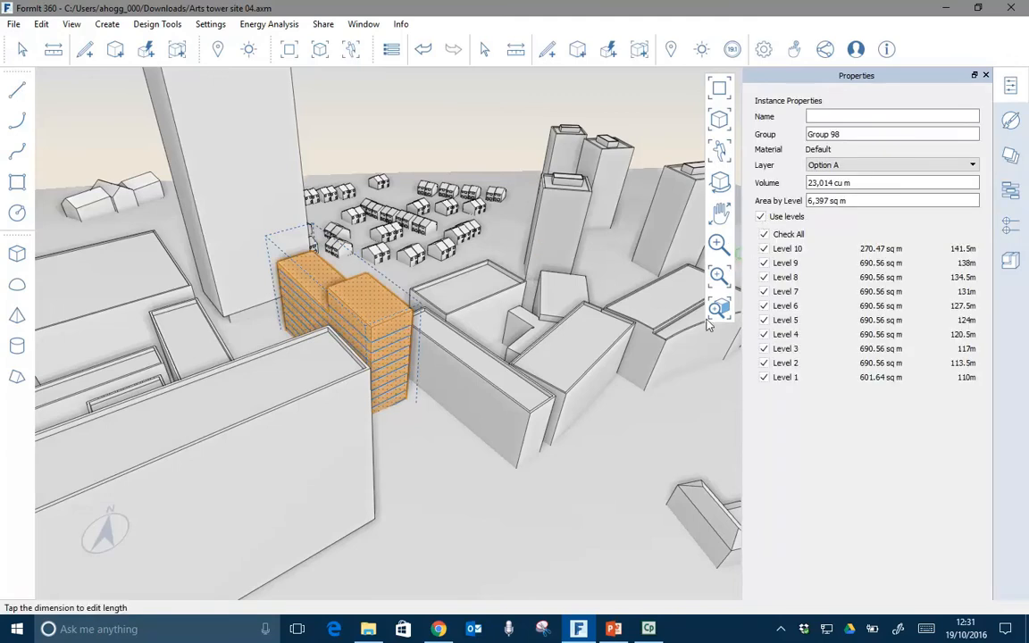
pyautogui.moveTo(561, 454); pyautogui.dragTo(542, 436, button='right')
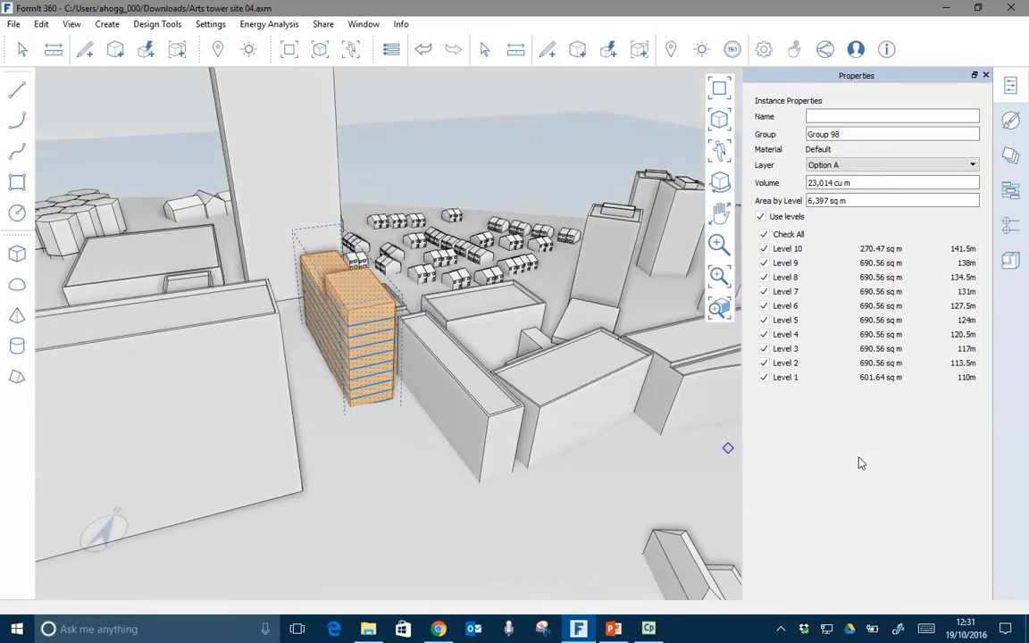
# Step: Exclude Levels 1, 2, 4 and 6 from the stepped block
pyautogui.click(763, 378)
pyautogui.click(764, 364)
pyautogui.click(764, 365)
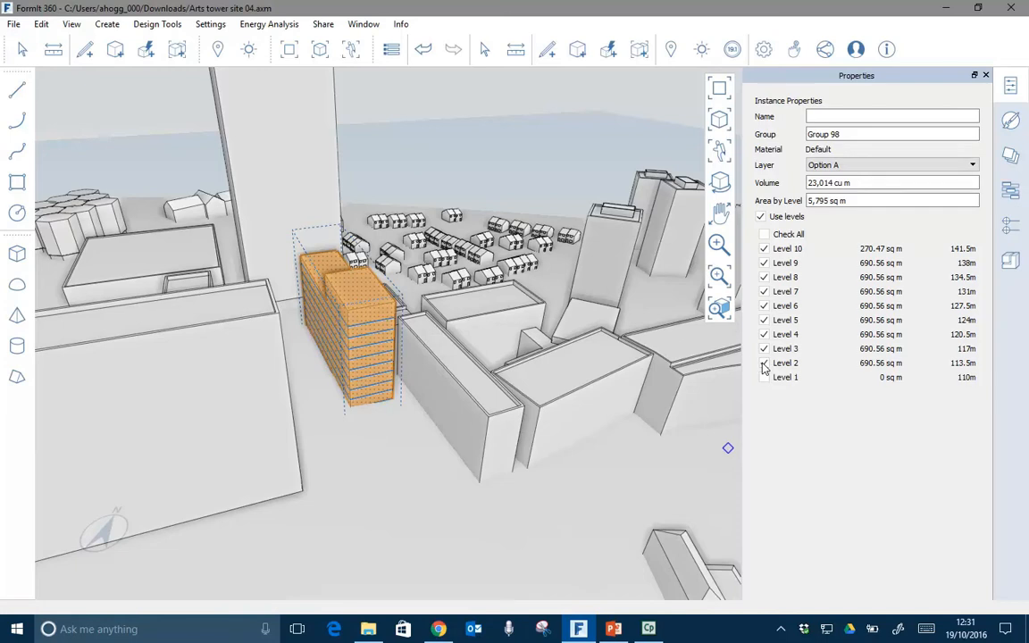
pyautogui.click(764, 365)
pyautogui.click(764, 335)
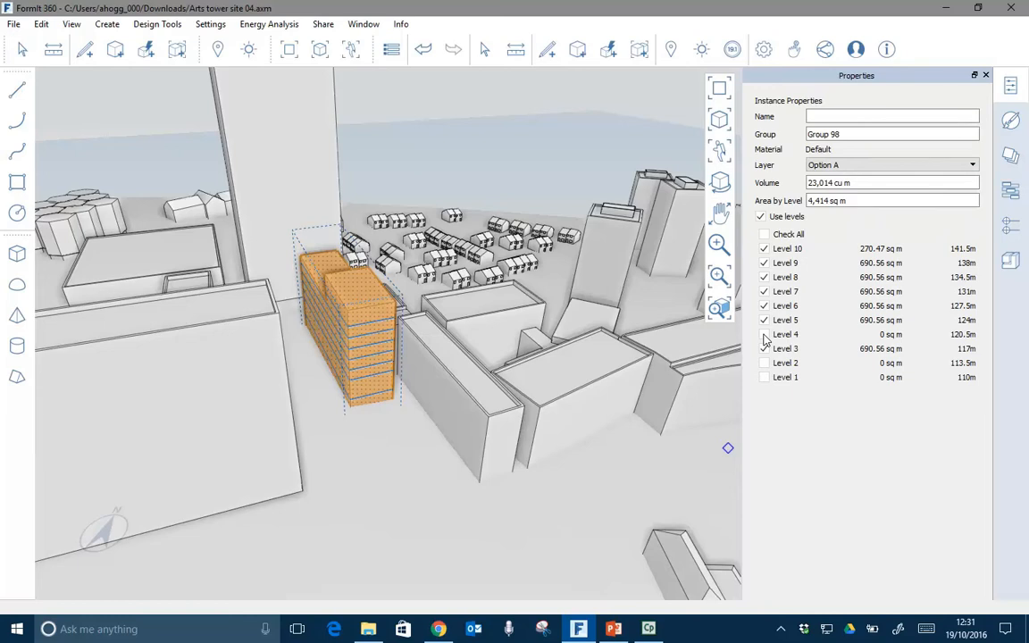
pyautogui.click(764, 305)
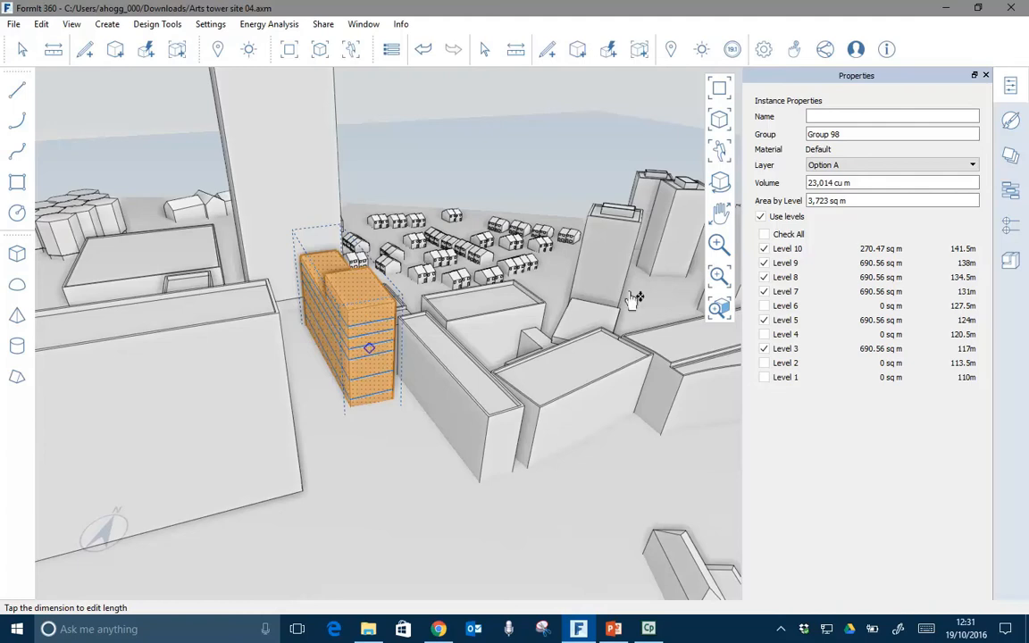
# Step: Add one more level at 145 m above Level 10, and exclude this new top level from the stepped block
pyautogui.click(1011, 224)
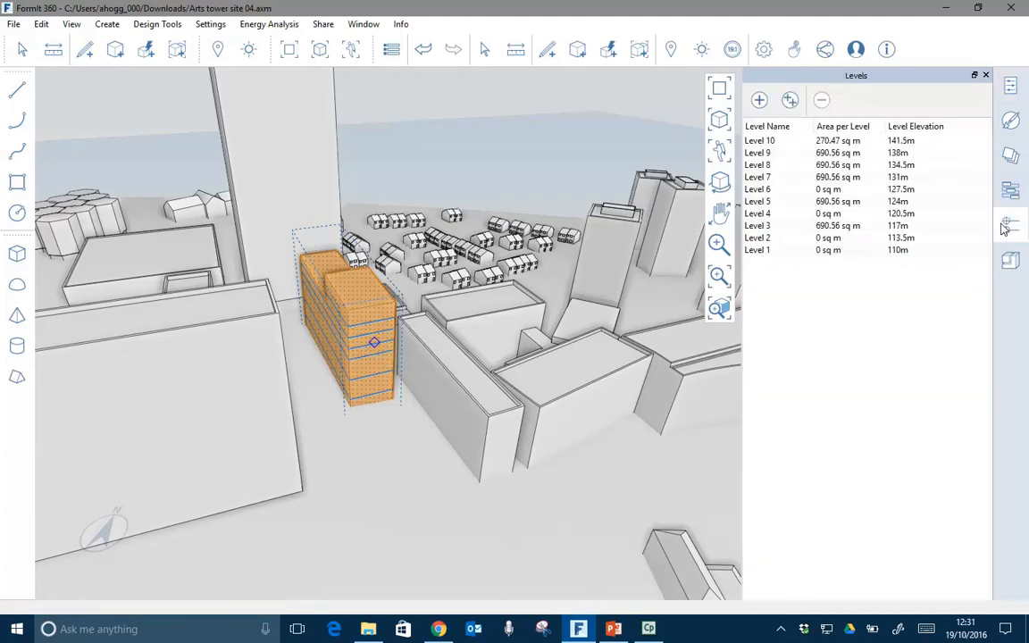
pyautogui.click(760, 101)
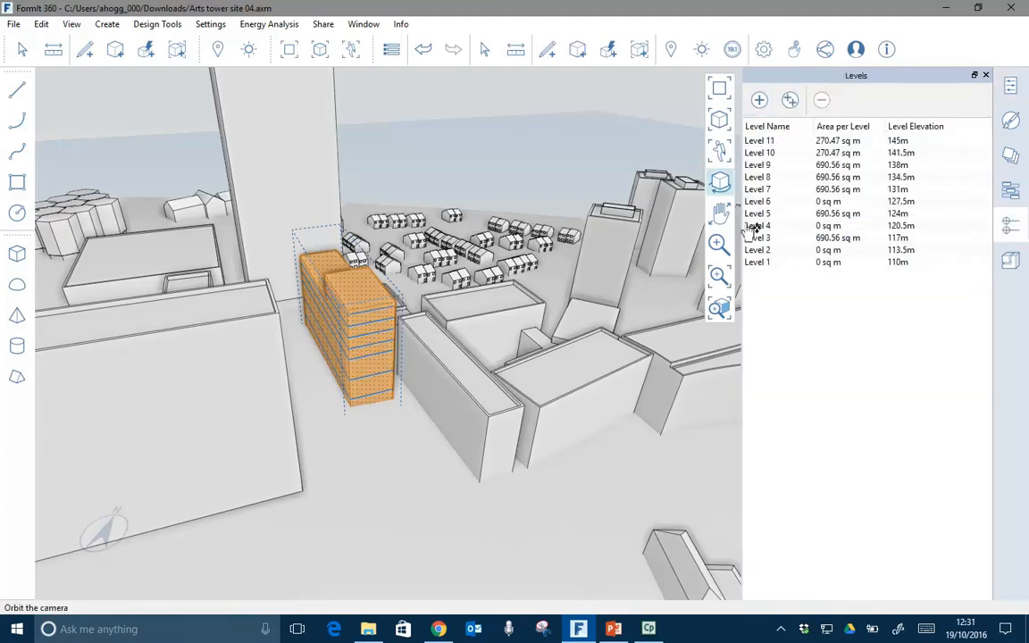
pyautogui.click(1011, 87)
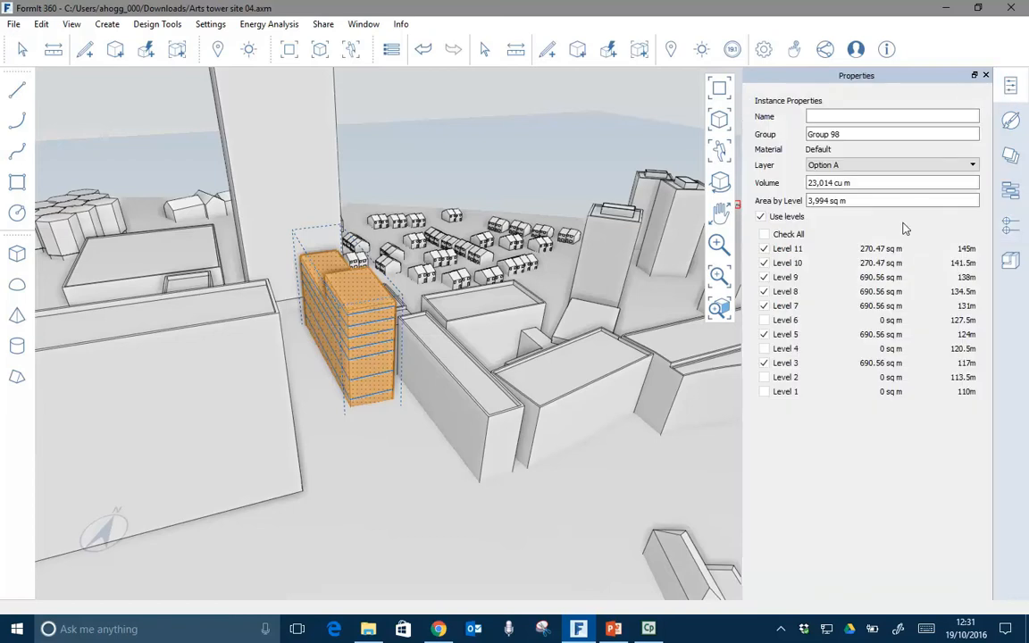
pyautogui.scroll(4, 375, 317)
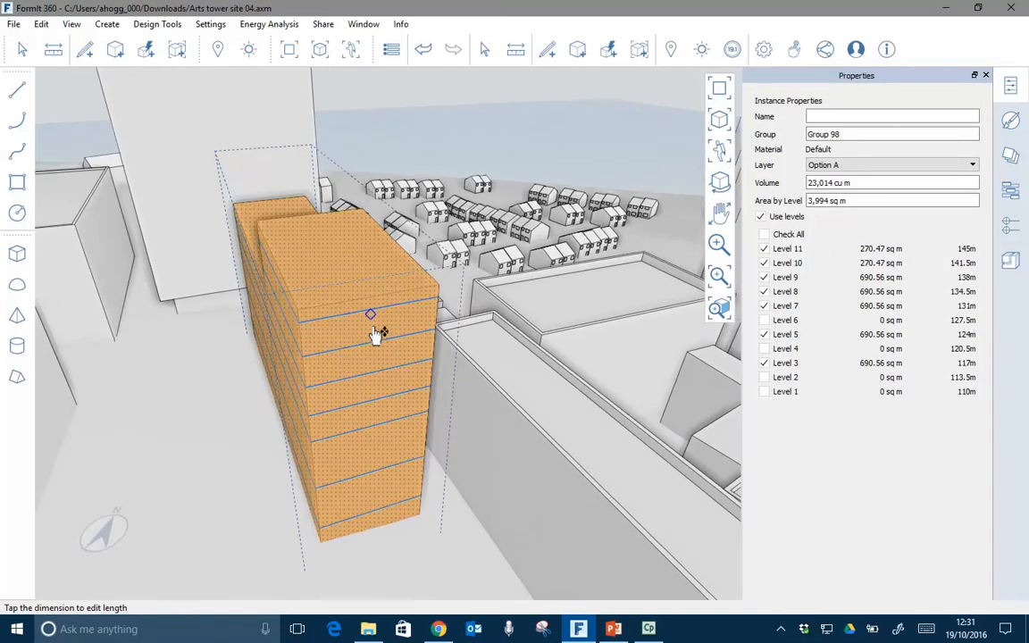
pyautogui.moveTo(414, 340)
pyautogui.mouseDown(button='middle')
pyautogui.moveTo(450, 345)
pyautogui.moveTo(409, 339)
pyautogui.mouseUp(button='middle')
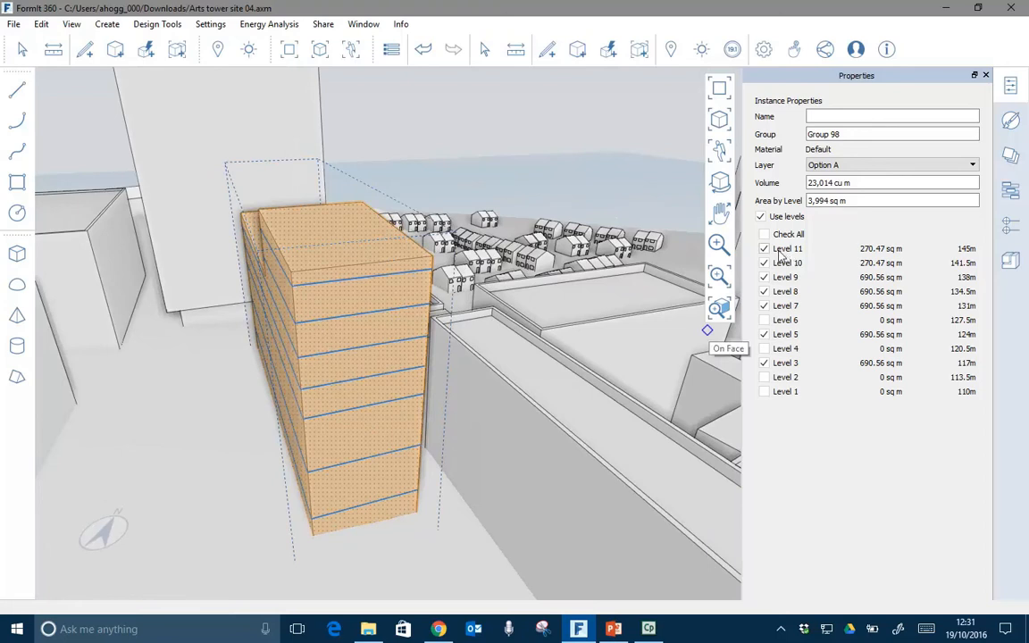
pyautogui.click(763, 248)
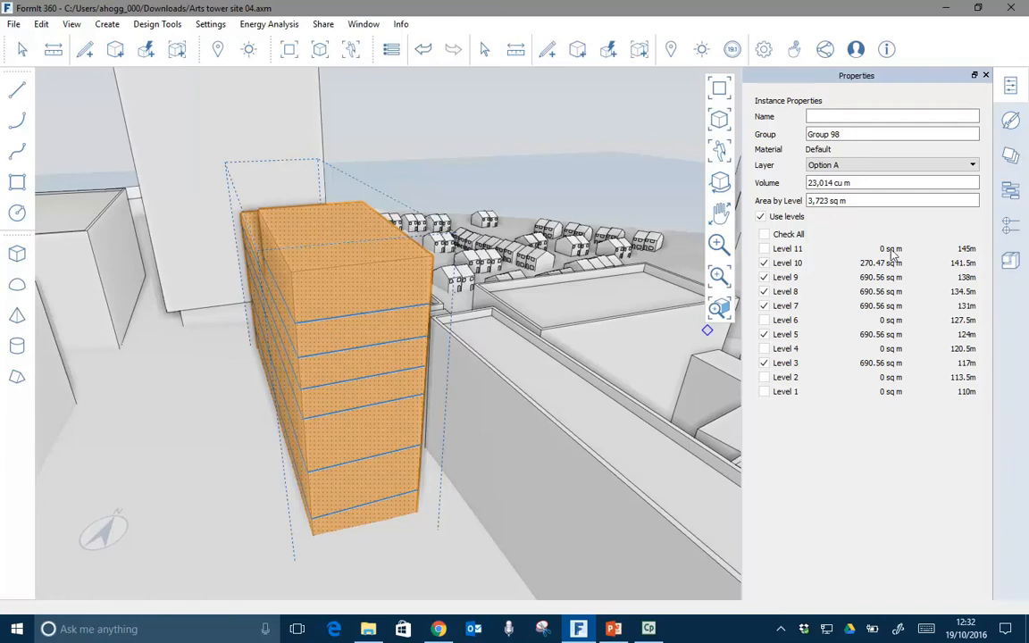
# Step: Read the area by level figure in the stepped block's instance properties
pyautogui.click(827, 202)
pyautogui.click(855, 207)
pyautogui.click(860, 204)
pyautogui.click(859, 205)
pyautogui.click(861, 207)
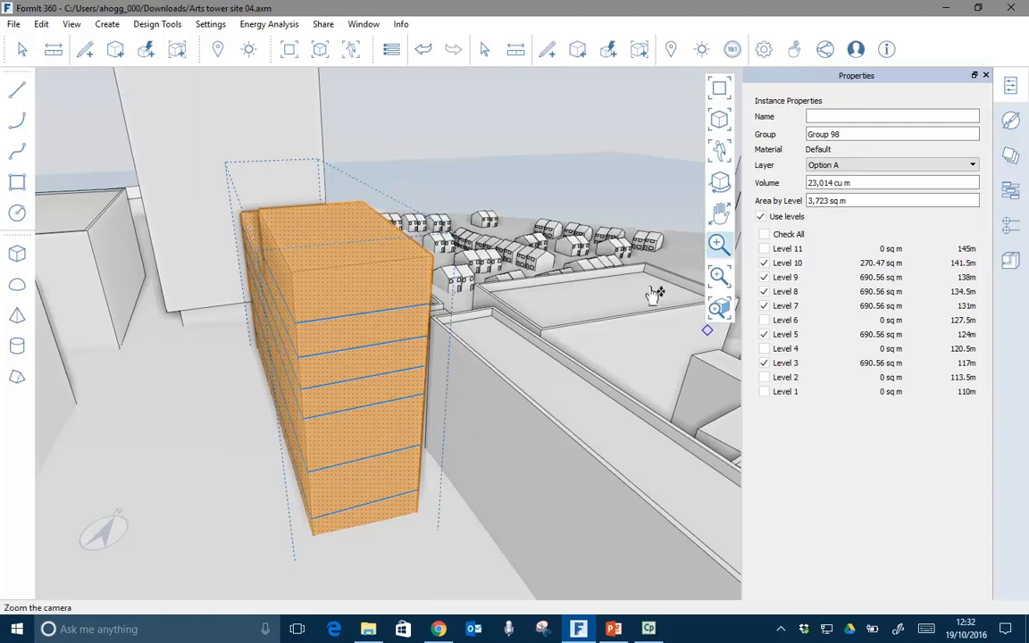
# Step: Edit the stepped block's group, push its long side face inward by about 3 m, and finish editing the group
pyautogui.moveTo(471, 419); pyautogui.dragTo(485, 419, button='middle')
pyautogui.moveTo(485, 418); pyautogui.dragTo(494, 421, button='right')
pyautogui.click(492, 420)
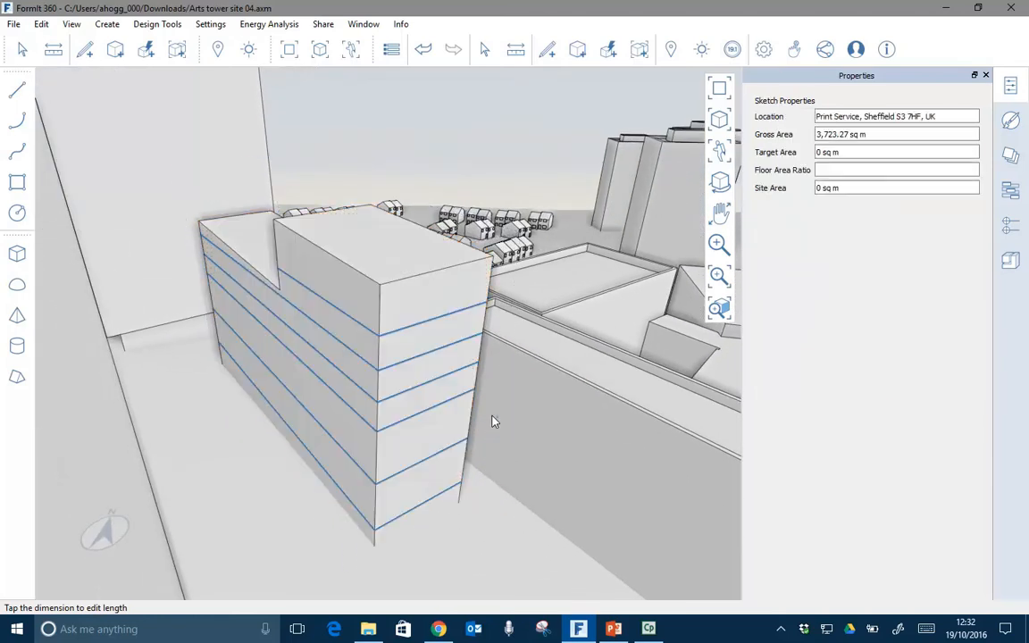
pyautogui.click(352, 368)
pyautogui.doubleClick(330, 366)
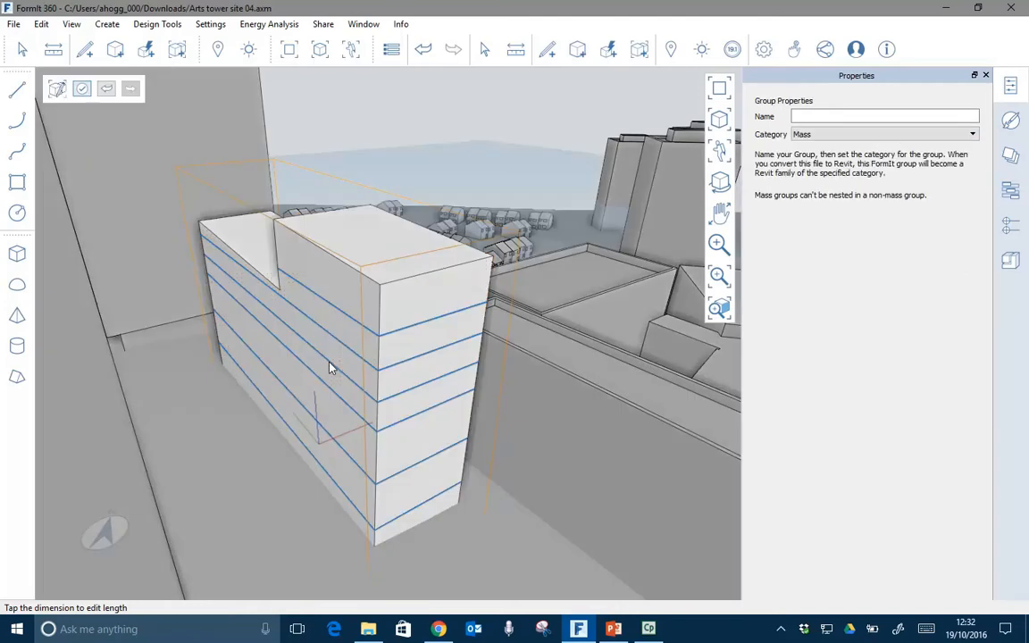
pyautogui.click(305, 392)
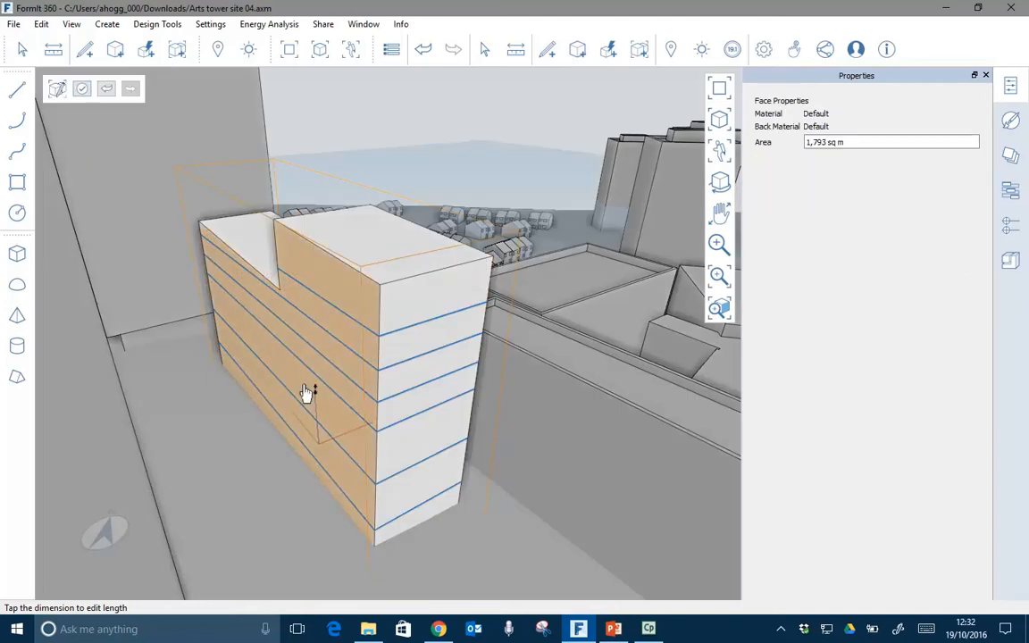
pyautogui.moveTo(305, 391); pyautogui.dragTo(323, 382)
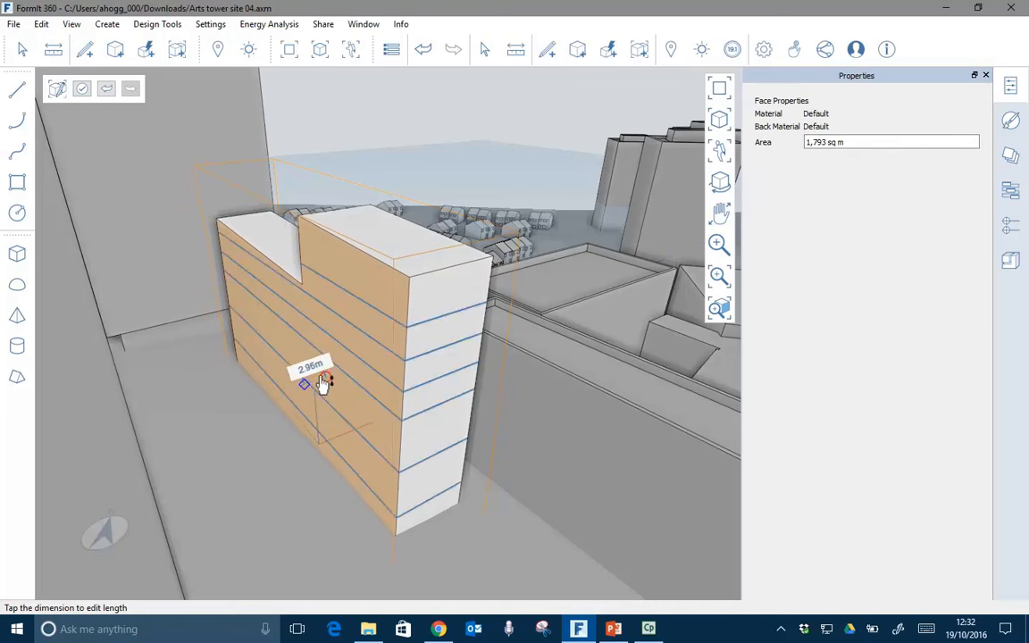
pyautogui.click(81, 88)
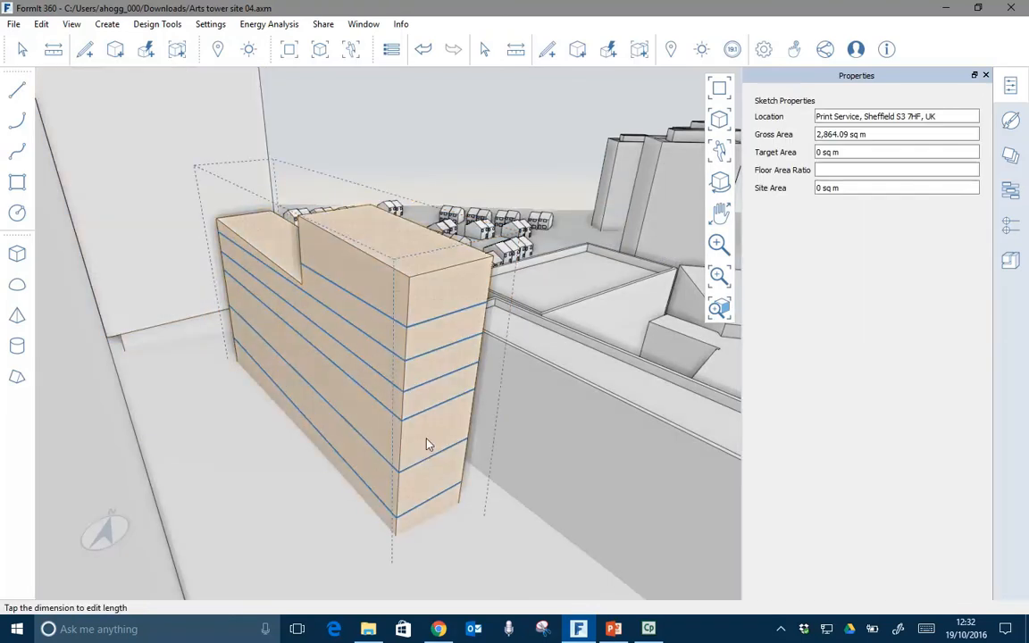
# Step: Select the narrowed stepped block and check its recalculated area by level, viewing it within the surrounding site
pyautogui.click(425, 443)
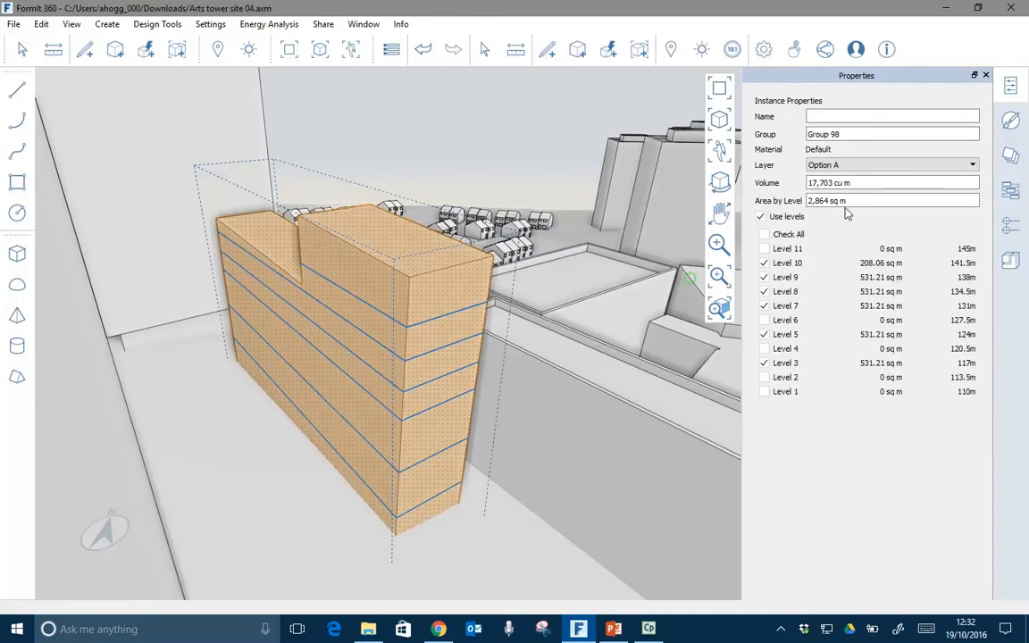
pyautogui.scroll(5, 474, 416)
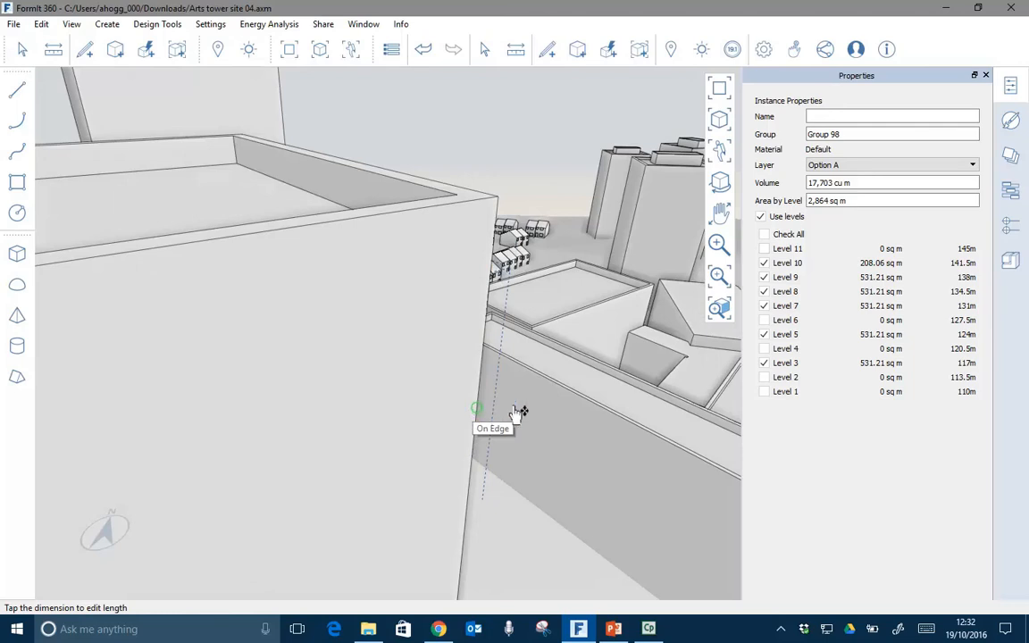
pyautogui.scroll(-6, 483, 433)
pyautogui.moveTo(444, 437); pyautogui.dragTo(507, 424, button='middle')
pyautogui.scroll(-4, 412, 377)
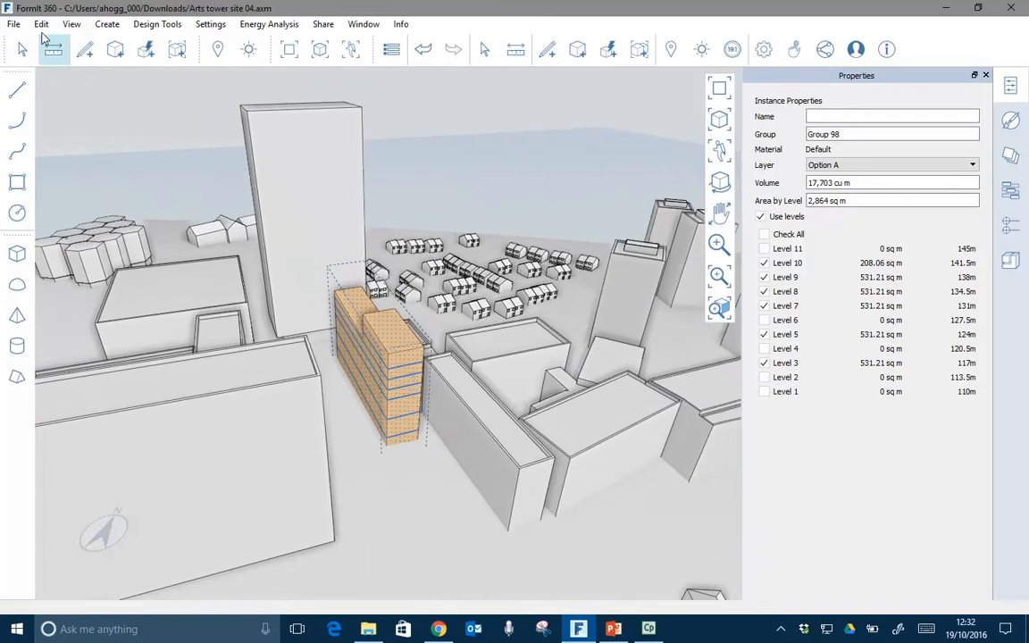
# Step: Look at the Insight energy analysis options available for the model
pyautogui.click(13, 23)
pyautogui.click(36, 85)
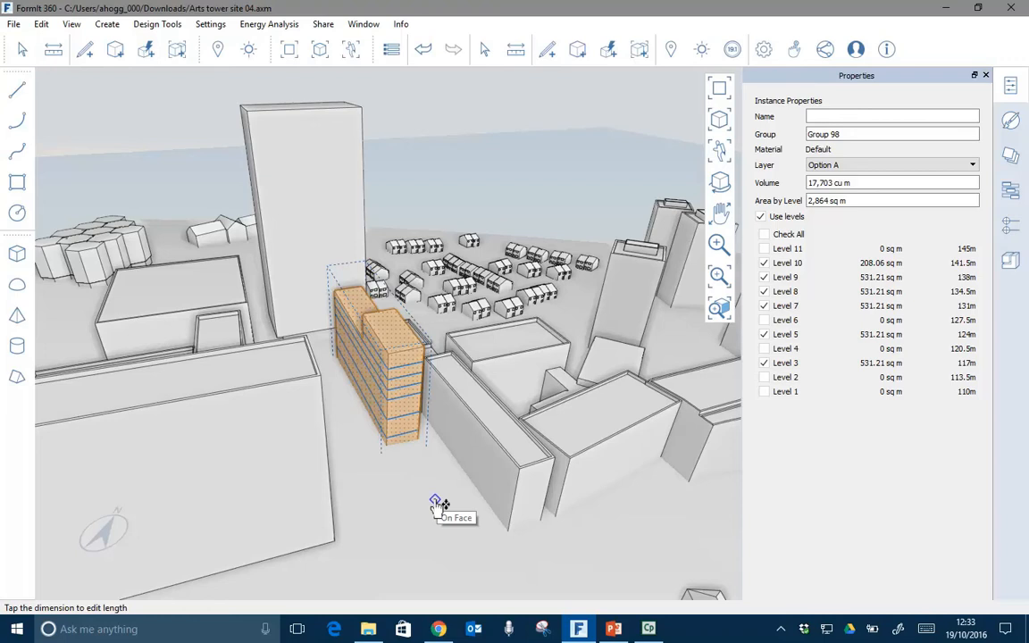
pyautogui.click(733, 52)
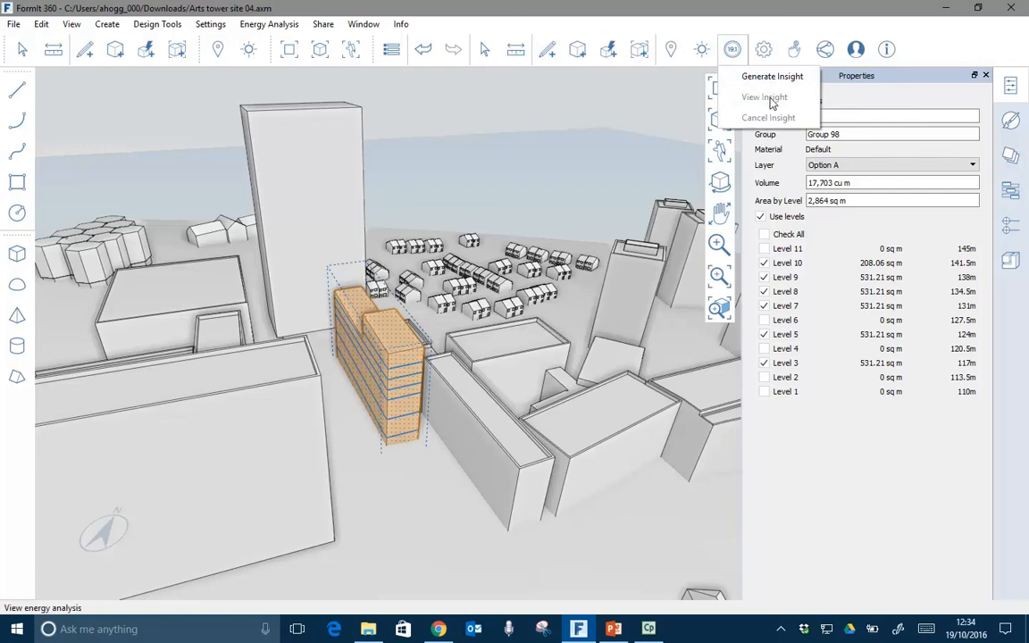
pyautogui.moveTo(360, 543); pyautogui.dragTo(451, 586)
# Step: Switch to Chrome and open the Autodesk Insight 360 website from the existing Google search results for insight 360
pyautogui.moveTo(438, 631)
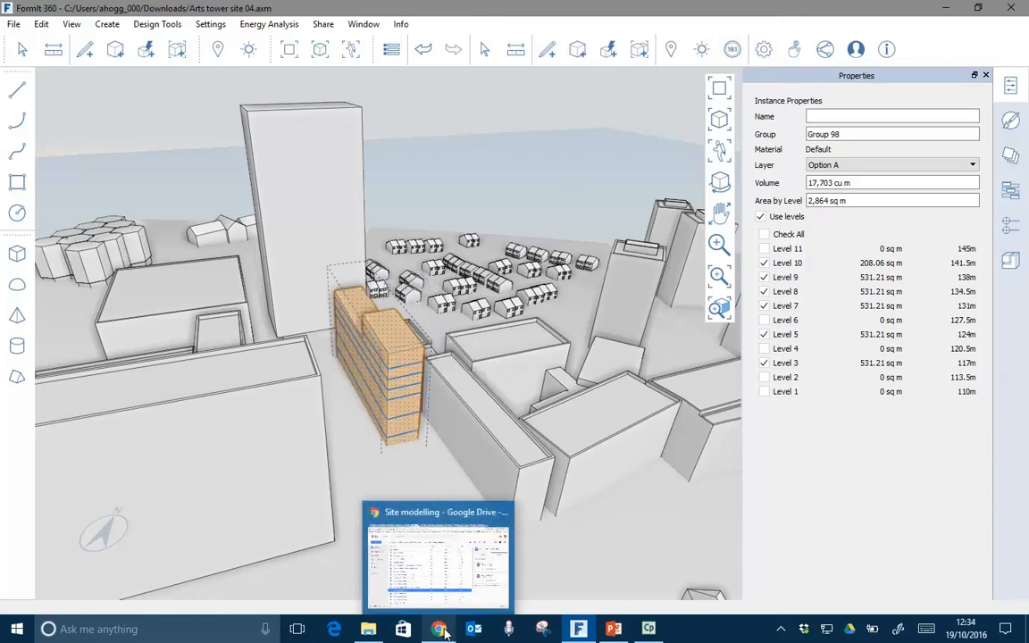
pyautogui.click(405, 570)
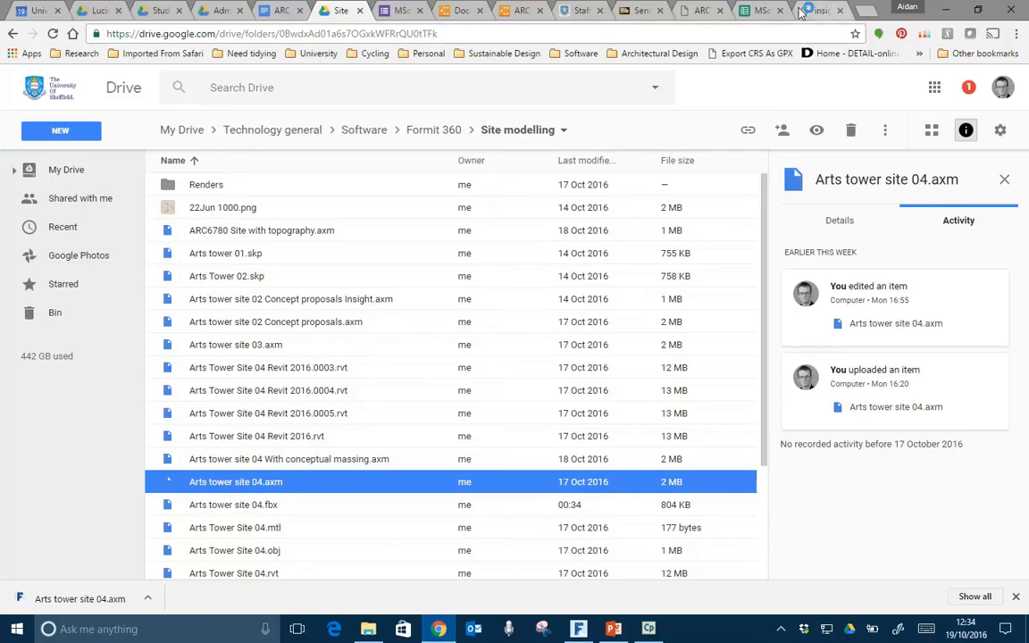
pyautogui.click(802, 11)
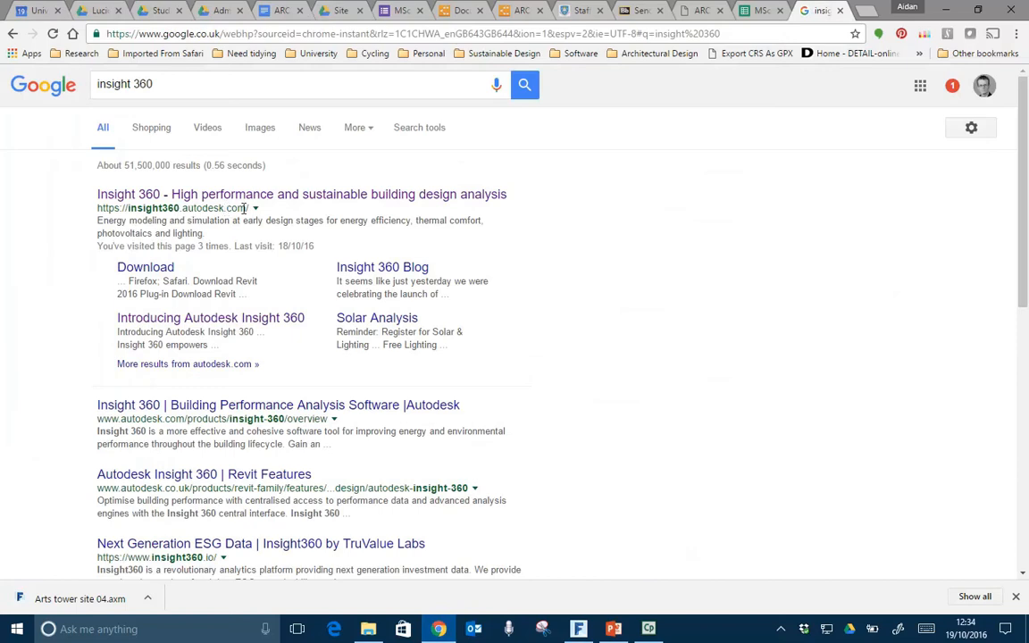
pyautogui.click(190, 196)
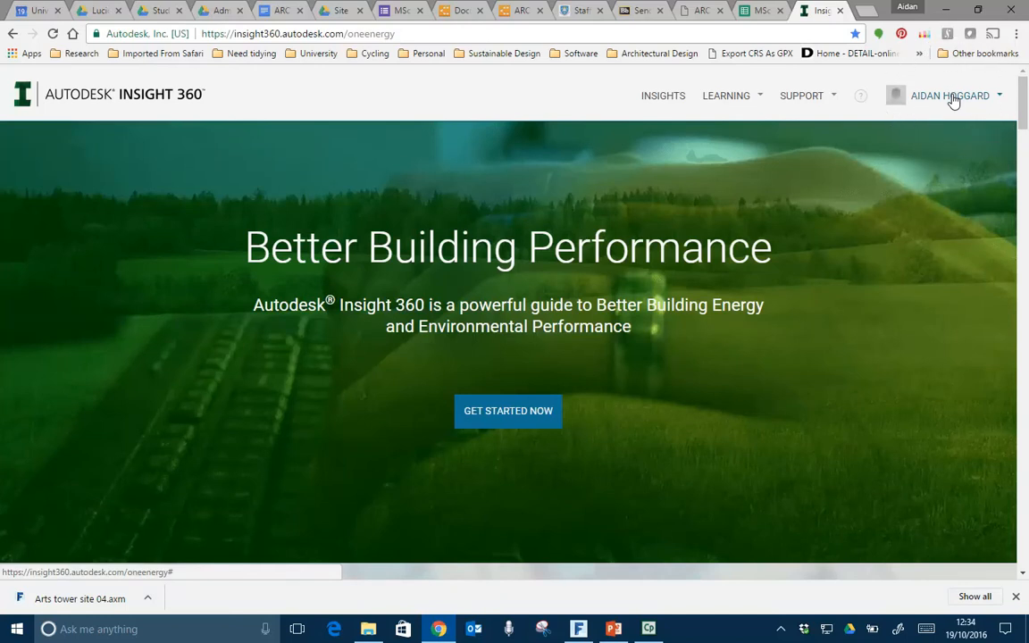
# Step: Open the Arts tower site 04 With conceptual massing model from the All Uncategorized insights
pyautogui.click(667, 97)
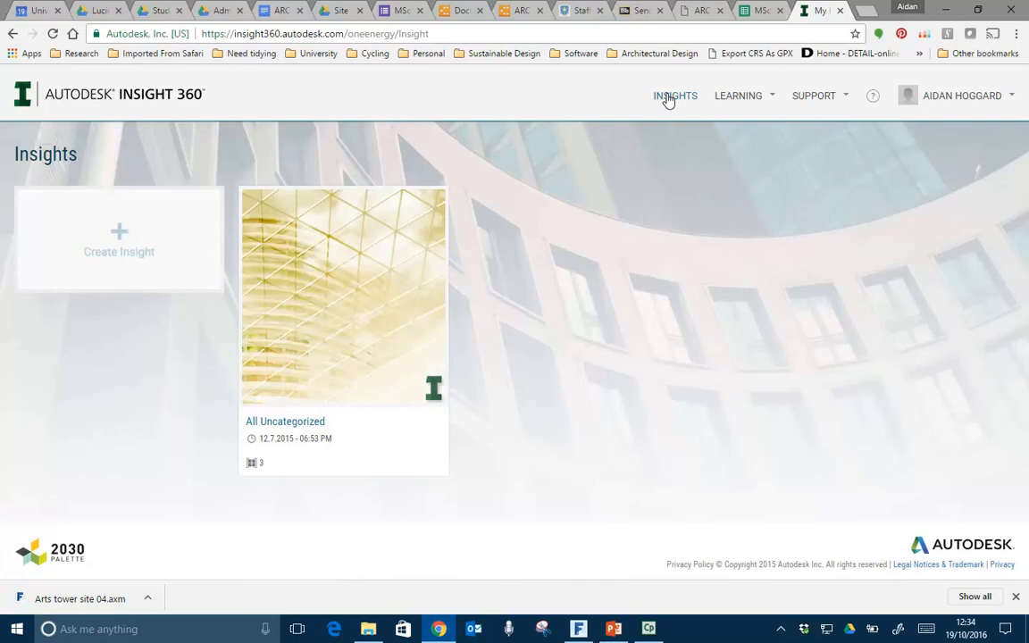
pyautogui.click(327, 339)
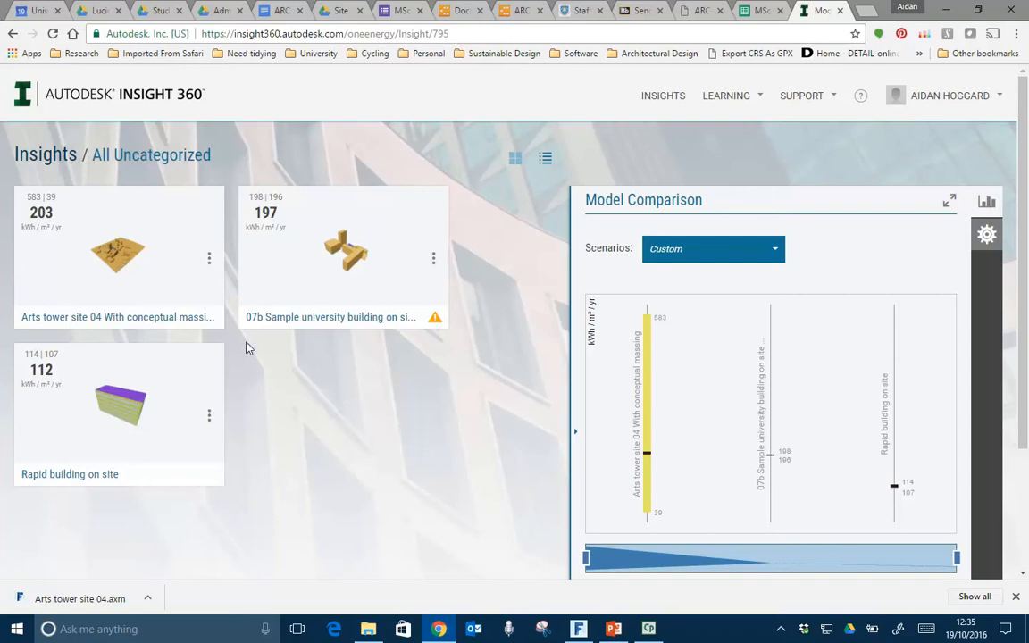
pyautogui.click(157, 283)
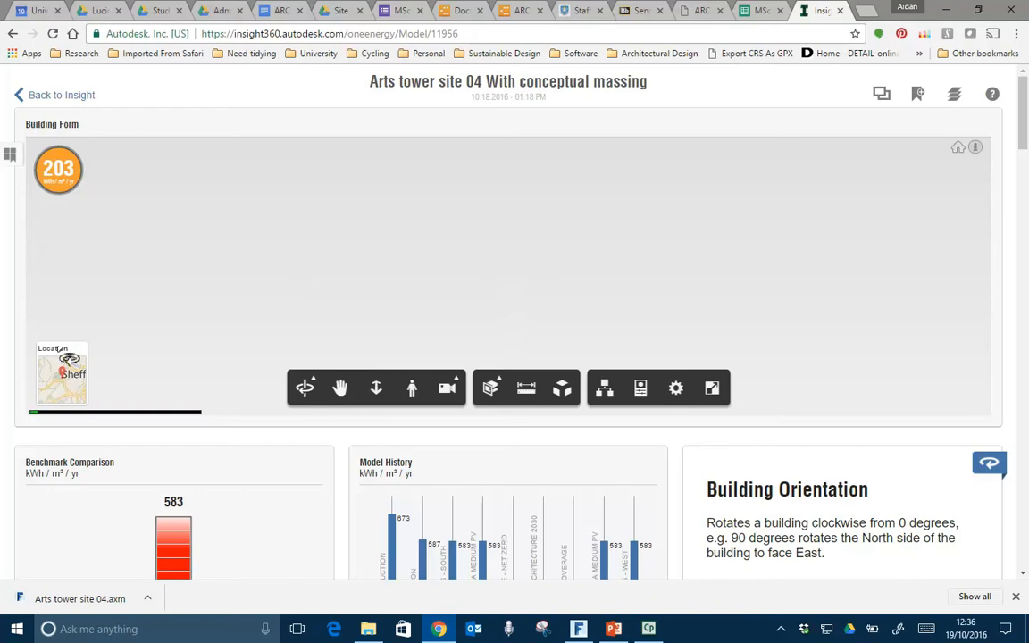
# Step: Examine the project's location map and inspect the 3D building form on its site from several angles
pyautogui.press('ctrl')
pyautogui.press('ctrl')
pyautogui.press('ctrl')
pyautogui.click(60, 377)
pyautogui.click(55, 214)
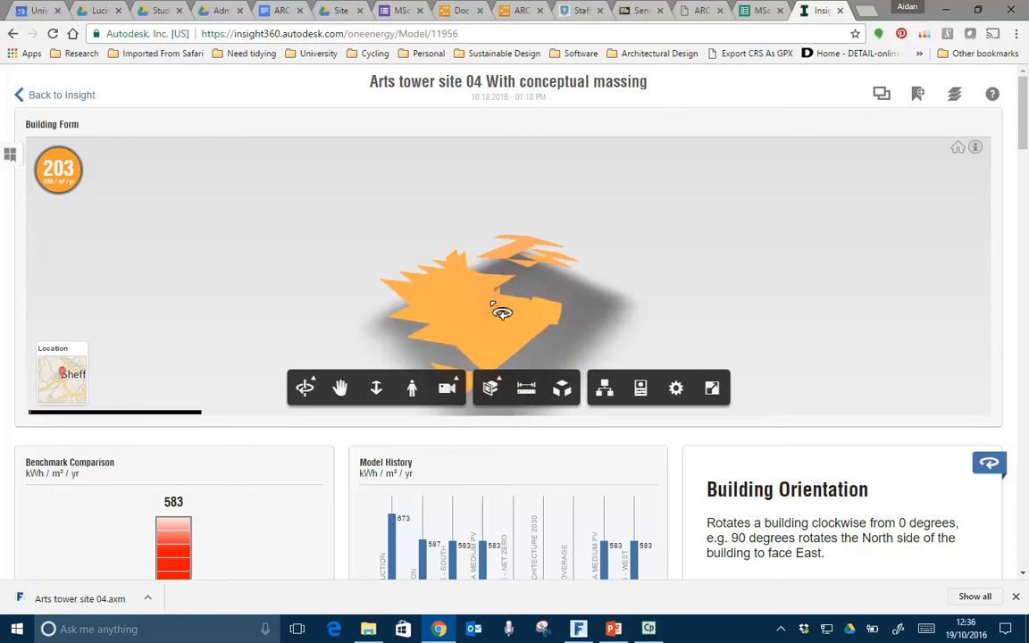
pyautogui.click(339, 389)
pyautogui.moveTo(276, 321); pyautogui.dragTo(262, 297)
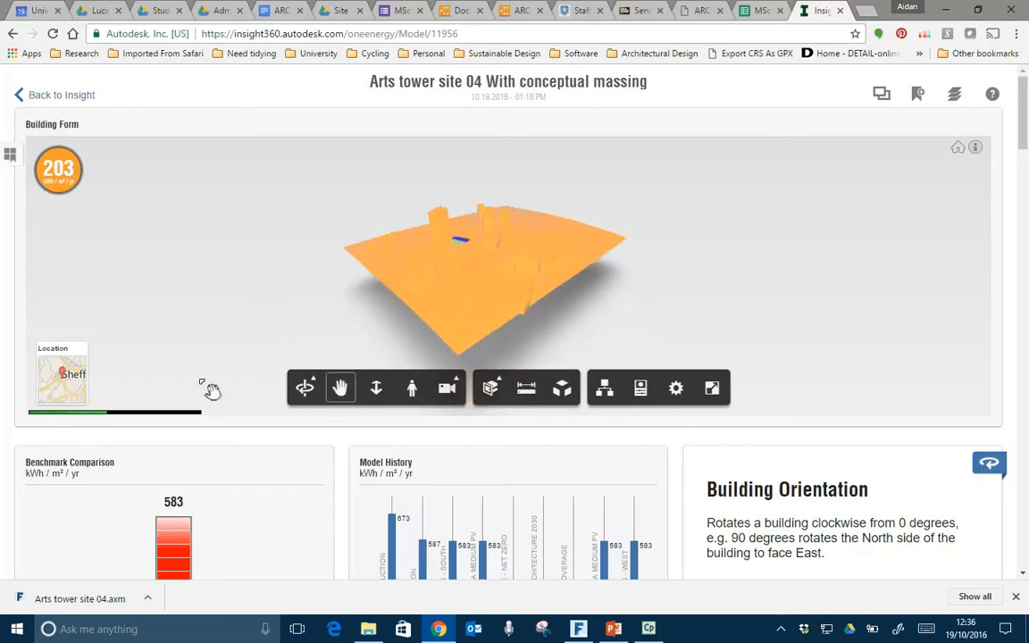
pyautogui.click(304, 388)
pyautogui.moveTo(520, 266); pyautogui.dragTo(519, 311)
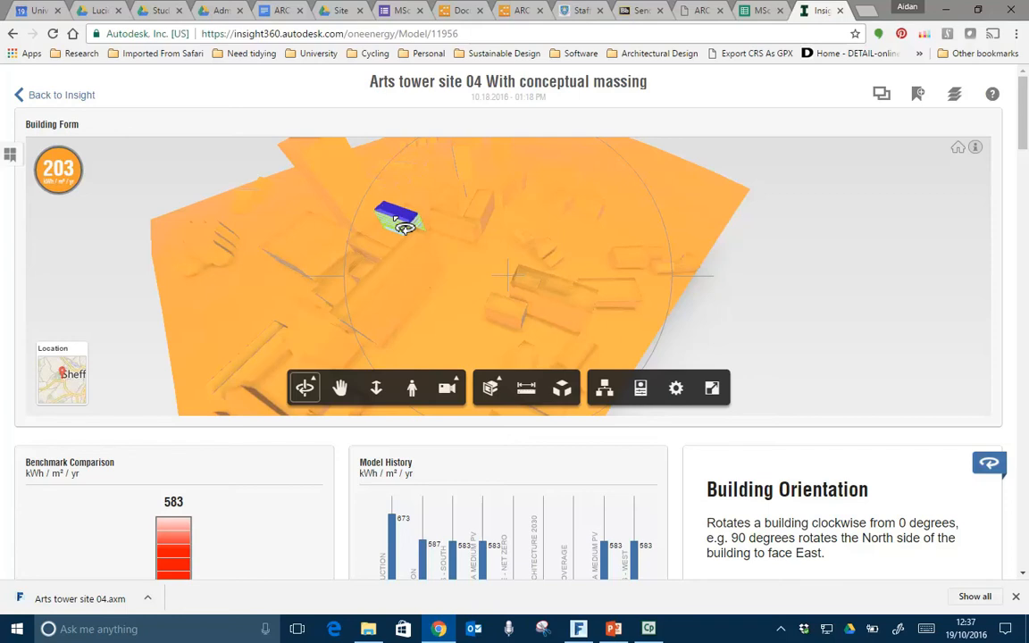
pyautogui.moveTo(736, 312); pyautogui.dragTo(622, 295)
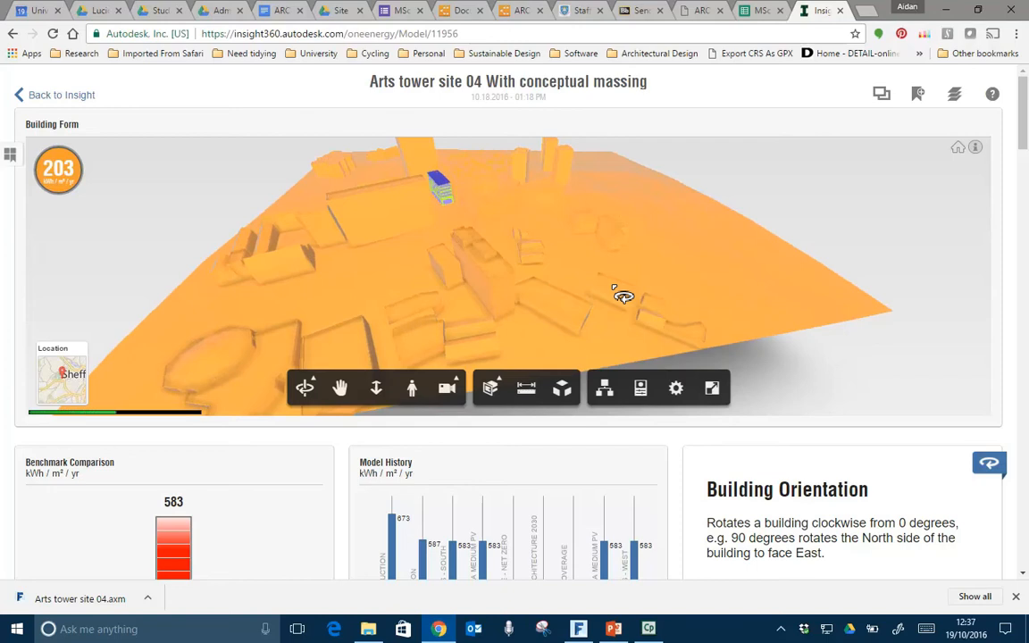
pyautogui.click(703, 391)
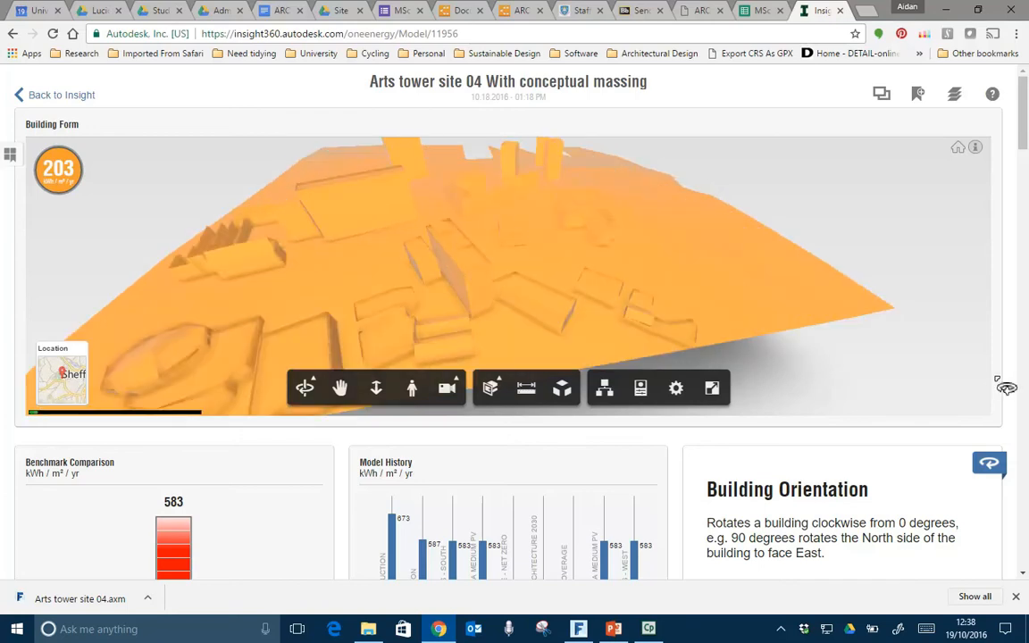
# Step: Narrow the Model History chart's range to the two most recent entries
pyautogui.scroll(-5, 1012, 404)
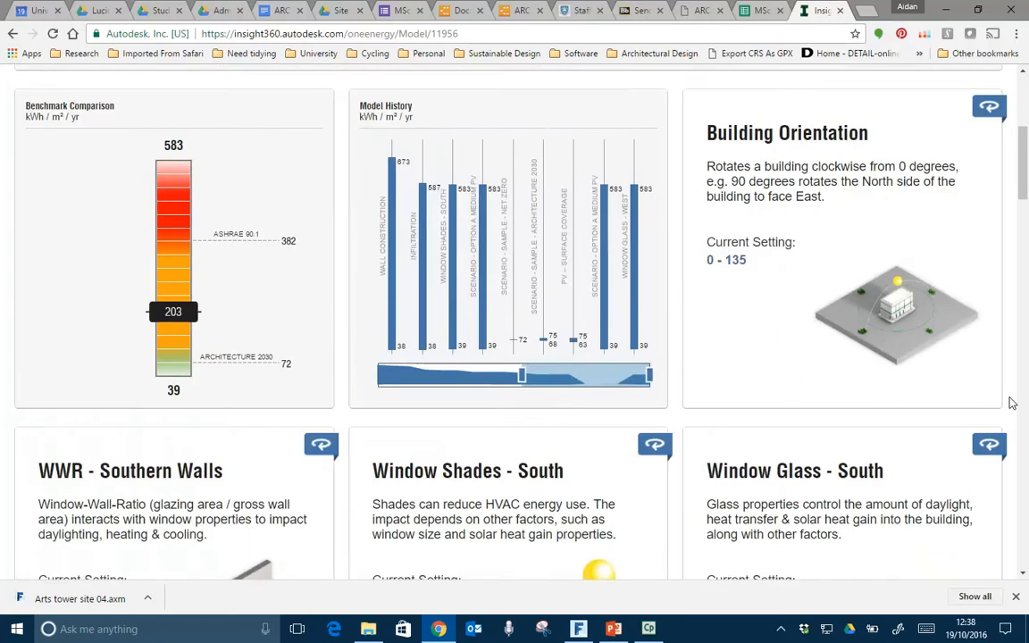
pyautogui.scroll(1, 919, 411)
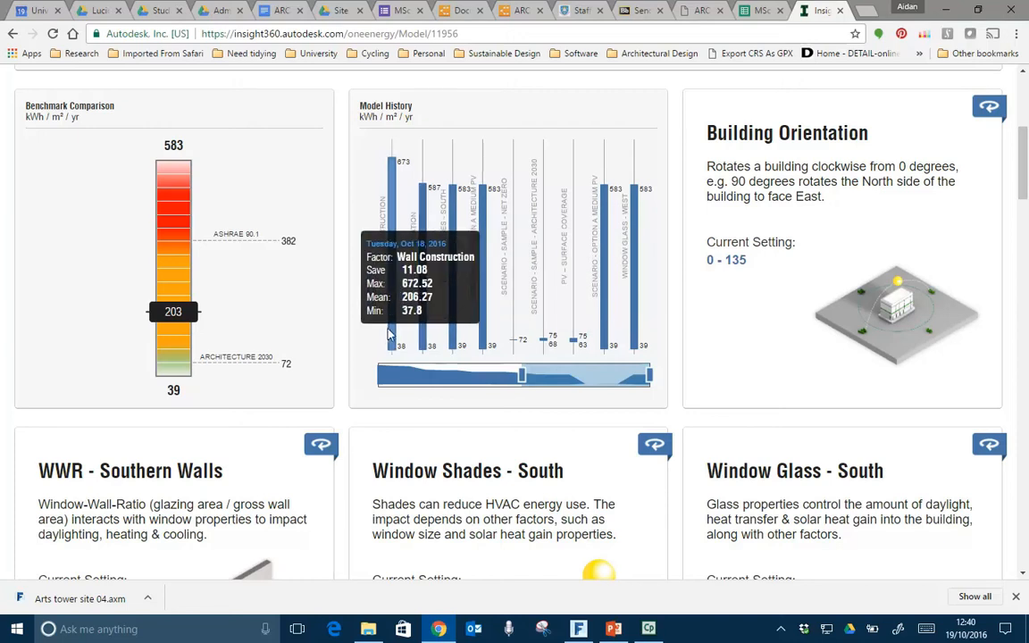
pyautogui.moveTo(522, 376); pyautogui.dragTo(634, 376)
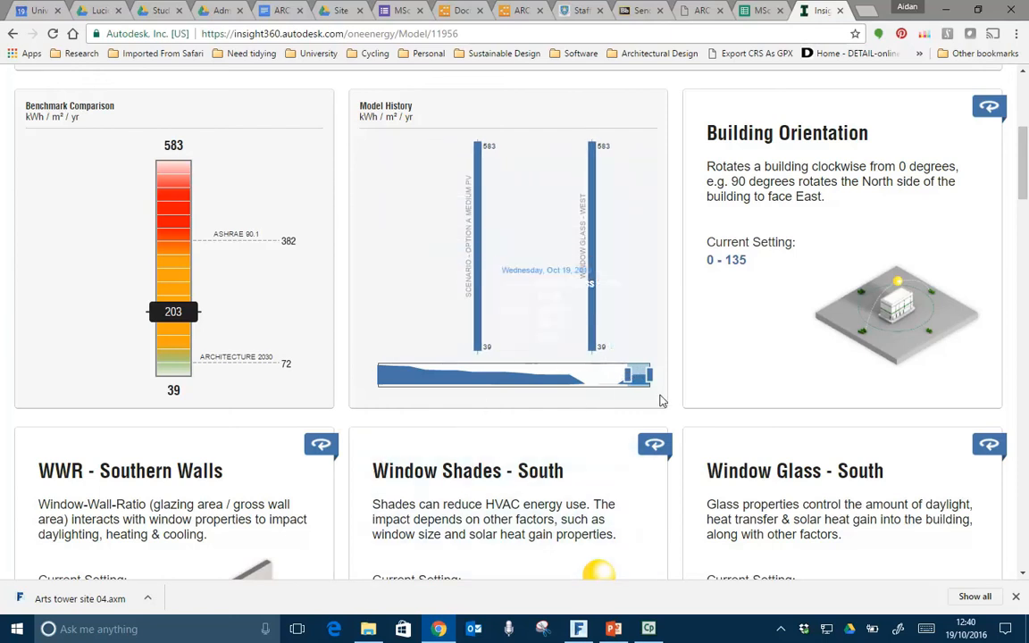
# Step: Flip the WWR - Western Walls card to its chart and inspect the energy impact of the window-wall-ratio options
pyautogui.scroll(-3, 672, 411)
pyautogui.scroll(-4, 673, 411)
pyautogui.scroll(-3, 673, 414)
pyautogui.scroll(-7, 675, 413)
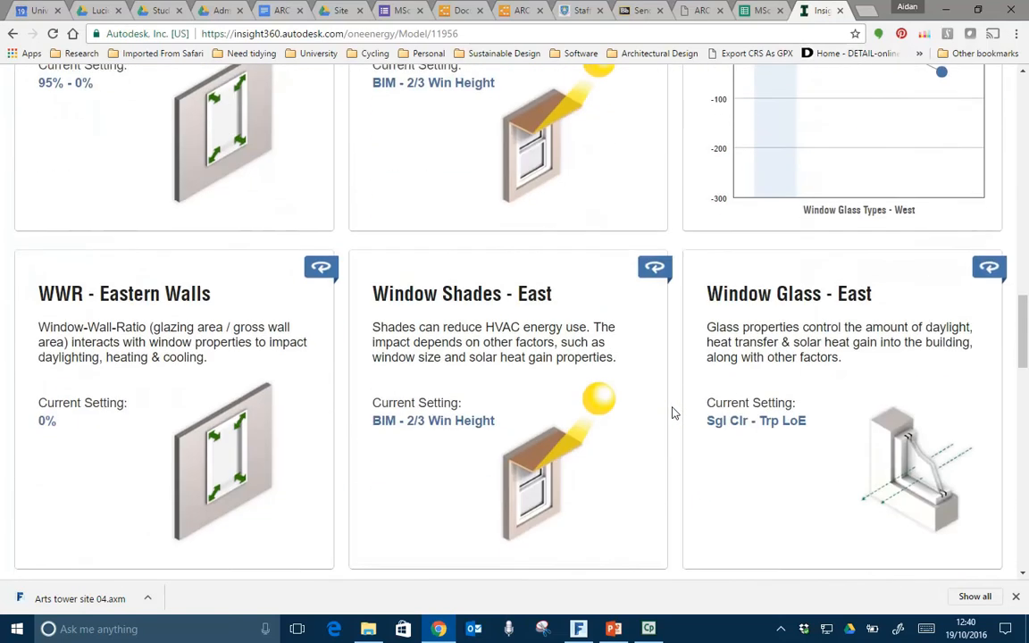
pyautogui.scroll(6, 674, 413)
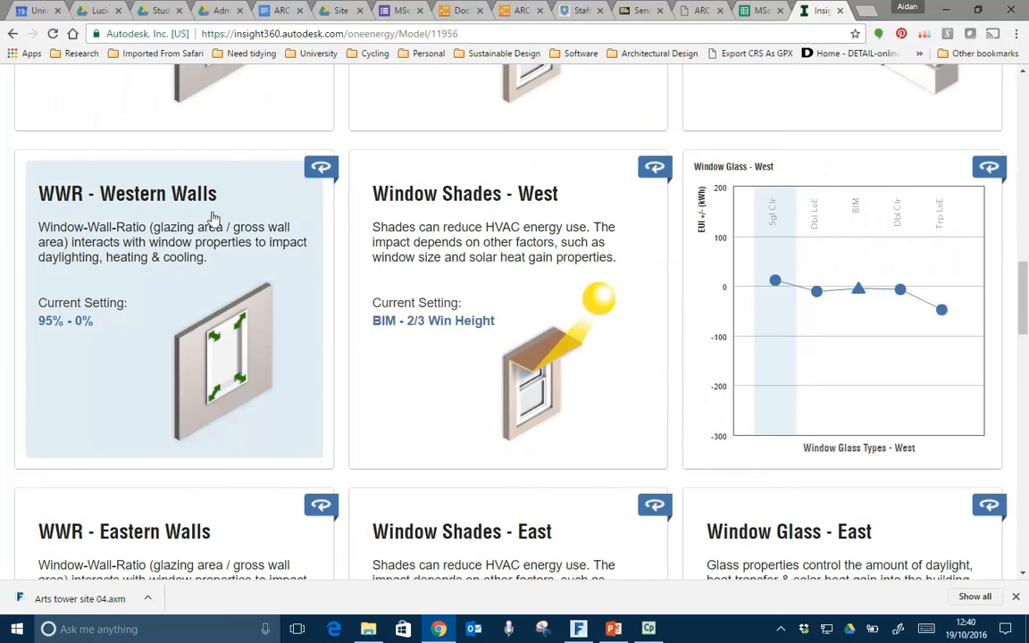
pyautogui.click(318, 170)
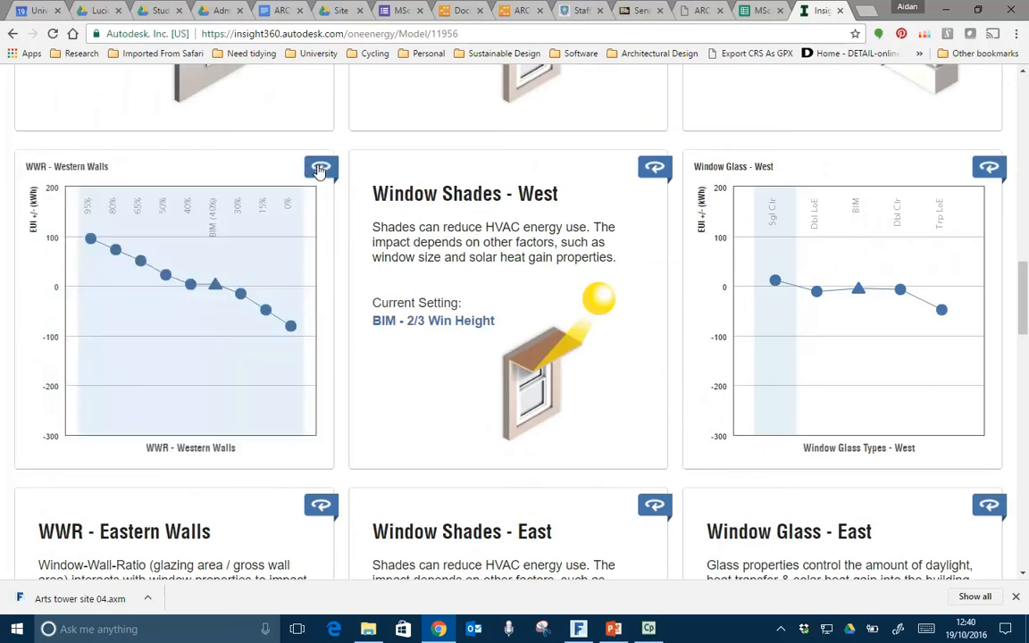
pyautogui.moveTo(239, 307)
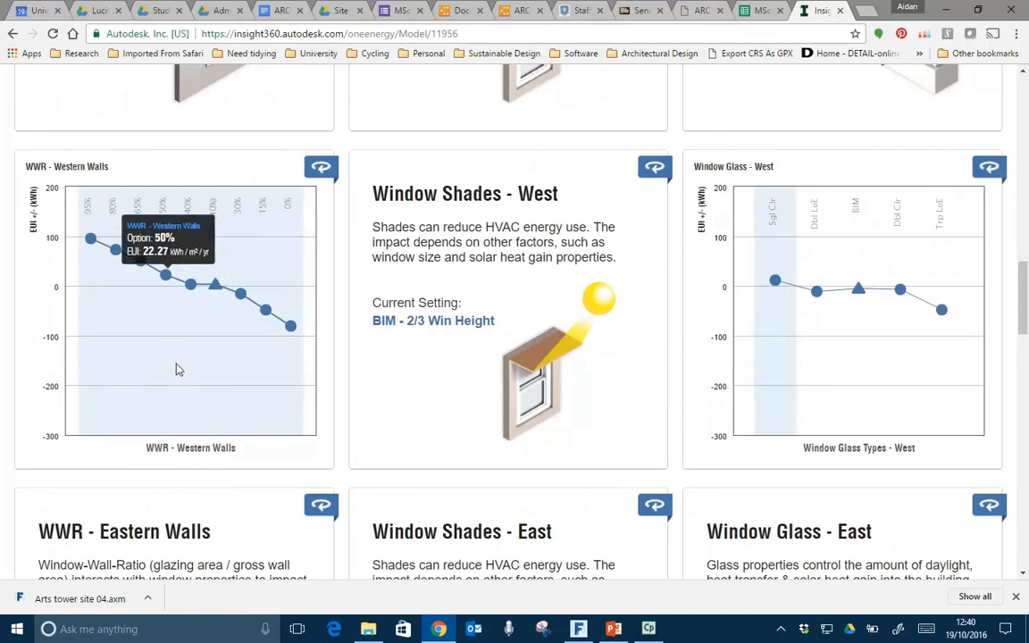
# Step: Open WWR - Western Walls for editing and restrict its window-wall-ratio range to BIM (40%) through 15%
pyautogui.click(188, 339)
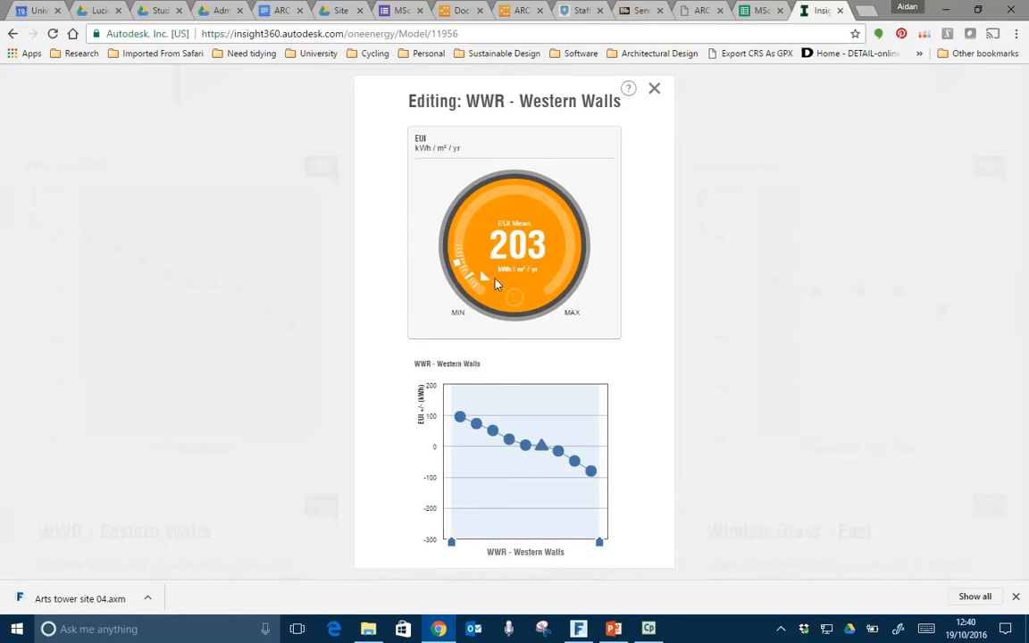
pyautogui.moveTo(487, 282)
pyautogui.moveTo(460, 417)
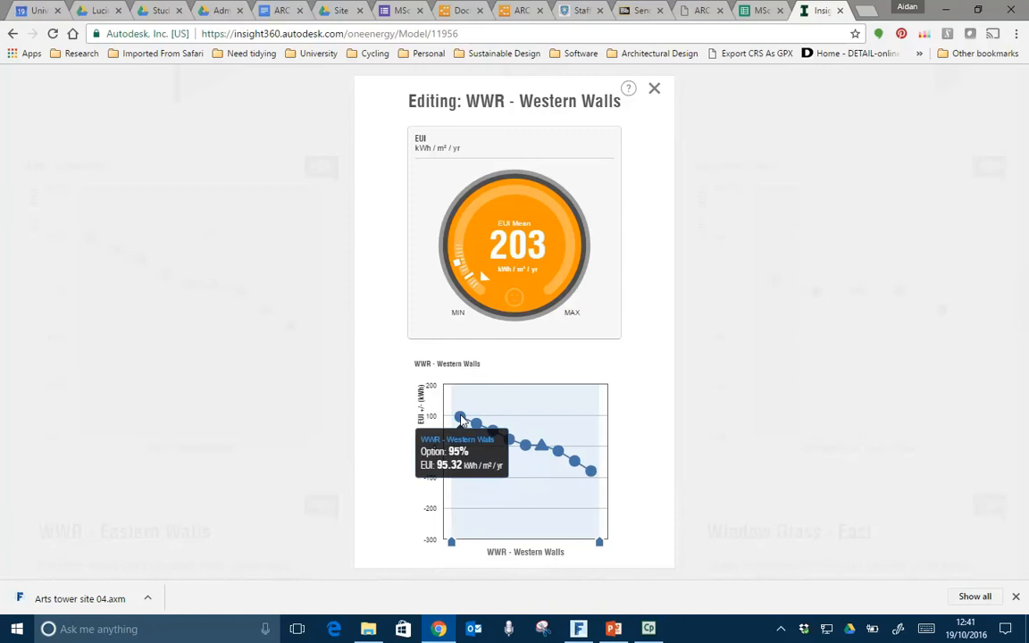
pyautogui.moveTo(590, 471)
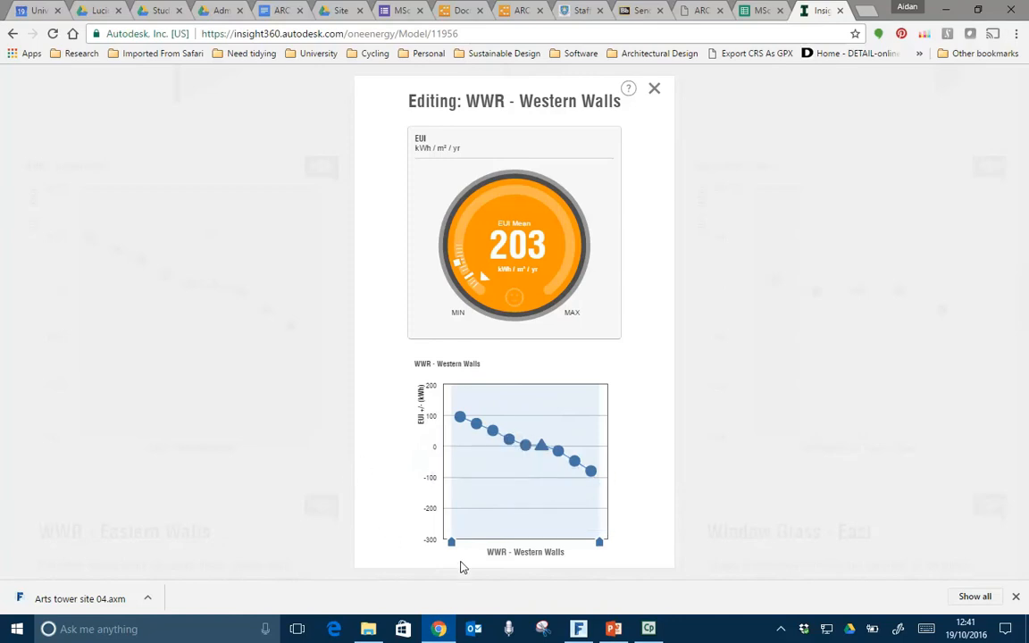
pyautogui.moveTo(451, 542); pyautogui.dragTo(534, 552)
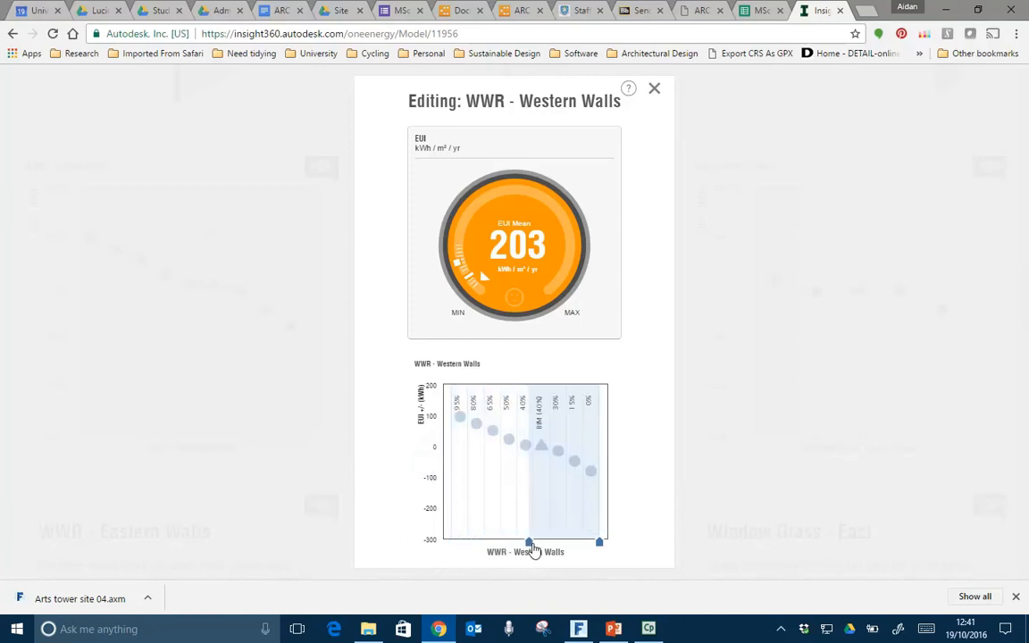
pyautogui.moveTo(601, 542); pyautogui.dragTo(575, 542)
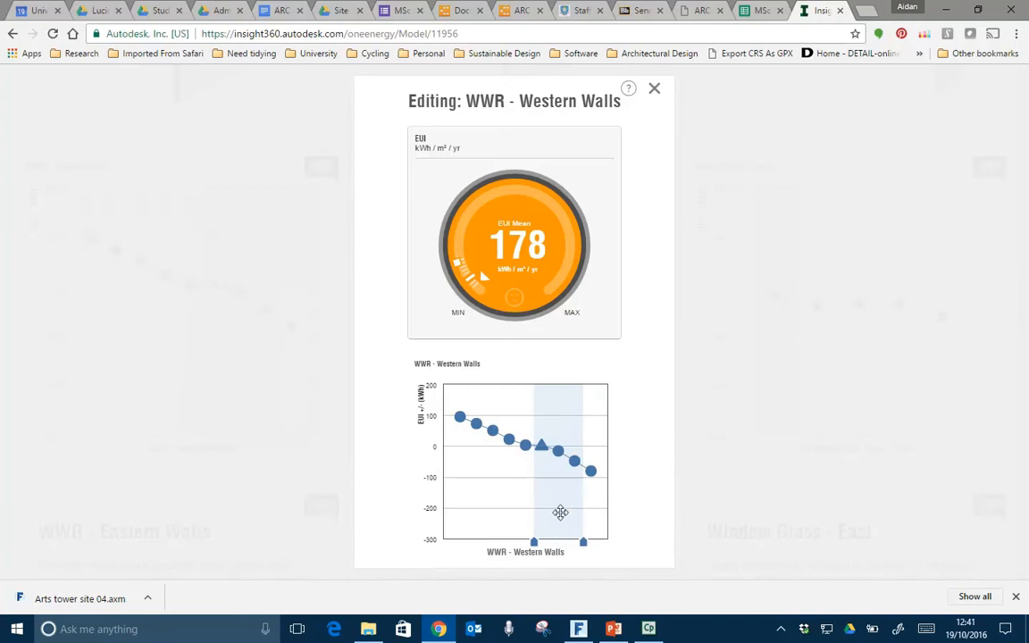
# Step: Narrow the WWR - Western Walls range to the 30% option alone and move it to the 0% option
pyautogui.moveTo(561, 458)
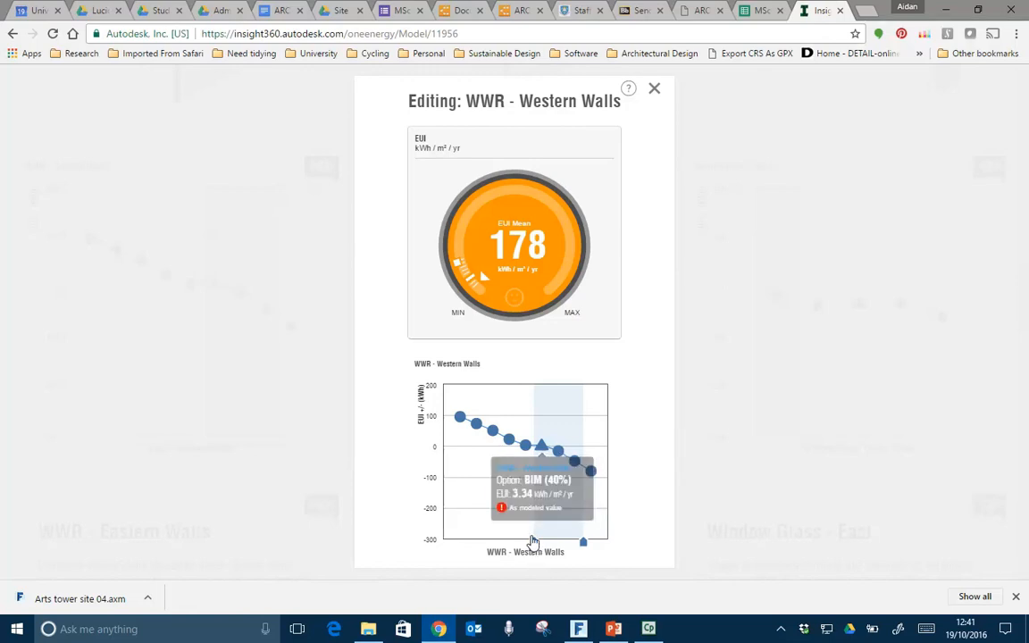
pyautogui.moveTo(533, 542)
pyautogui.mouseDown()
pyautogui.moveTo(551, 556)
pyautogui.moveTo(572, 544)
pyautogui.mouseUp()
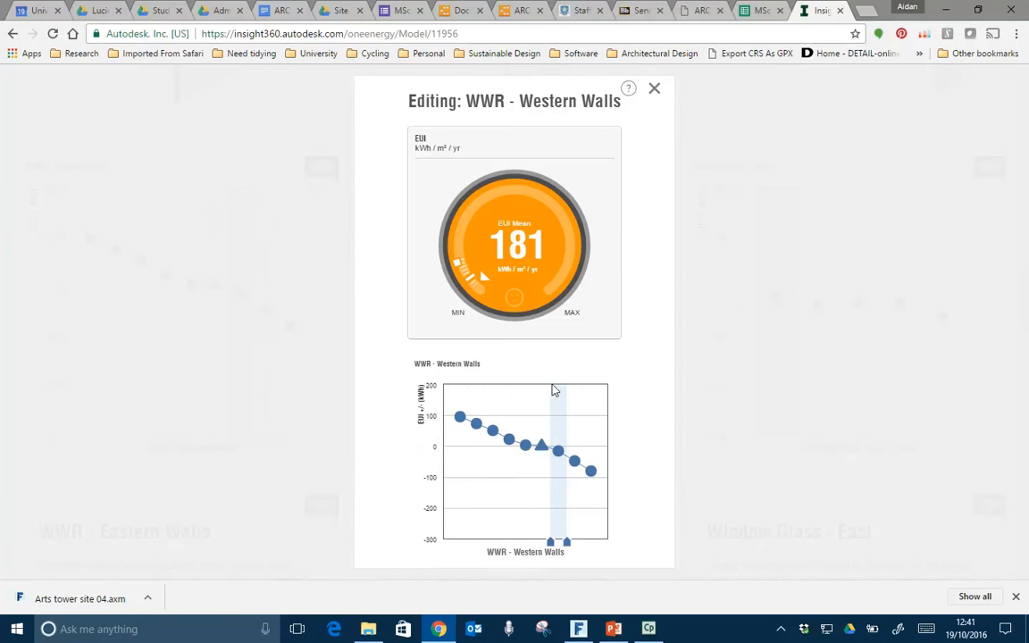
pyautogui.moveTo(566, 545)
pyautogui.mouseDown()
pyautogui.moveTo(600, 545)
pyautogui.moveTo(563, 549)
pyautogui.moveTo(579, 548)
pyautogui.mouseUp()
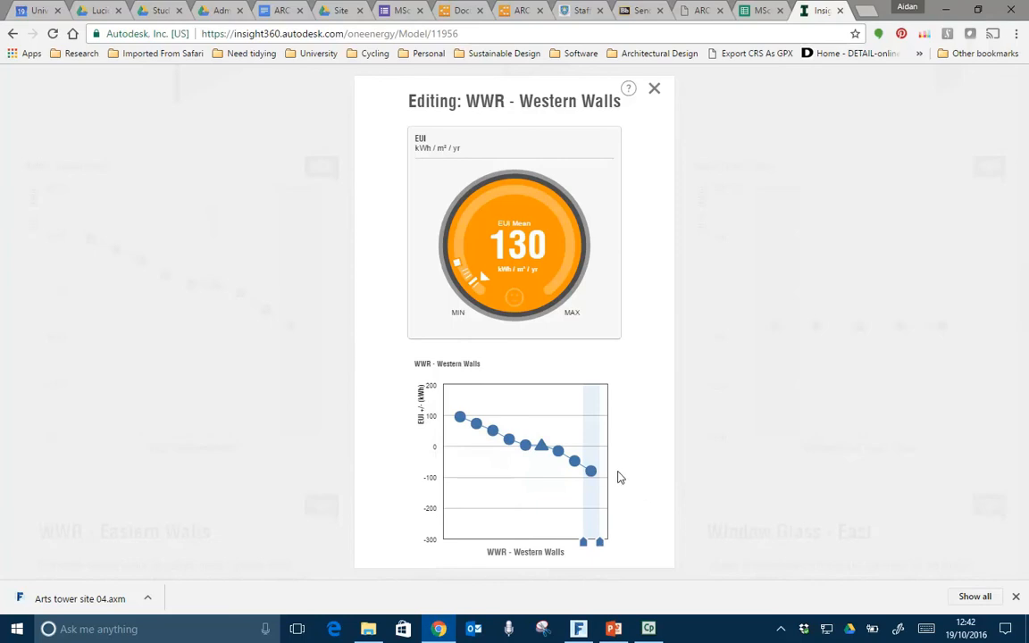
pyautogui.moveTo(589, 471)
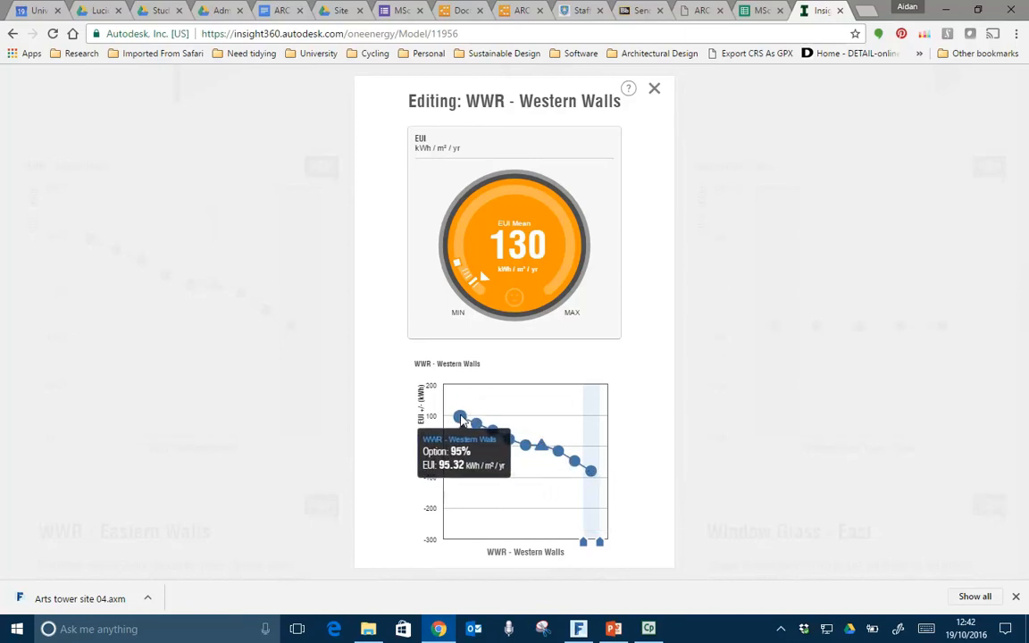
# Step: Compare the extreme window-wall ratios for WWR - Western Walls by restricting the range to 95% and to 0% in turn
pyautogui.moveTo(582, 541); pyautogui.dragTo(451, 540)
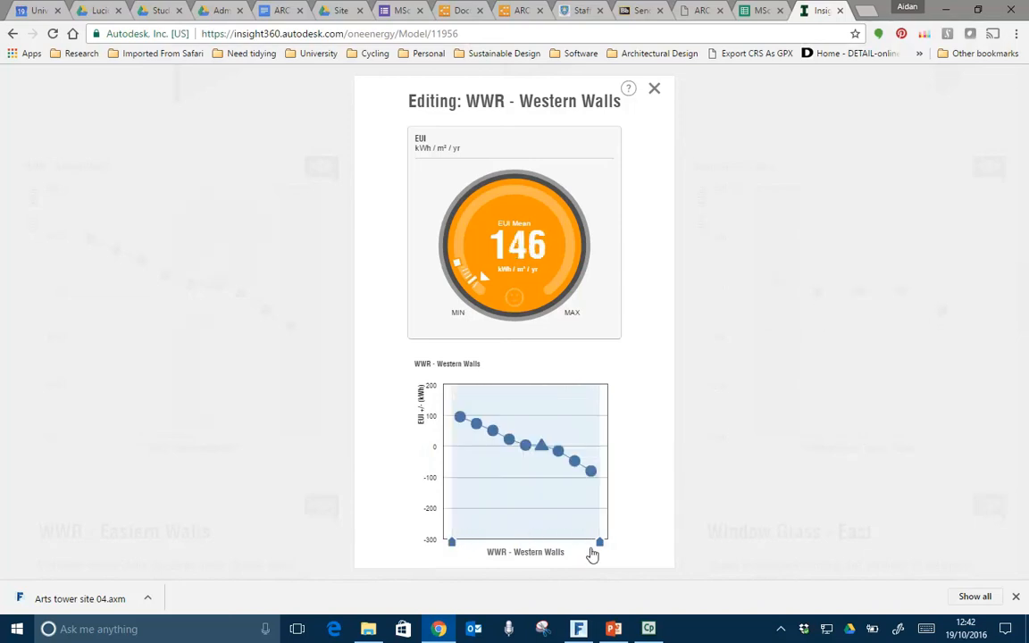
pyautogui.moveTo(600, 542); pyautogui.dragTo(469, 543)
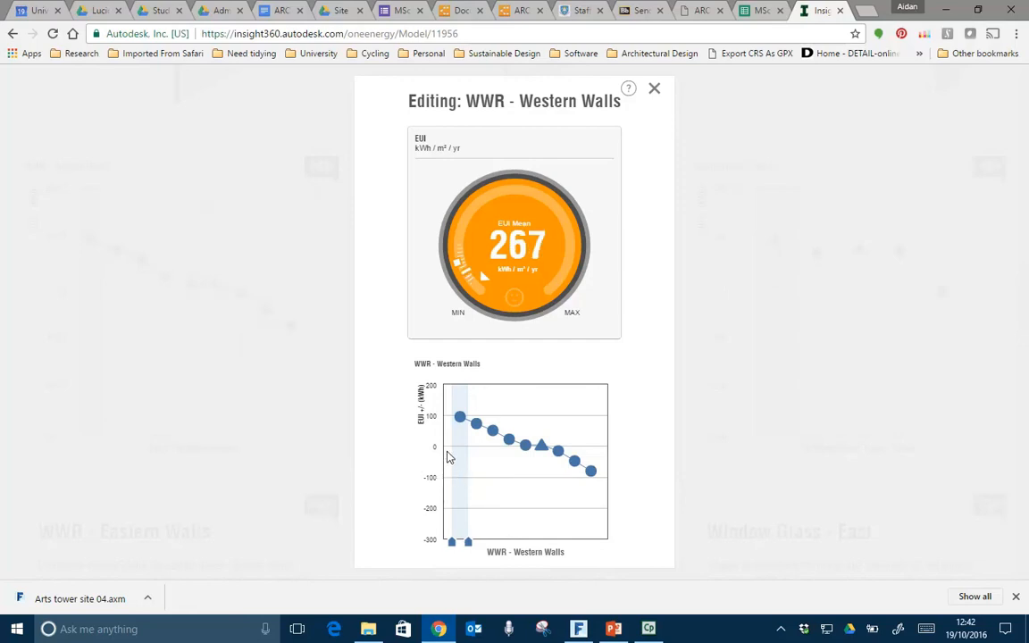
pyautogui.moveTo(461, 423)
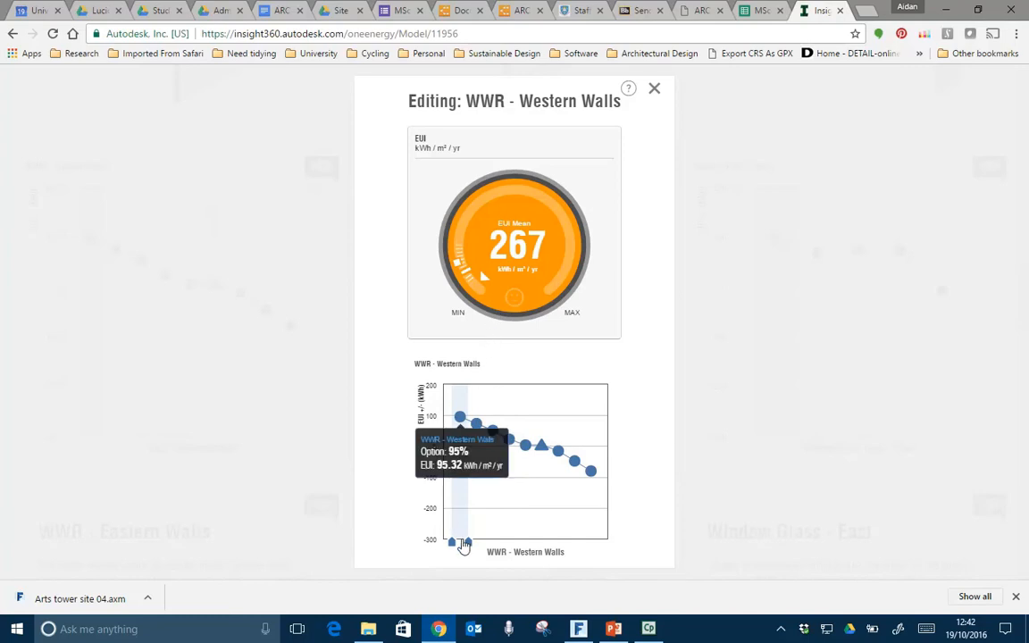
pyautogui.moveTo(469, 543); pyautogui.dragTo(600, 542)
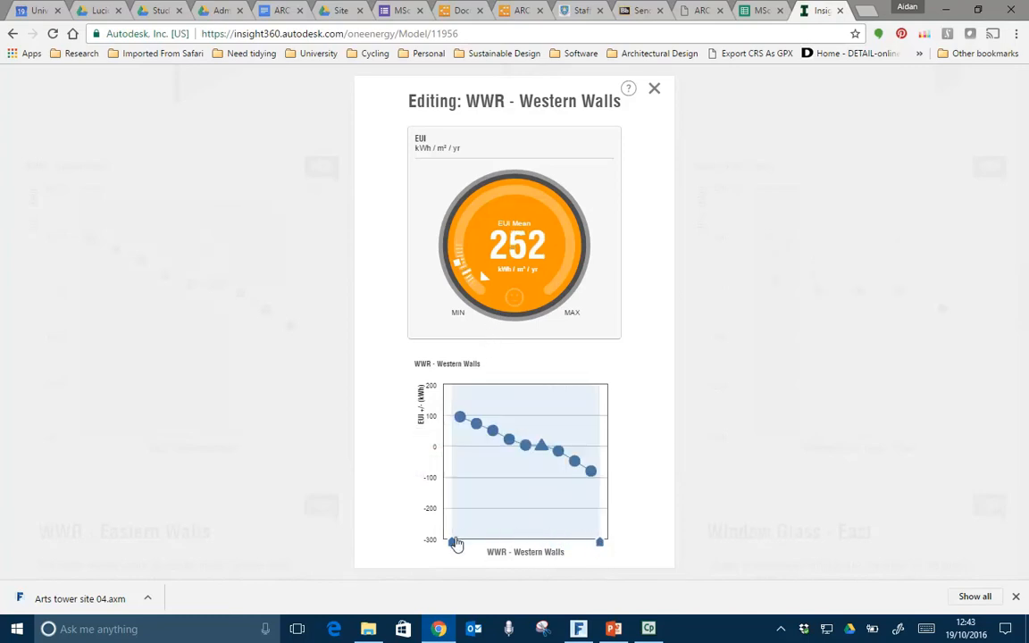
pyautogui.moveTo(453, 543); pyautogui.dragTo(586, 544)
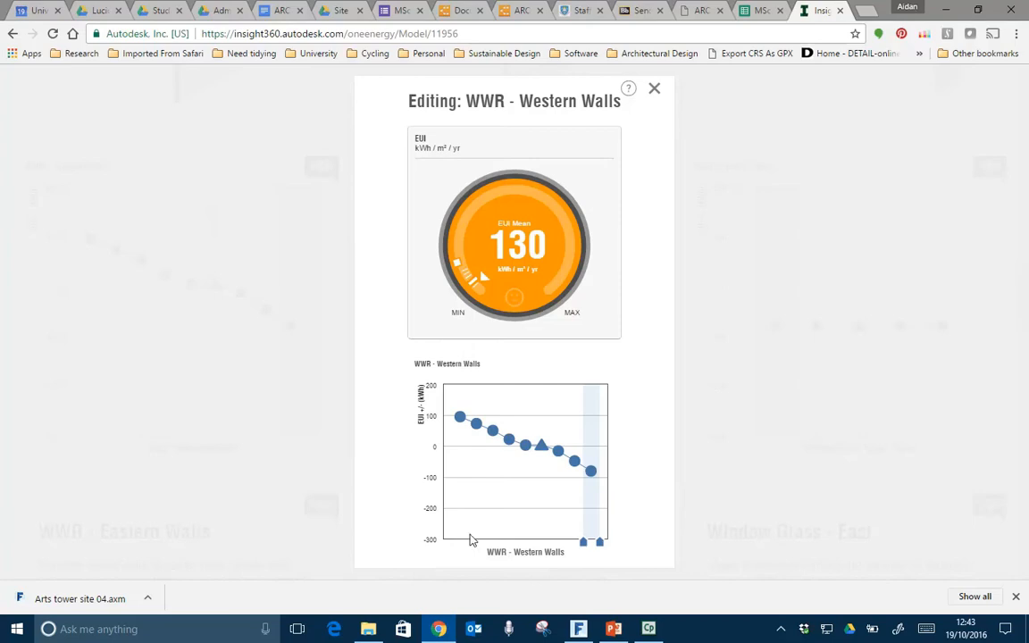
# Step: Set the WWR - Western Walls range to 50% through BIM (40%) and close its editing view
pyautogui.moveTo(586, 549); pyautogui.dragTo(502, 542)
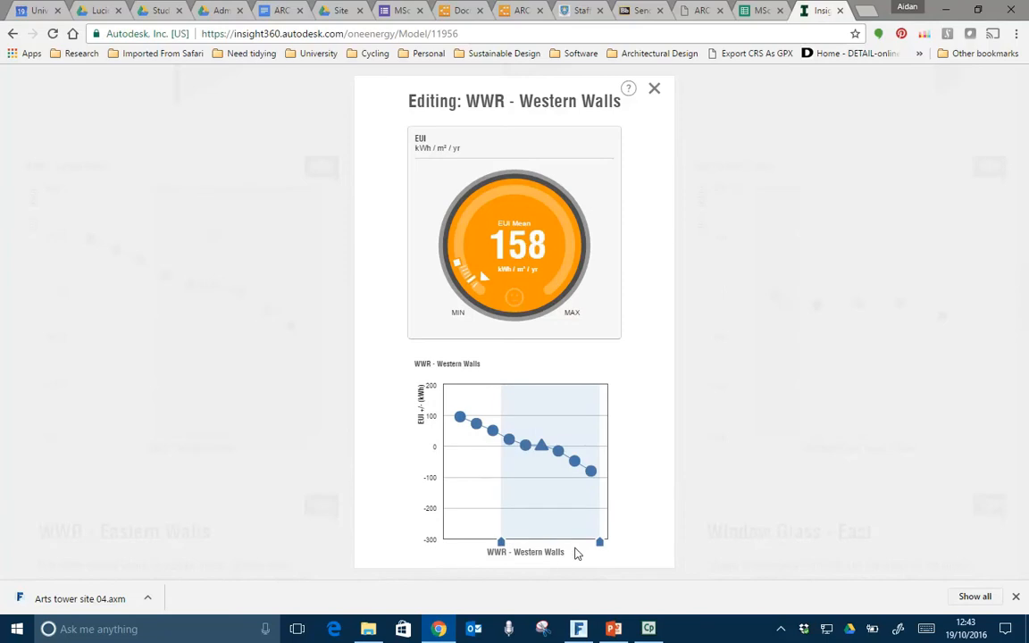
pyautogui.moveTo(600, 544); pyautogui.dragTo(512, 547)
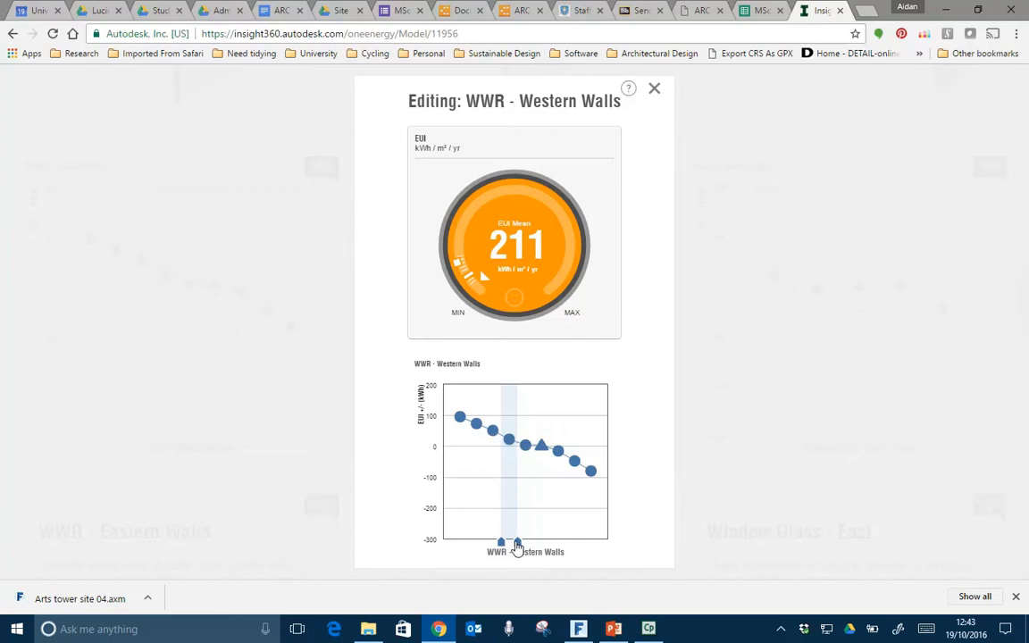
pyautogui.moveTo(518, 547); pyautogui.dragTo(552, 553)
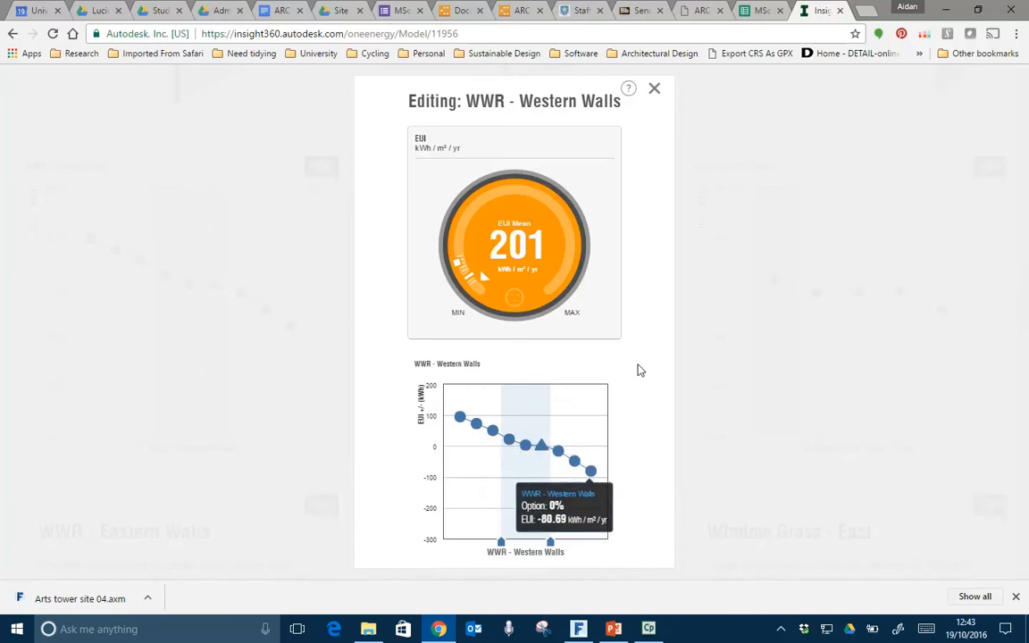
pyautogui.click(654, 89)
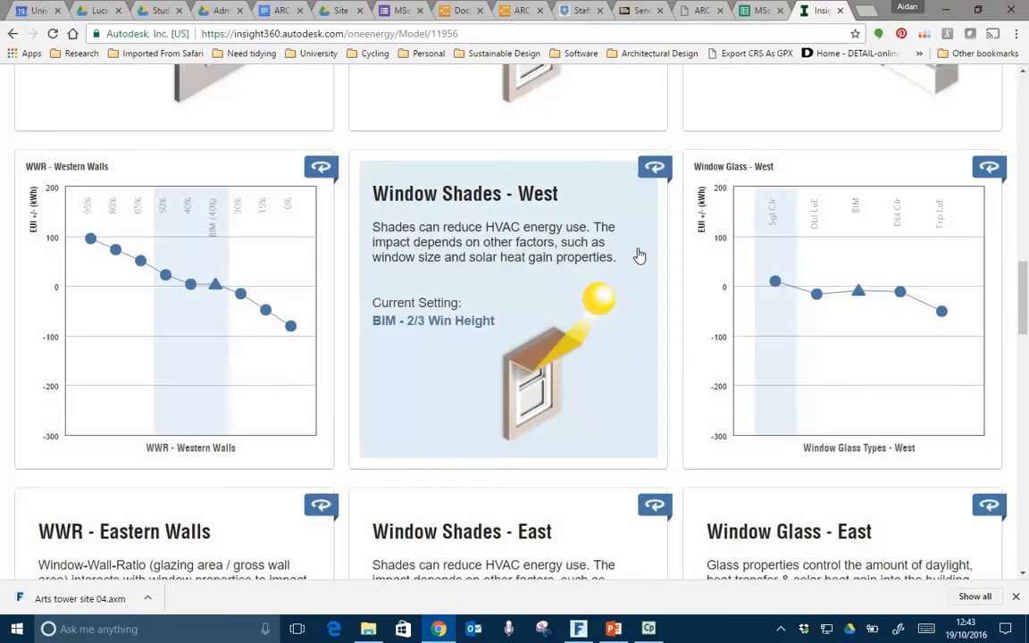
# Step: Narrow the Model History chart to its four most recent entries and compare their energy use details
pyautogui.scroll(10, 639, 257)
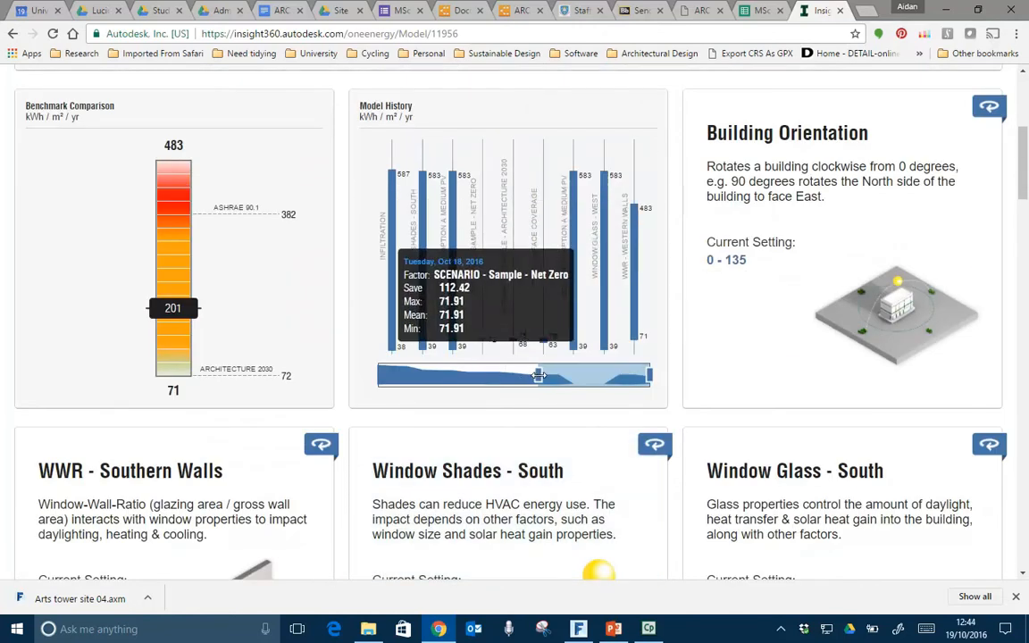
pyautogui.moveTo(537, 376); pyautogui.dragTo(604, 398)
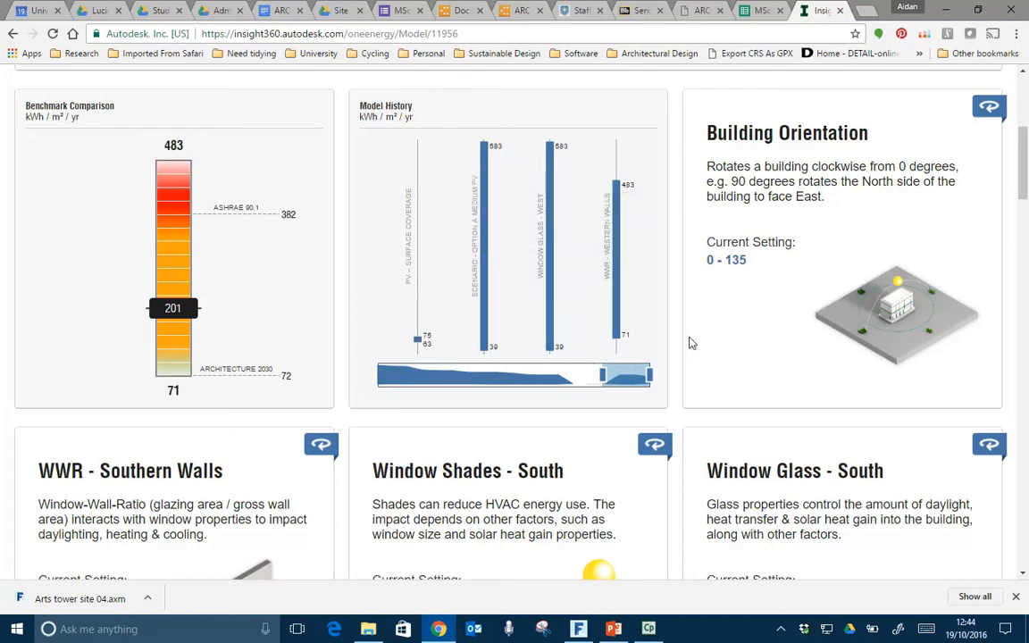
pyautogui.moveTo(620, 327)
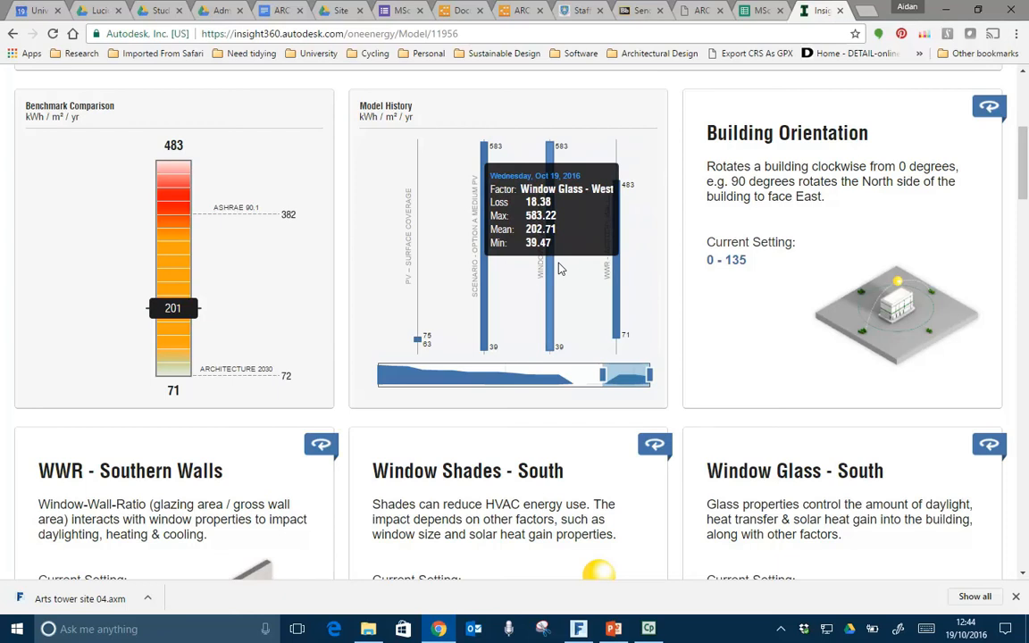
pyautogui.scroll(-6, 637, 310)
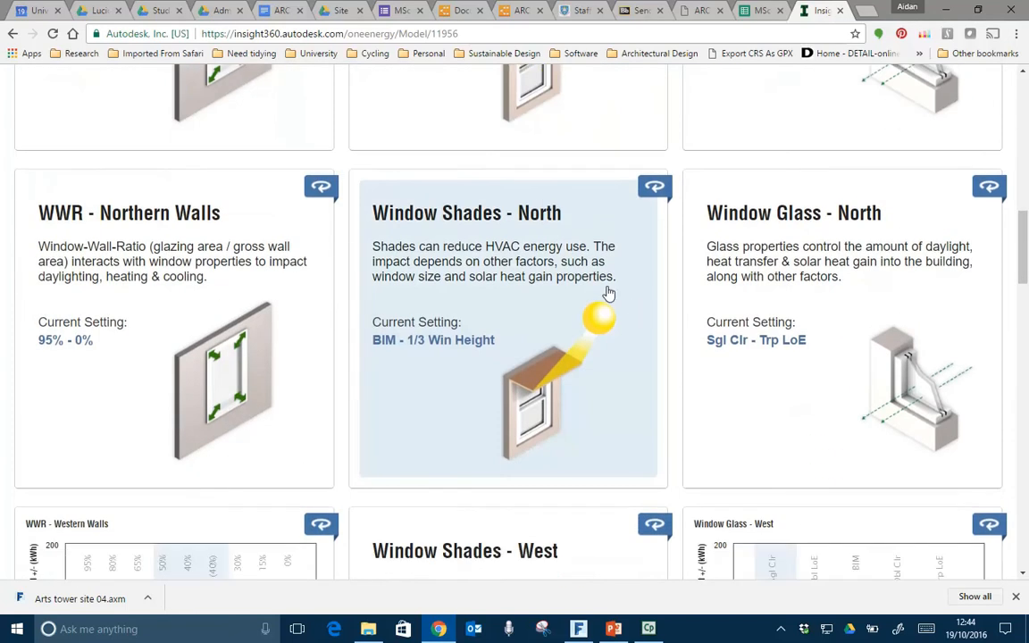
pyautogui.scroll(-3, 507, 293)
pyautogui.scroll(4, 510, 295)
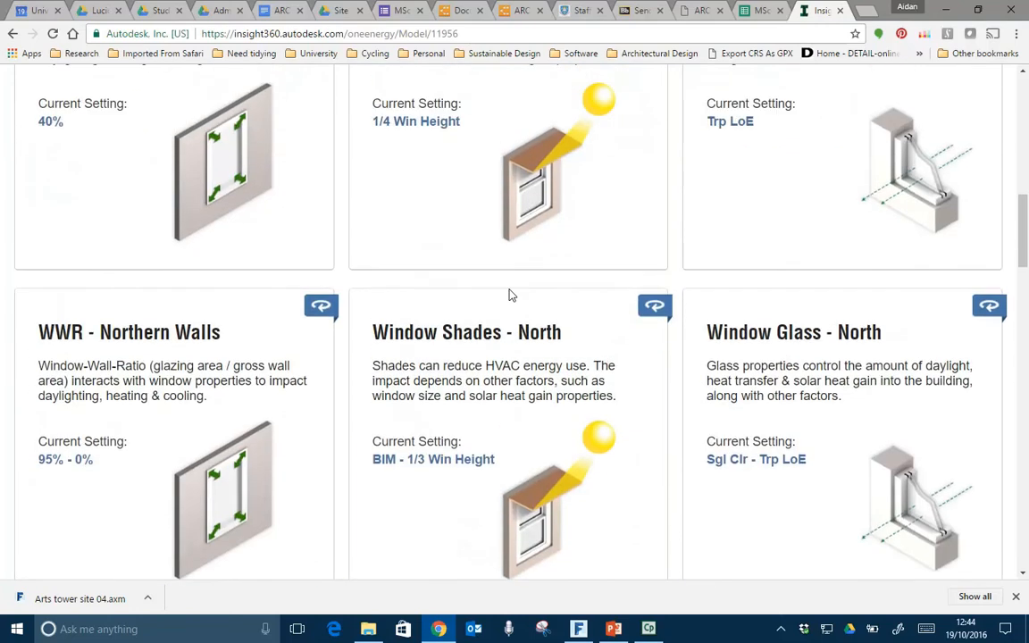
pyautogui.scroll(1, 509, 295)
pyautogui.scroll(3, 509, 295)
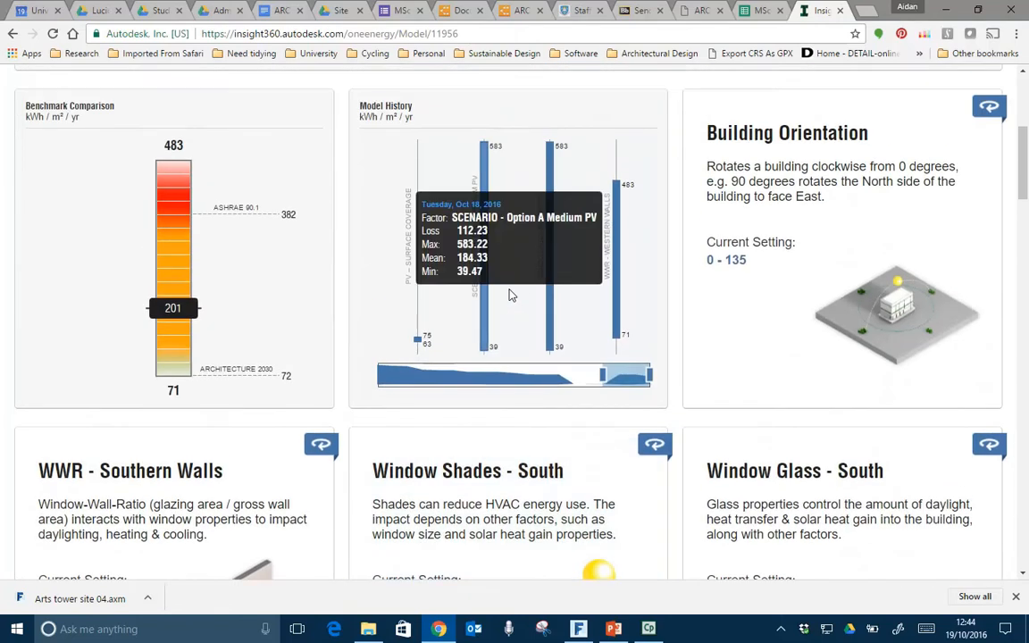
# Step: Open WWR - Eastern Walls for editing, inspect its 0% option and close it without changing the range
pyautogui.scroll(-5, 510, 295)
pyautogui.scroll(-10, 509, 295)
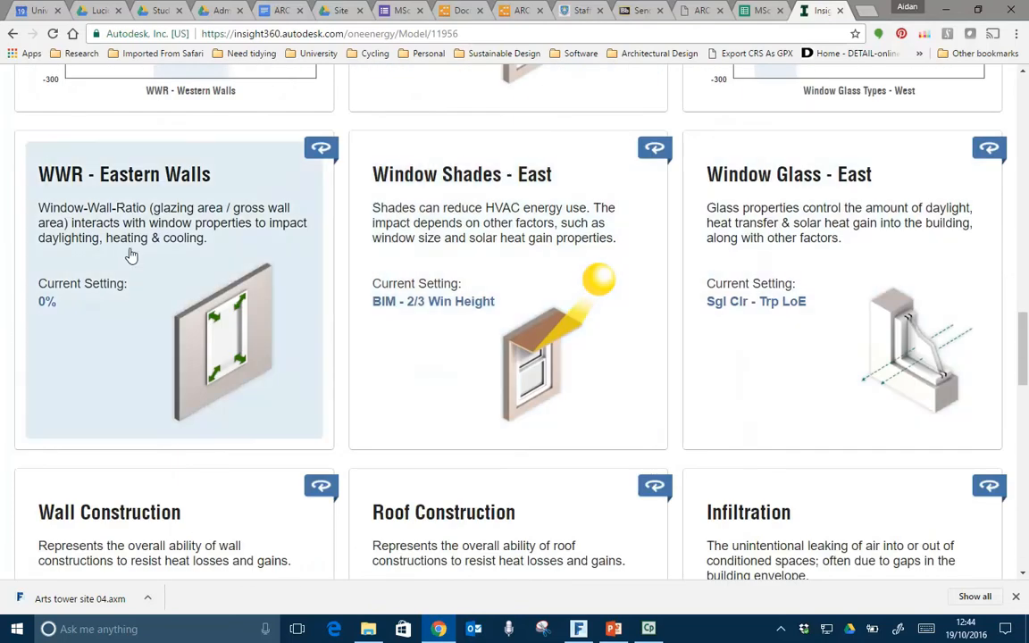
pyautogui.click(152, 257)
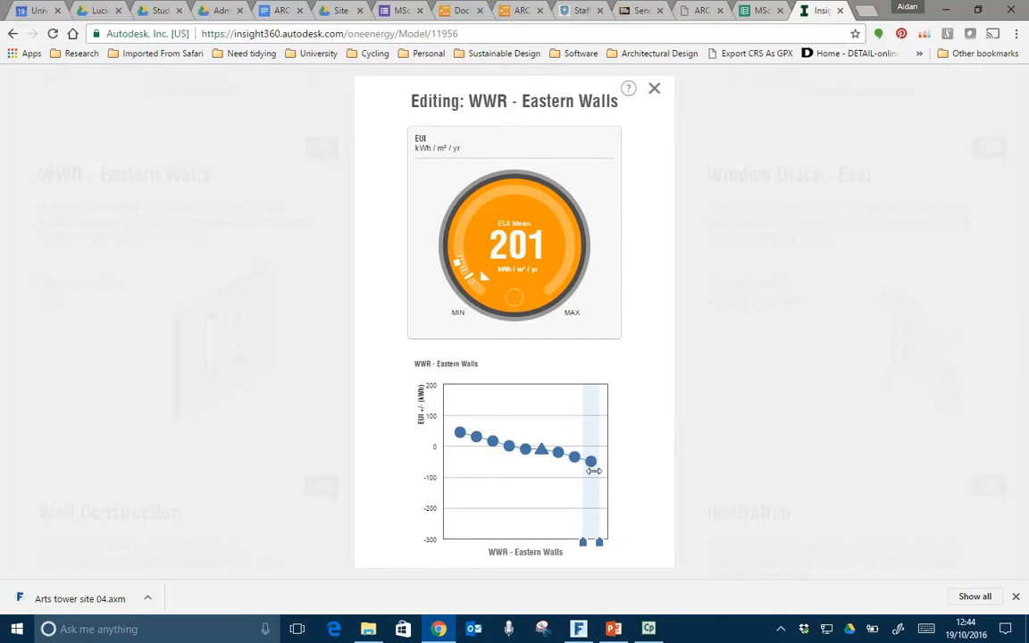
pyautogui.moveTo(591, 463)
pyautogui.click(657, 90)
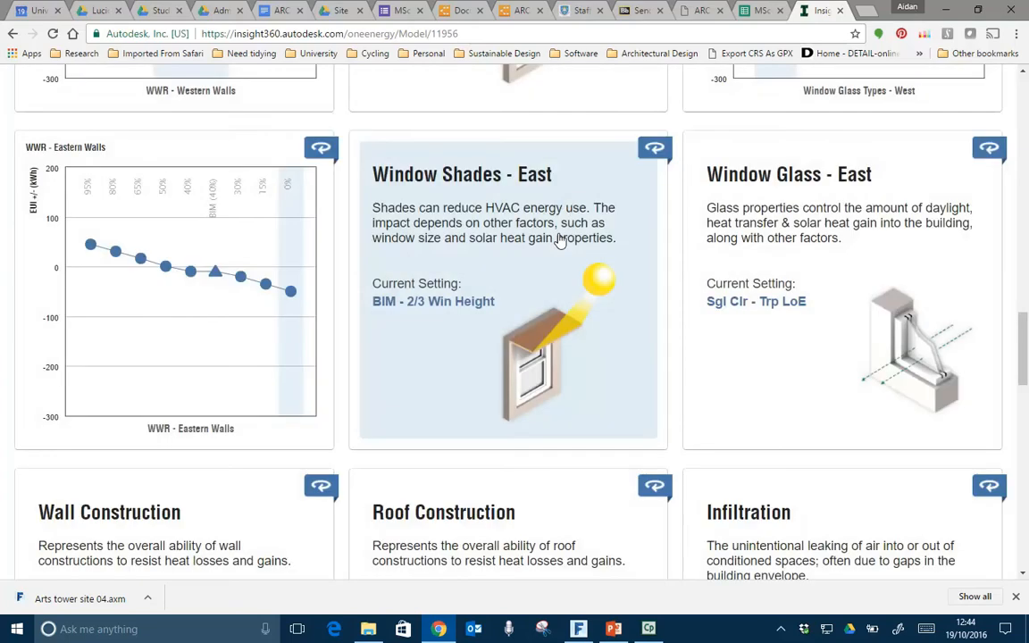
# Step: Open Infiltration for editing, set its range to the BIM option alone and close it
pyautogui.scroll(3, 504, 282)
pyautogui.scroll(5, 505, 282)
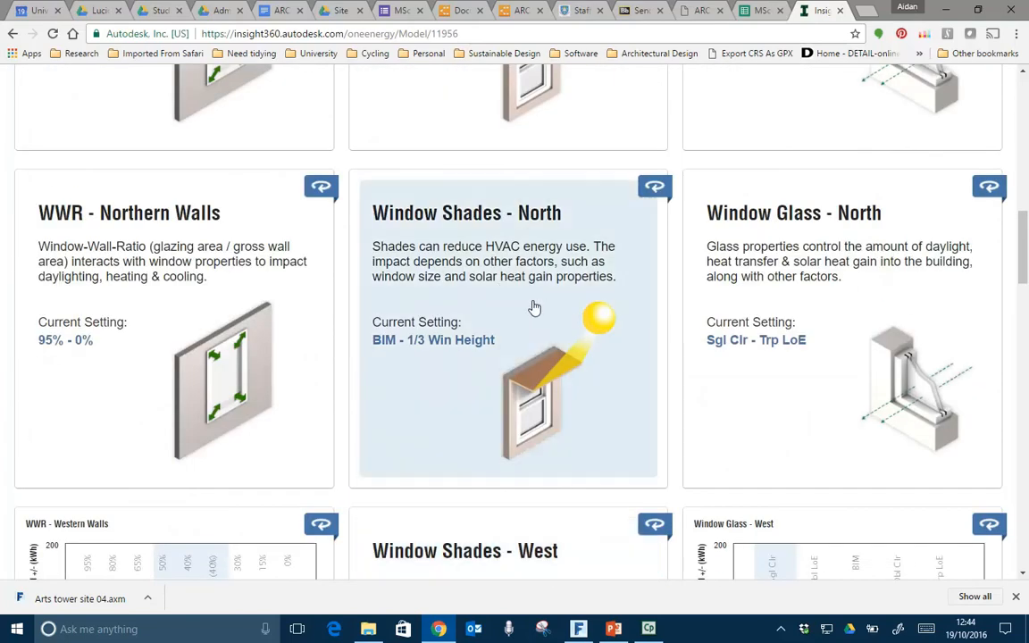
pyautogui.scroll(-1, 544, 300)
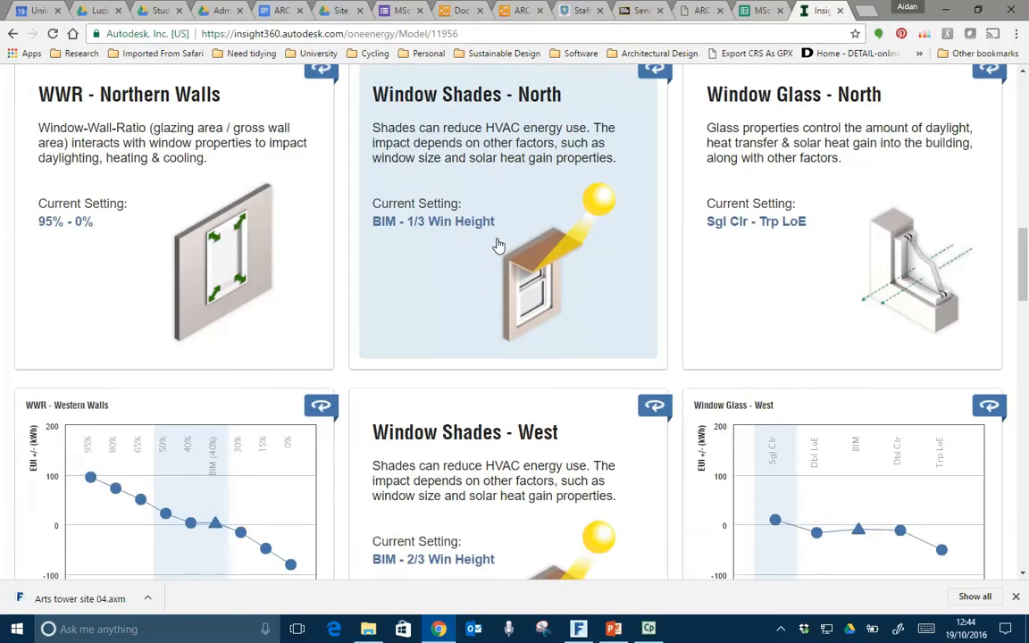
pyautogui.scroll(-2, 499, 245)
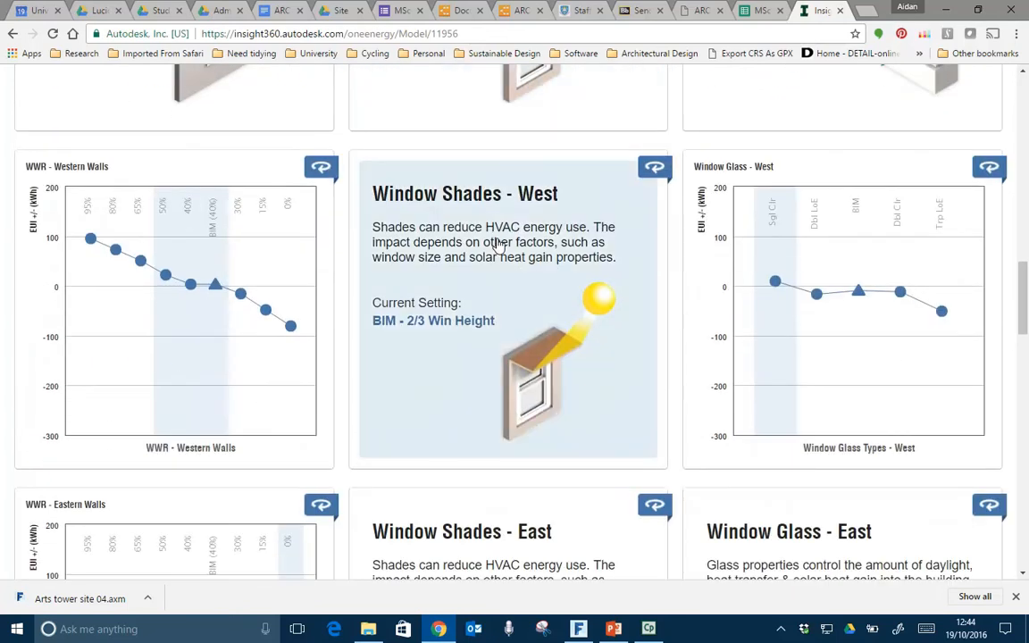
pyautogui.scroll(-5, 498, 246)
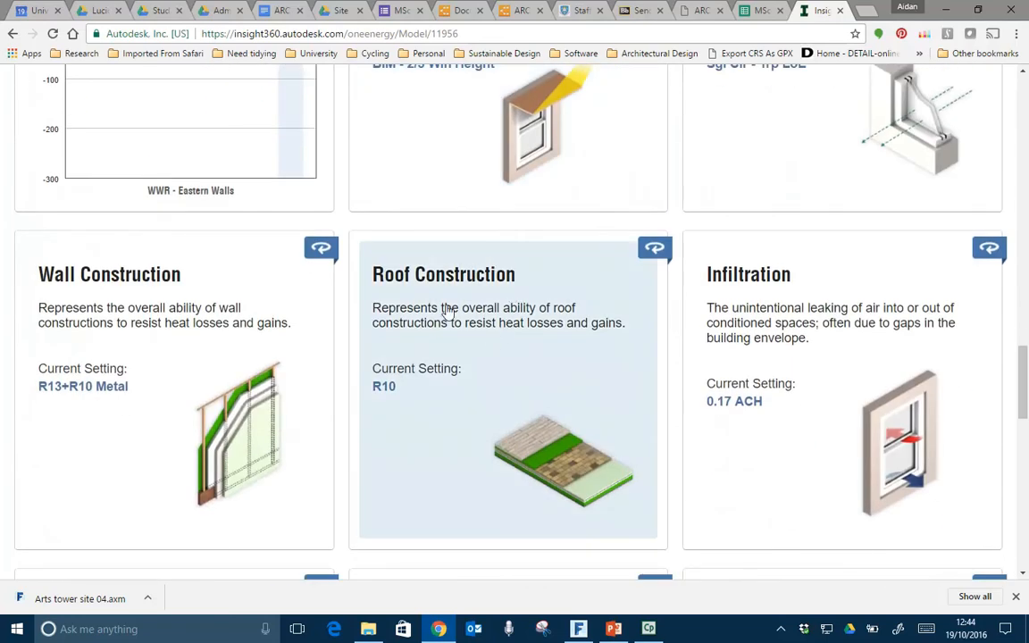
pyautogui.click(751, 324)
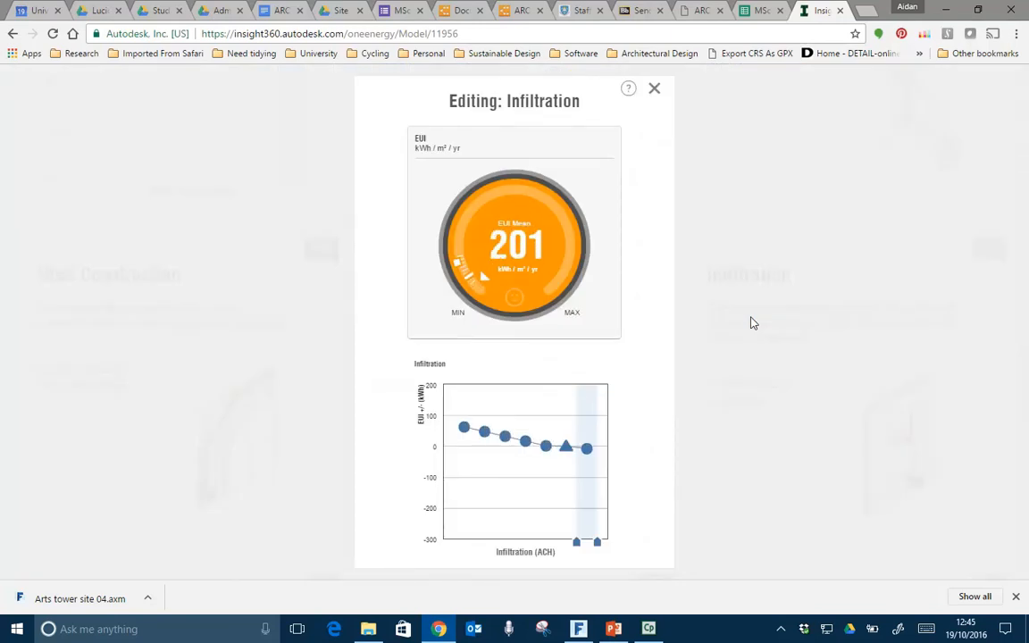
pyautogui.click(593, 540)
pyautogui.moveTo(577, 540)
pyautogui.mouseDown()
pyautogui.moveTo(551, 544)
pyautogui.moveTo(574, 544)
pyautogui.mouseUp()
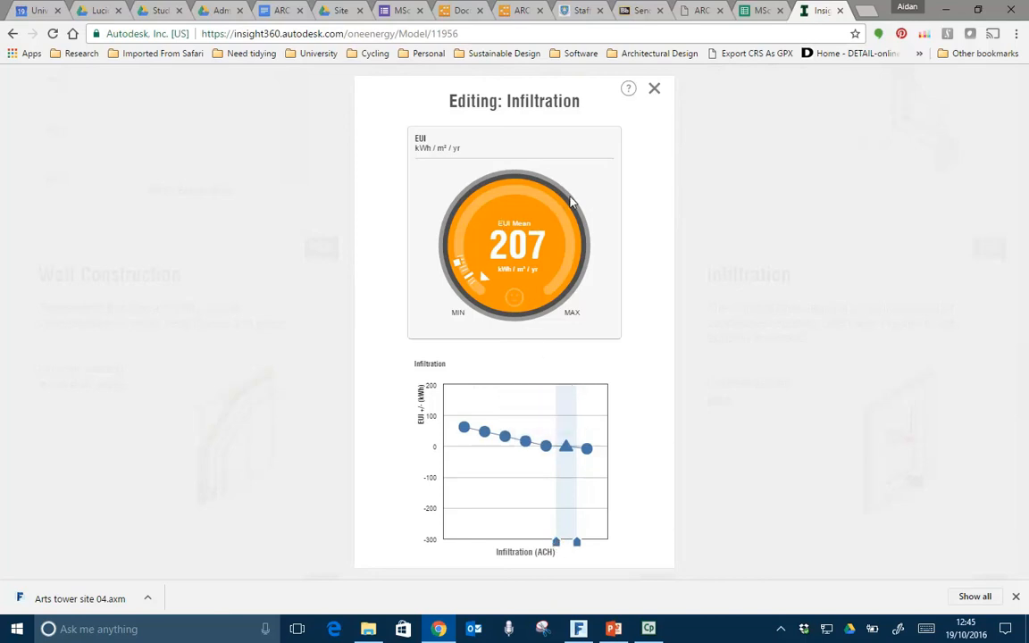
pyautogui.click(656, 90)
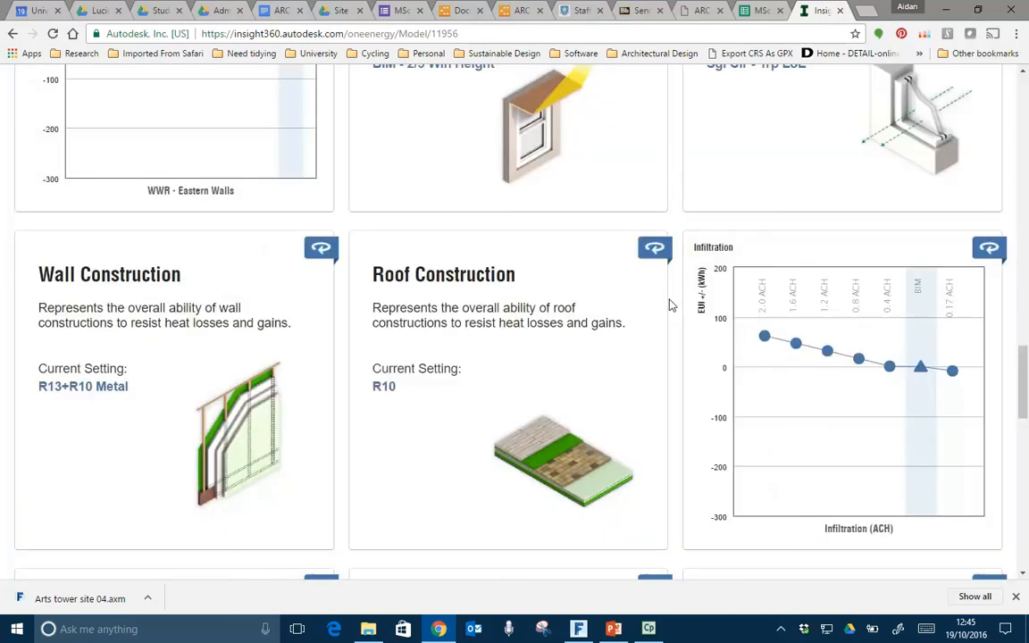
# Step: Open Daylighting & Occupancy Controls for editing, inspect the energy impact of its options and close it unchanged
pyautogui.scroll(-5, 663, 300)
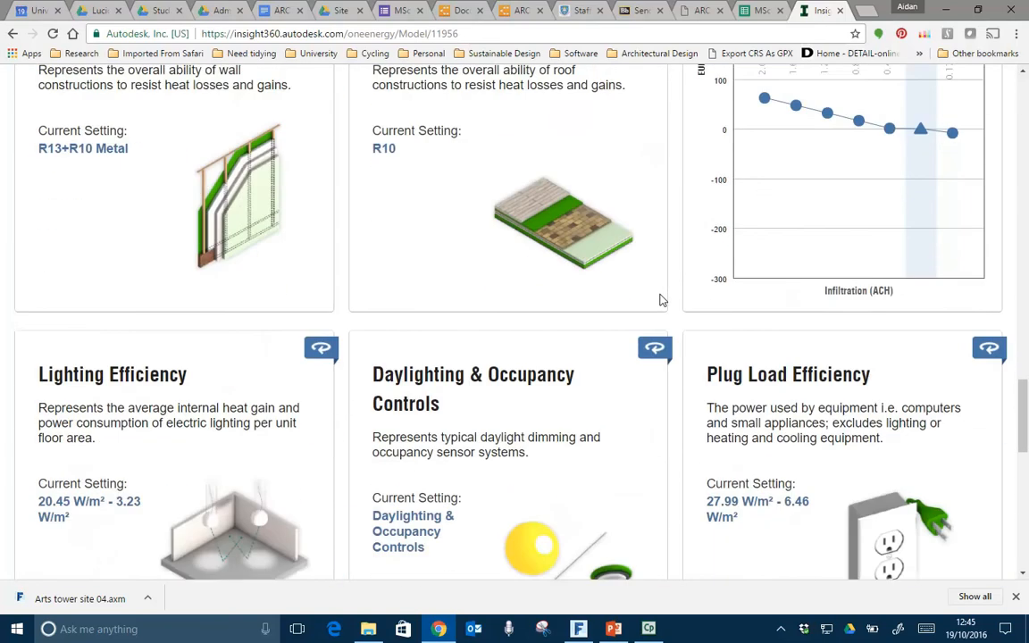
pyautogui.click(608, 286)
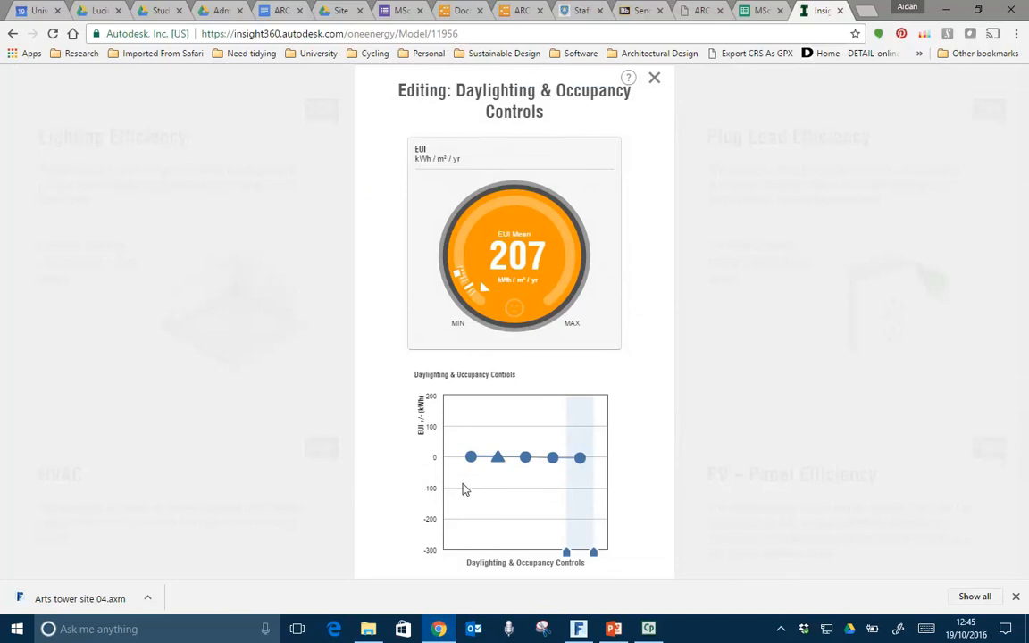
pyautogui.moveTo(471, 466)
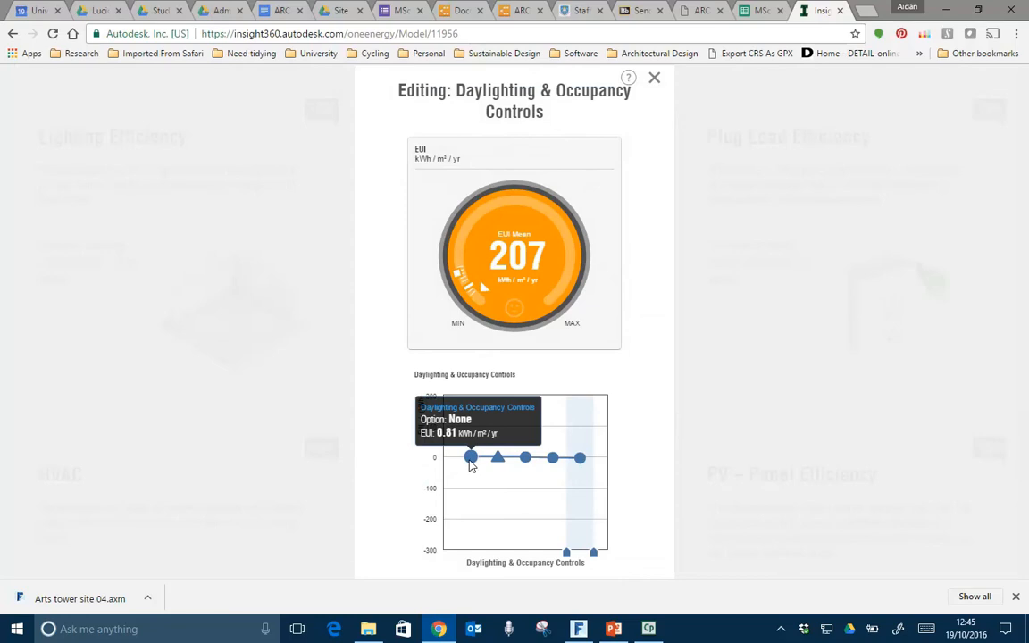
pyautogui.moveTo(543, 463)
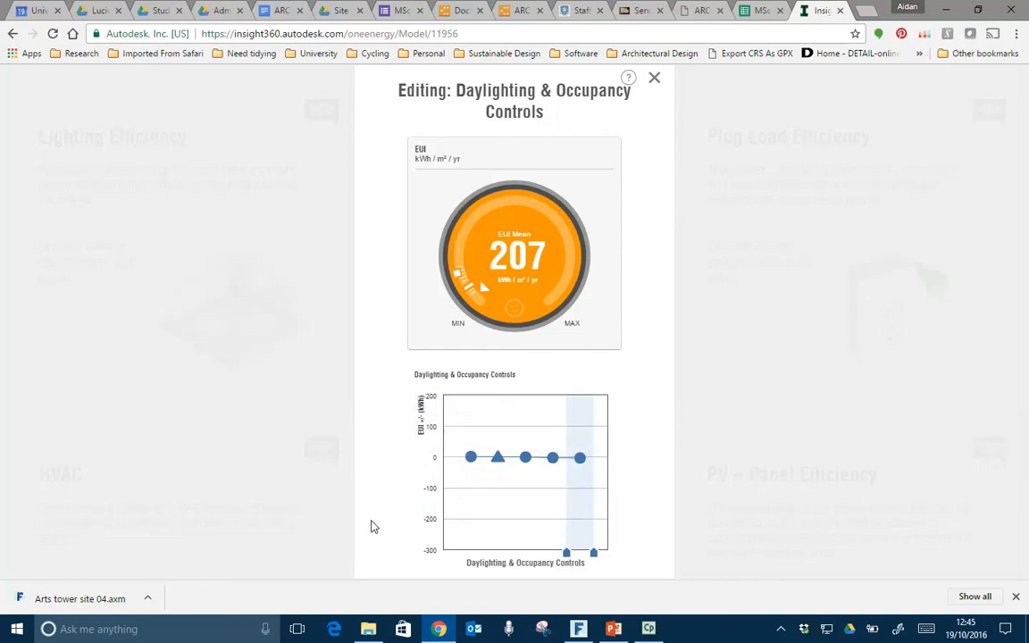
pyautogui.moveTo(581, 461)
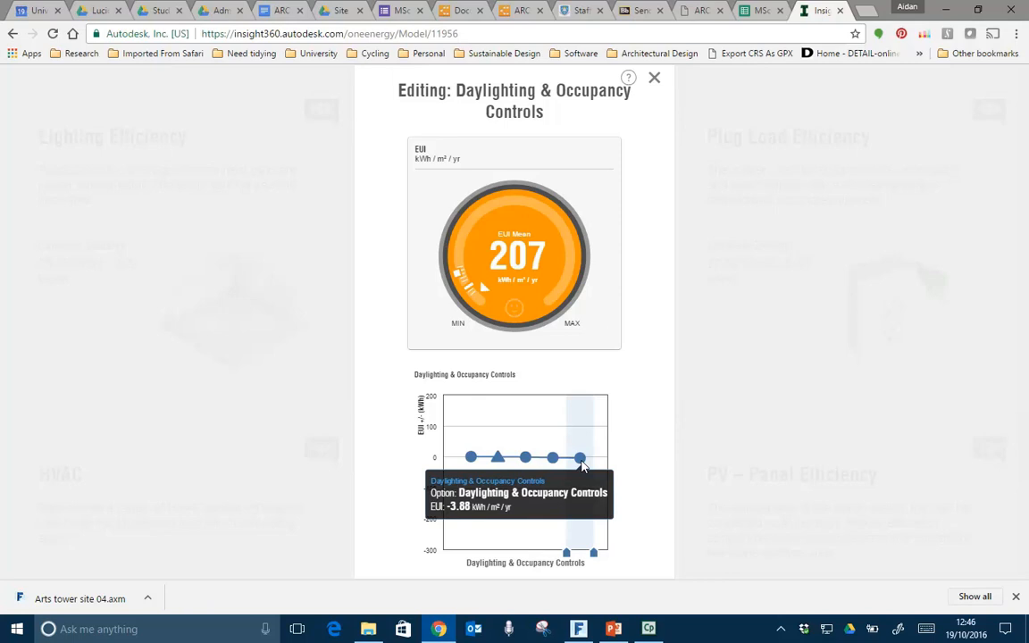
pyautogui.click(655, 79)
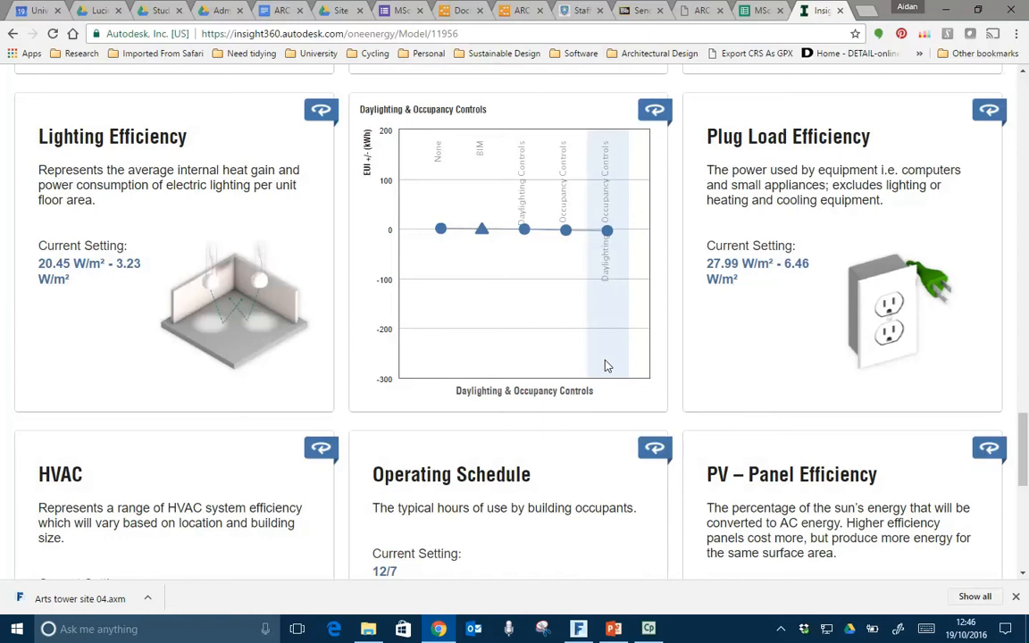
# Step: Open HVAC for editing, compare its options' energy impact, set the range to High Eff. Package System alone and close it
pyautogui.scroll(4, 607, 358)
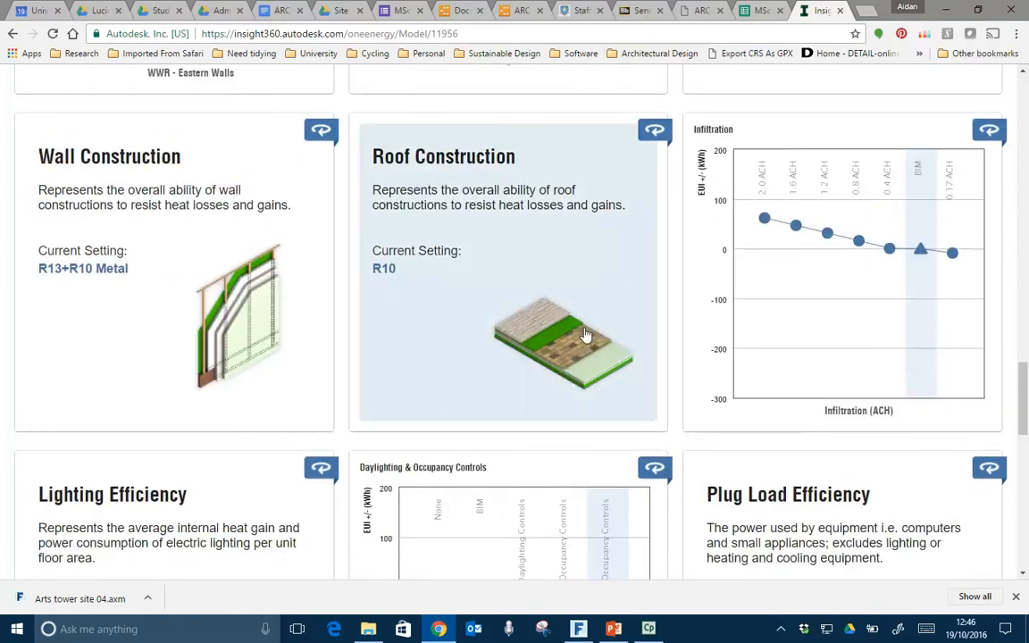
pyautogui.scroll(-5, 670, 318)
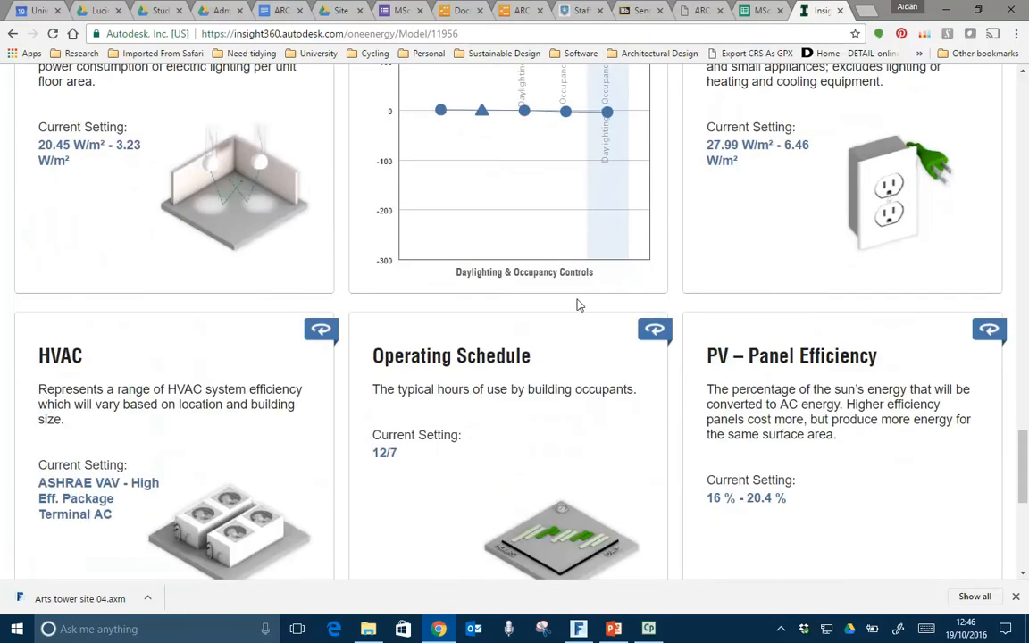
pyautogui.scroll(-3, 592, 306)
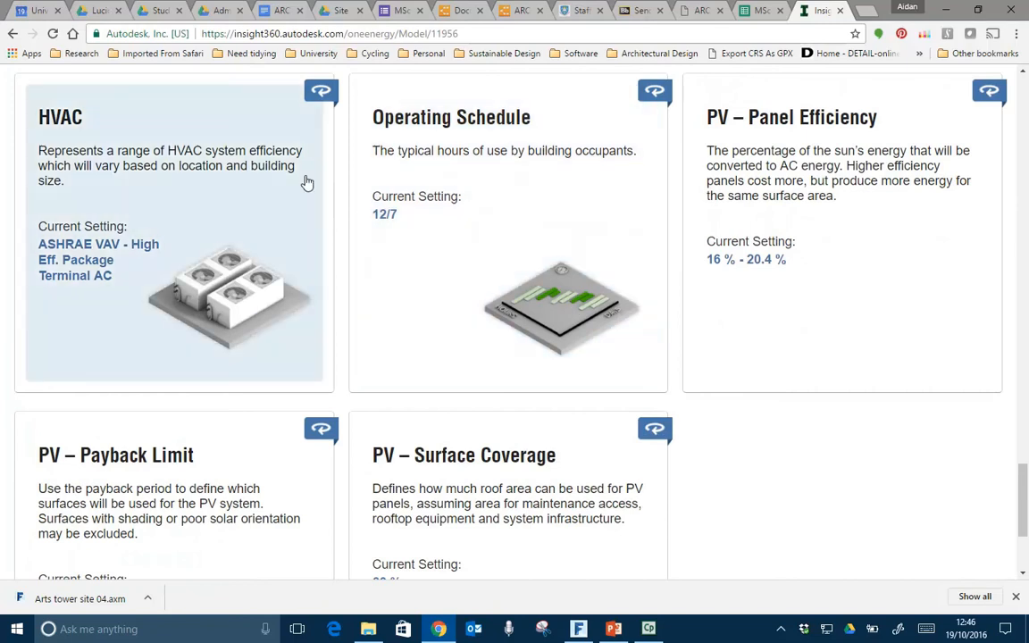
pyautogui.click(240, 197)
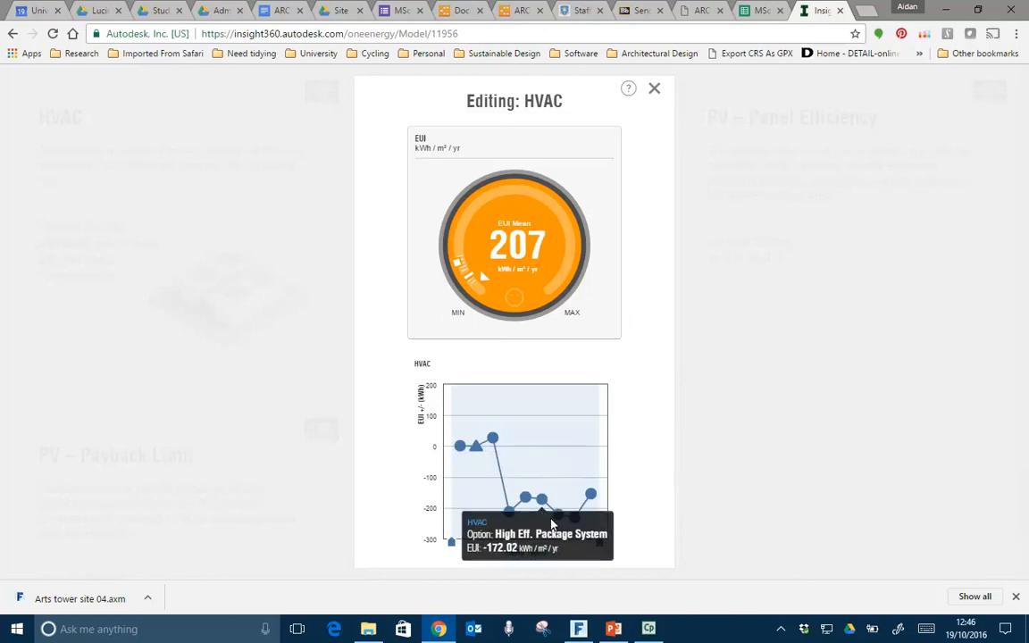
pyautogui.moveTo(558, 522)
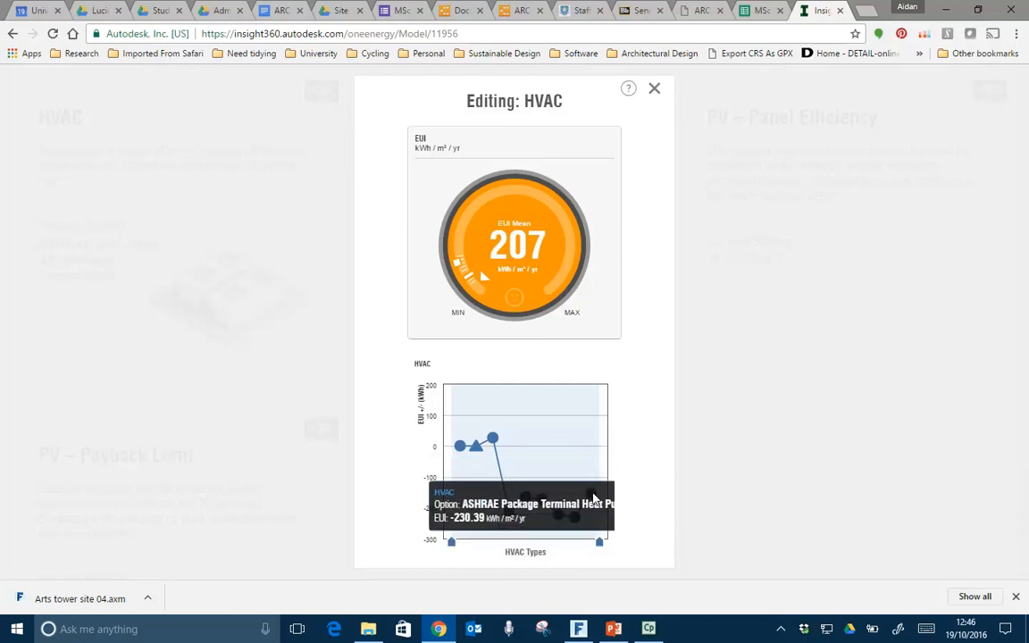
pyautogui.moveTo(451, 543); pyautogui.dragTo(533, 543)
pyautogui.moveTo(600, 543); pyautogui.dragTo(552, 544)
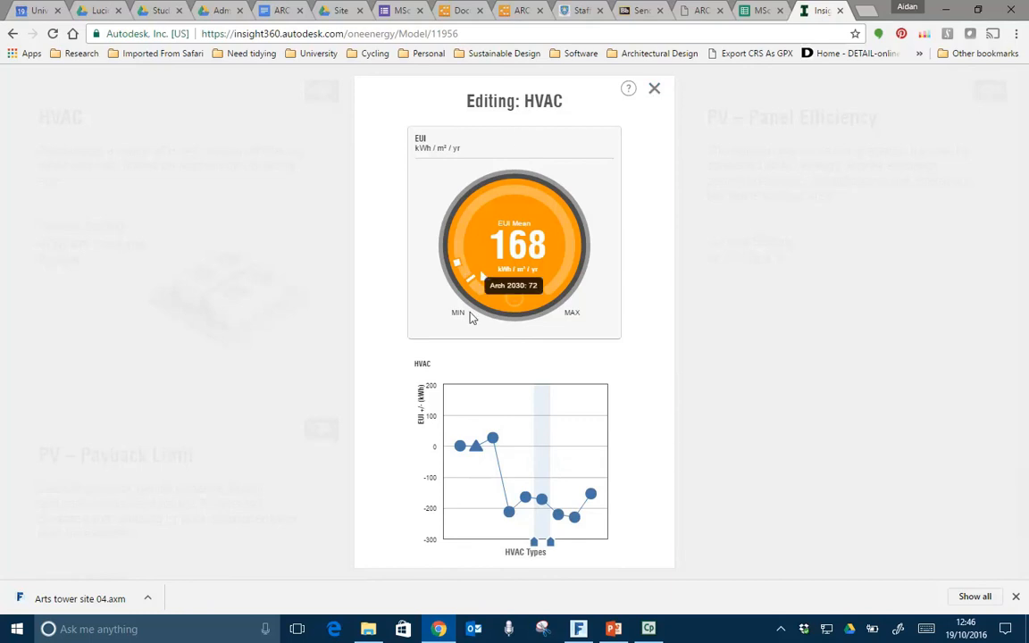
pyautogui.moveTo(492, 440)
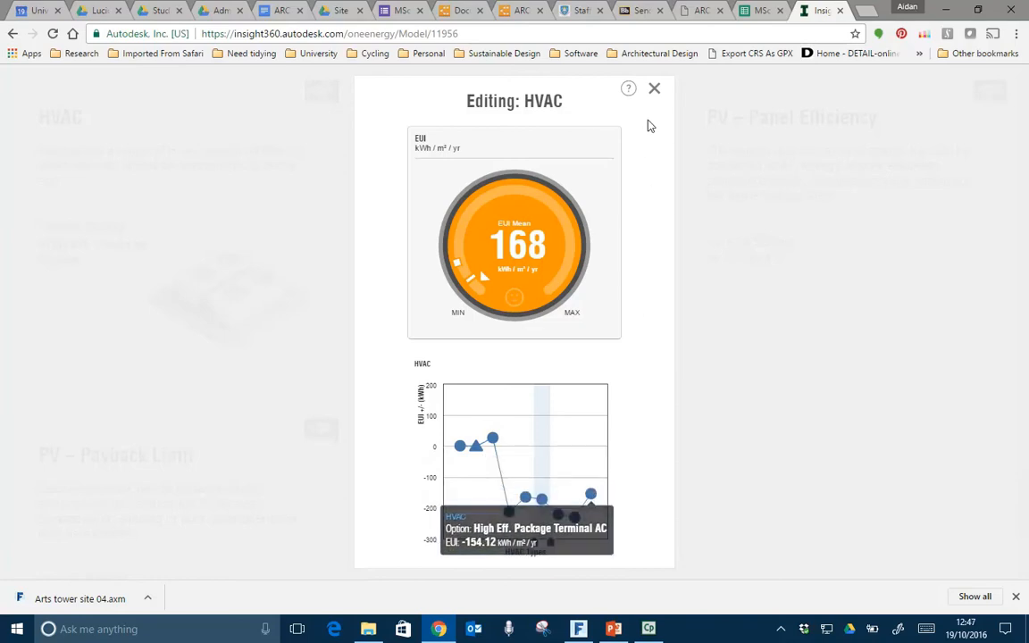
pyautogui.click(654, 90)
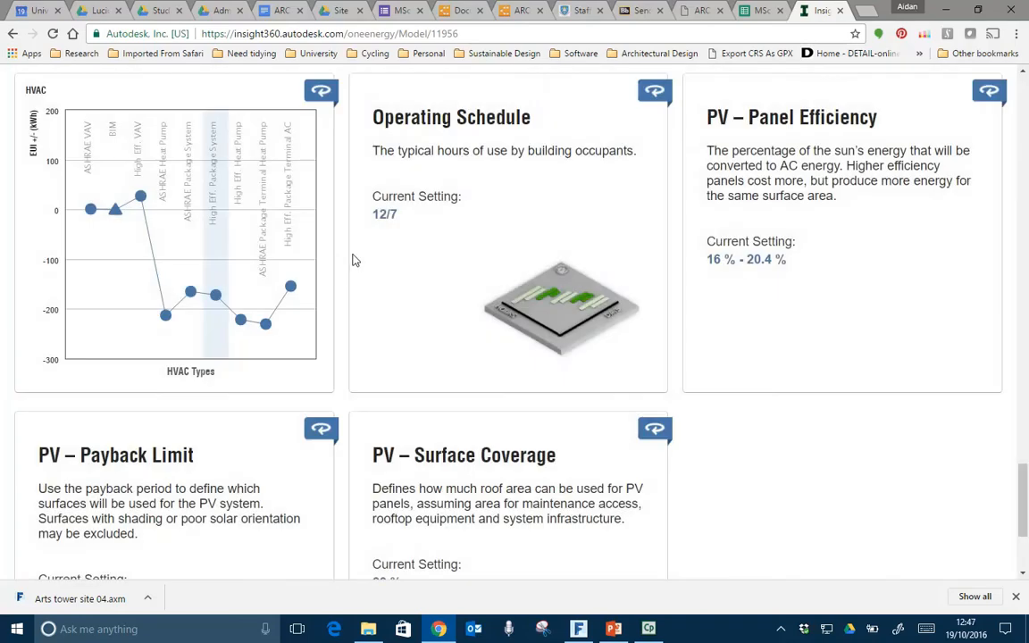
# Step: Inspect the PV – Surface Coverage chart, then set its range to the 75% option alone and close the editor
pyautogui.scroll(1, 374, 321)
pyautogui.scroll(3, 375, 327)
pyautogui.scroll(-7, 374, 325)
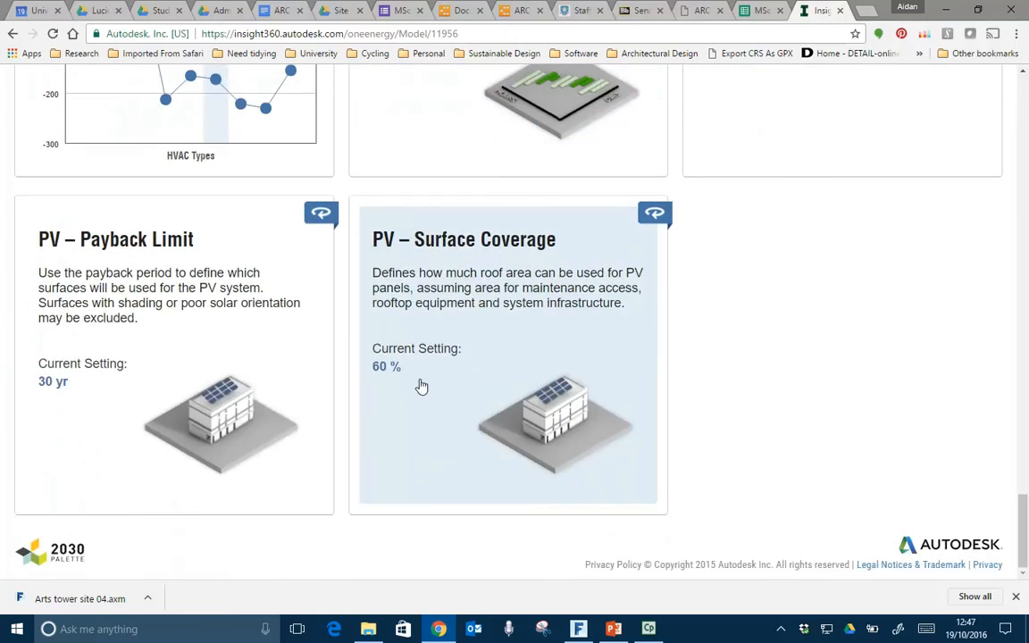
pyautogui.click(654, 219)
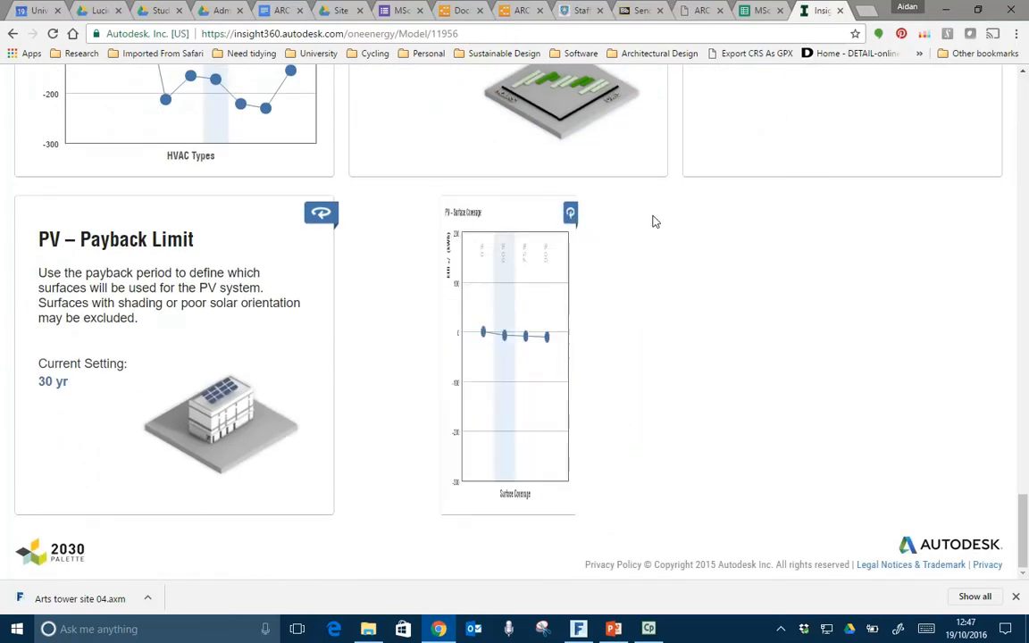
pyautogui.moveTo(497, 337)
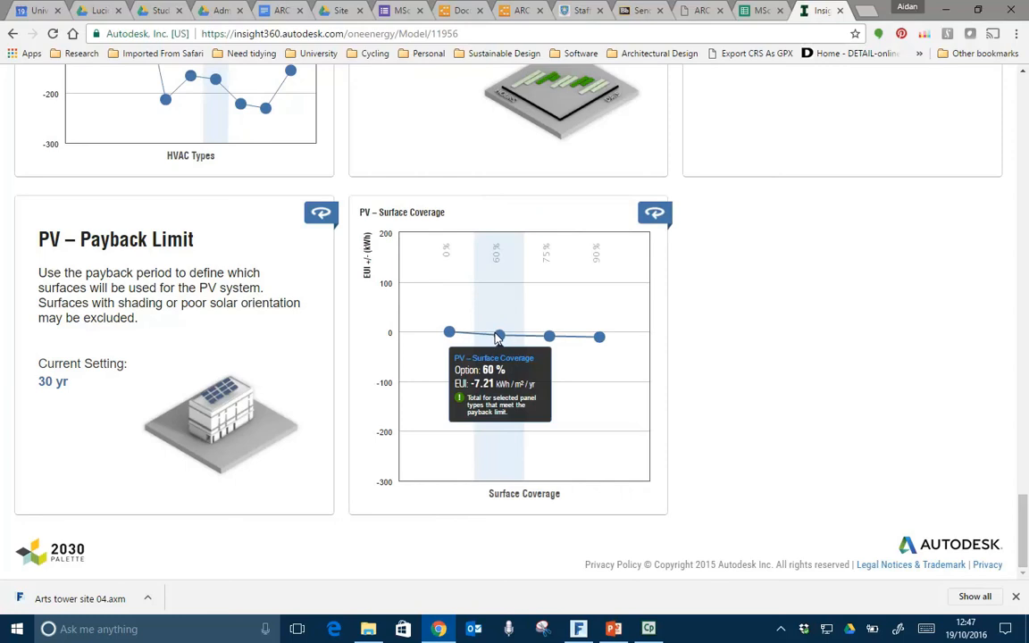
pyautogui.click(494, 431)
pyautogui.moveTo(525, 544)
pyautogui.mouseDown()
pyautogui.moveTo(581, 538)
pyautogui.moveTo(559, 544)
pyautogui.mouseUp()
pyautogui.moveTo(494, 544); pyautogui.dragTo(526, 543)
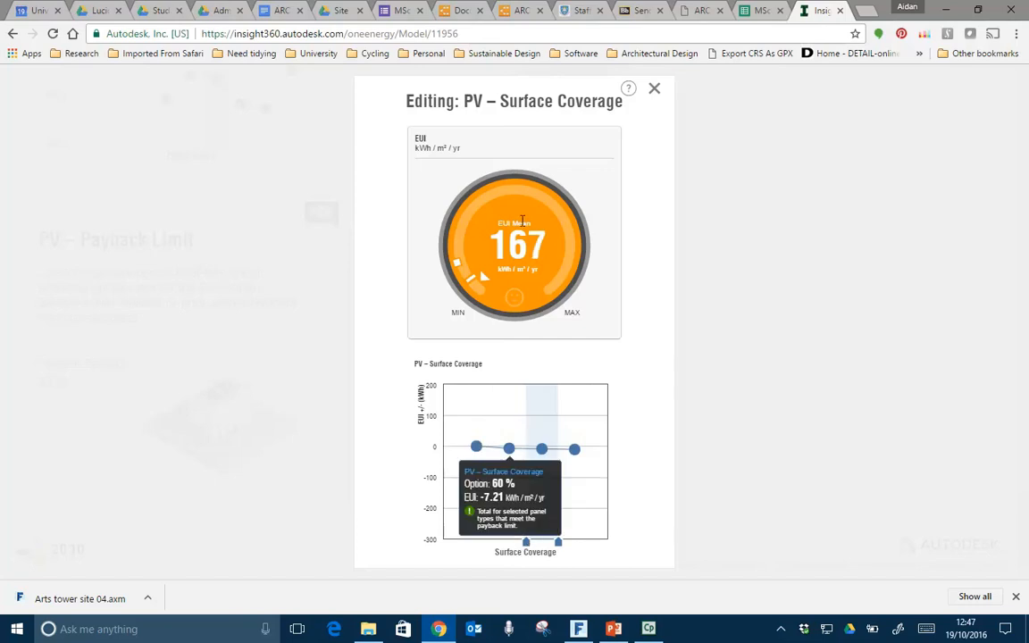
pyautogui.click(657, 90)
# Step: Review the settings of the factor tiles from Operating Schedule back up to the south-facing window factors
pyautogui.scroll(7, 536, 277)
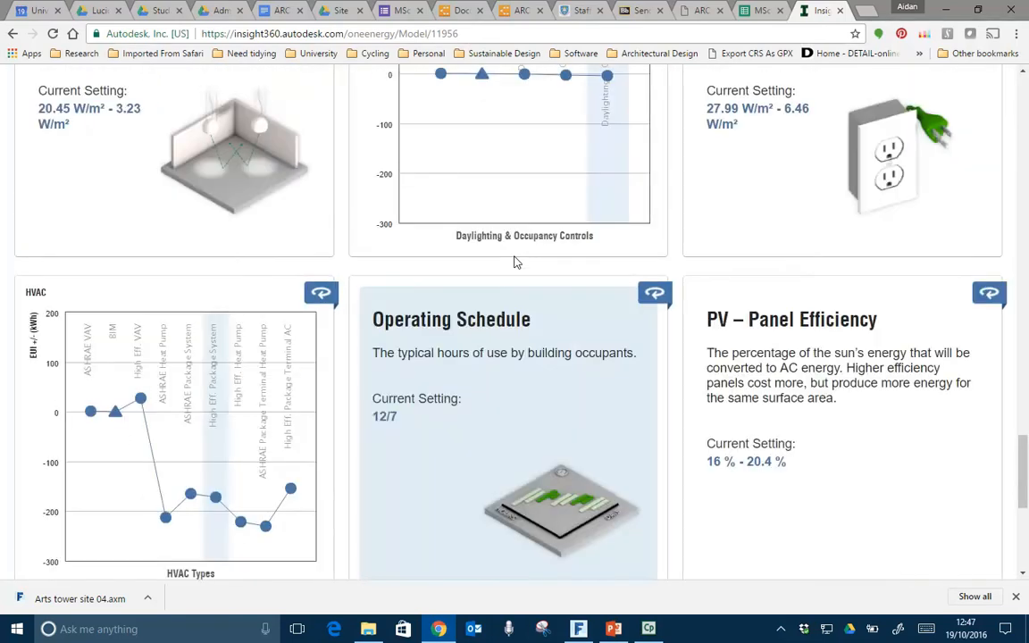
pyautogui.scroll(1, 515, 259)
pyautogui.scroll(-4, 516, 259)
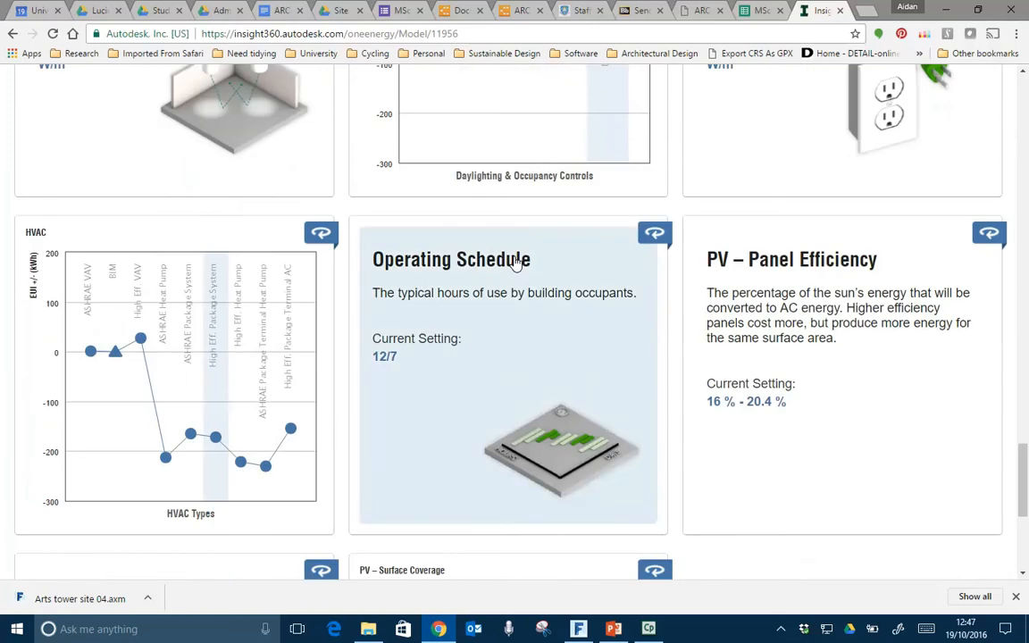
pyautogui.scroll(3, 519, 259)
pyautogui.scroll(4, 517, 261)
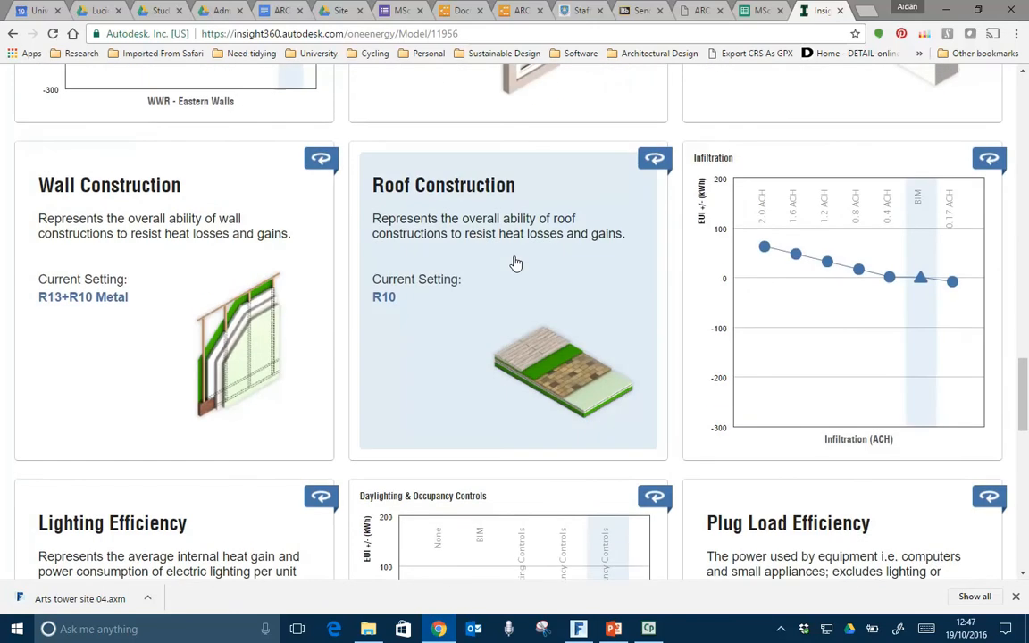
pyautogui.scroll(4, 515, 263)
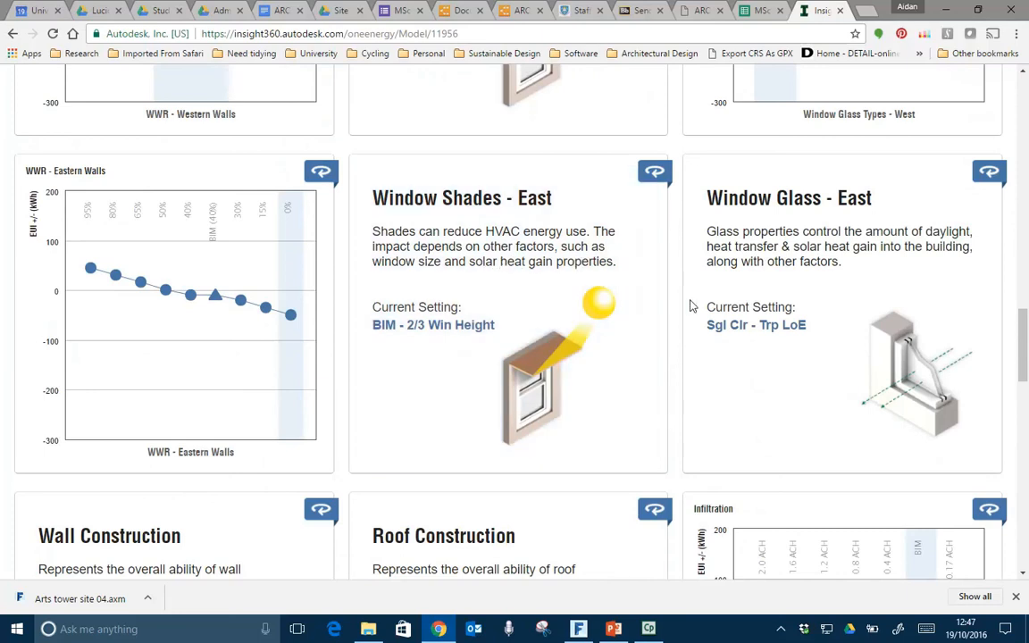
pyautogui.scroll(3, 776, 334)
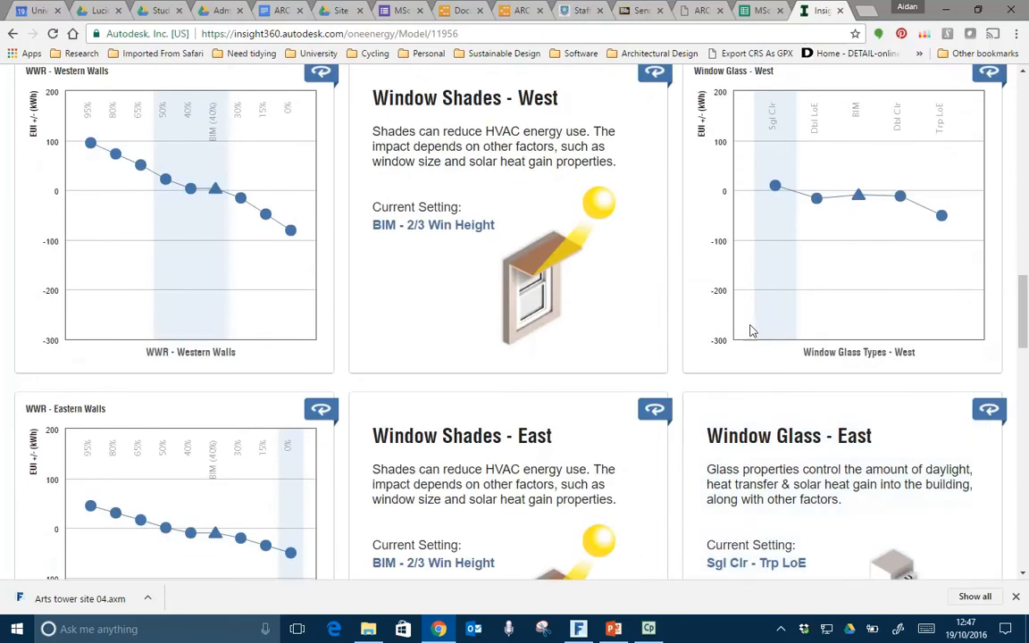
pyautogui.scroll(4, 775, 333)
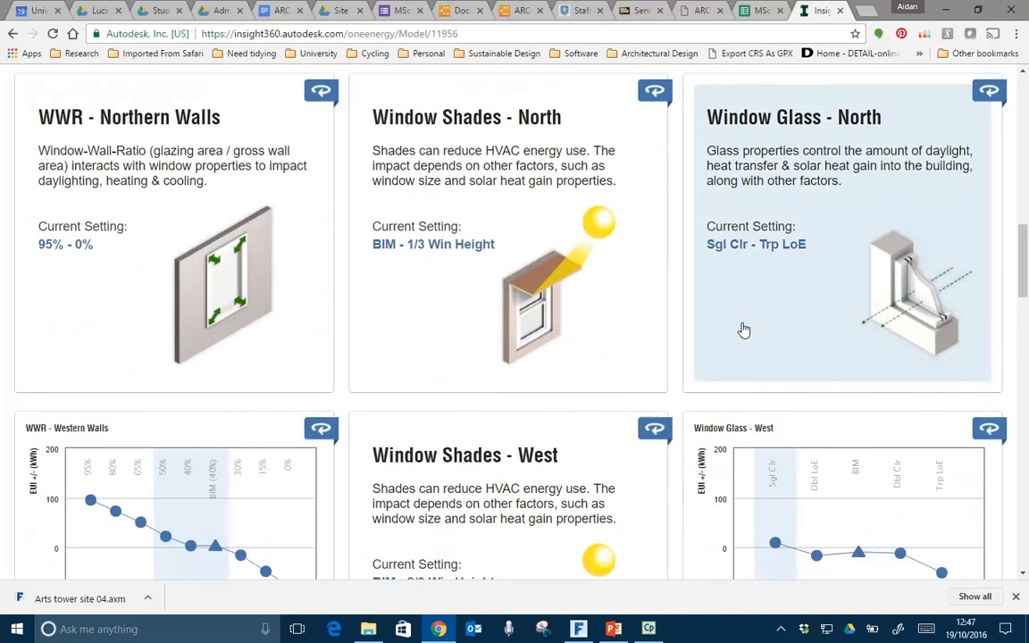
pyautogui.scroll(3, 747, 331)
pyautogui.scroll(1, 742, 330)
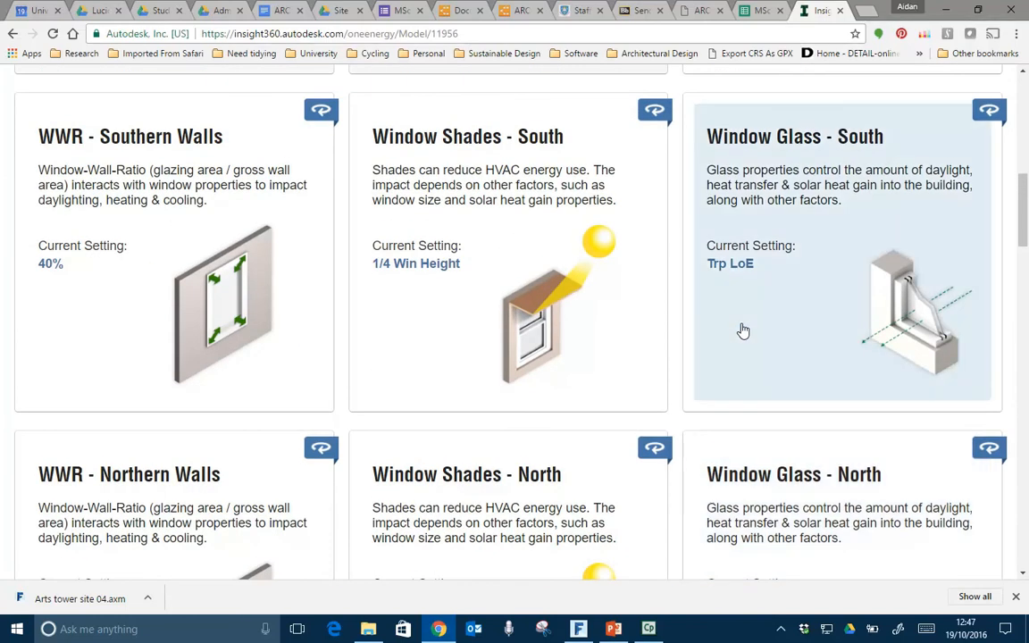
# Step: Open Window Glass - South for editing, inspect the energy impact of its Trp LoE option and close it unchanged
pyautogui.click(785, 297)
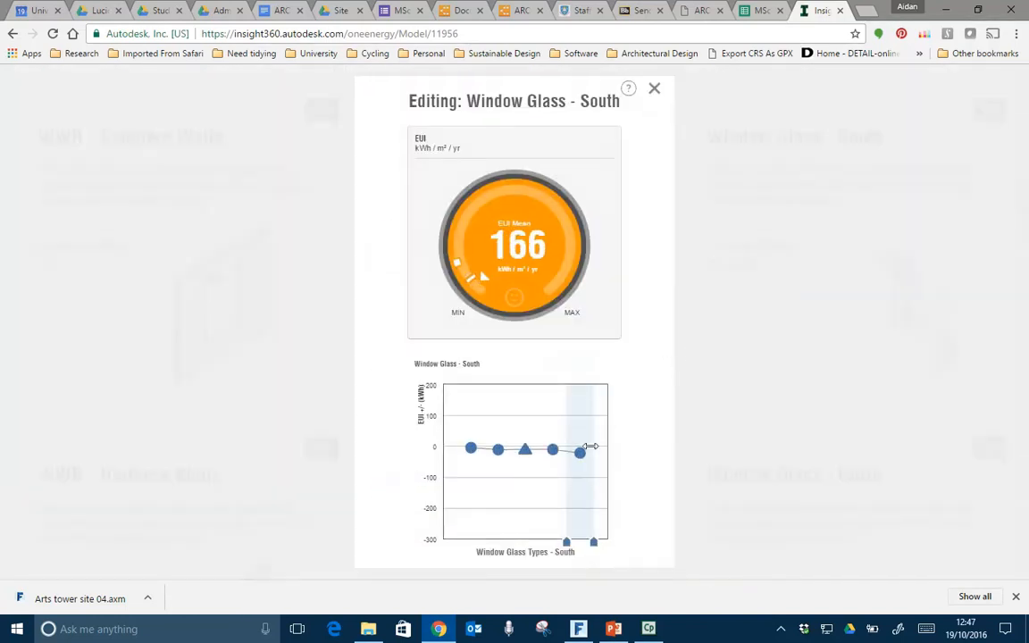
pyautogui.moveTo(577, 460)
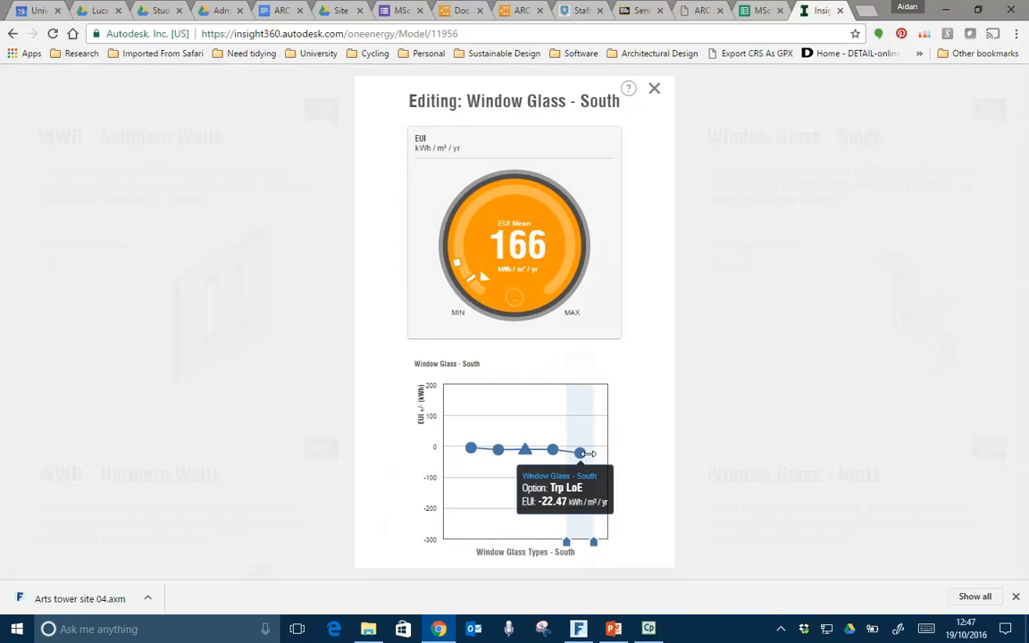
pyautogui.click(655, 89)
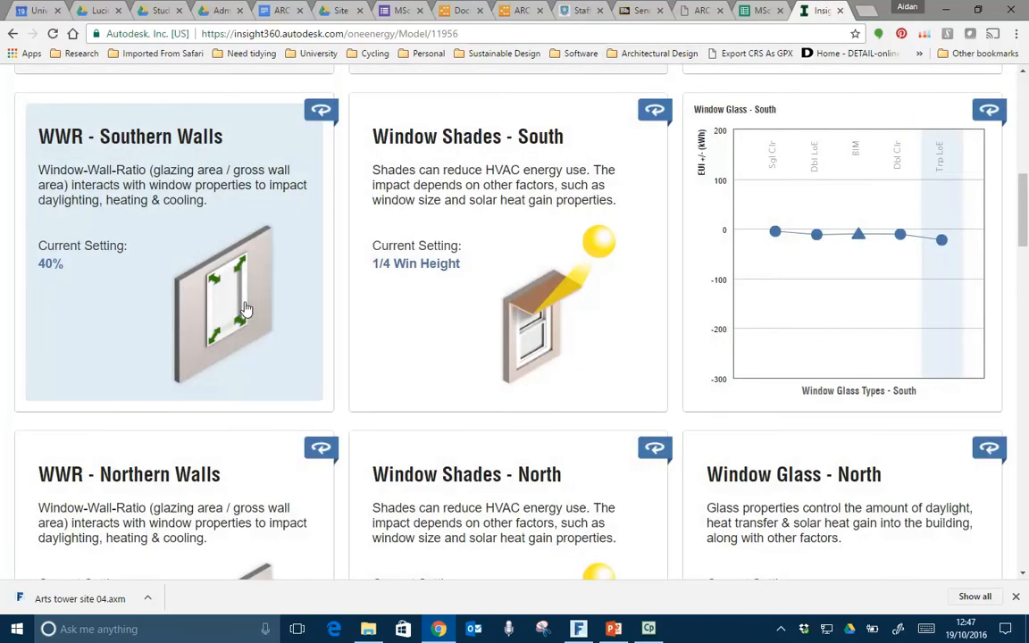
# Step: Open WWR - Southern Walls for editing, set its range to the 30% option alone and close it
pyautogui.click(188, 178)
pyautogui.moveTo(491, 457)
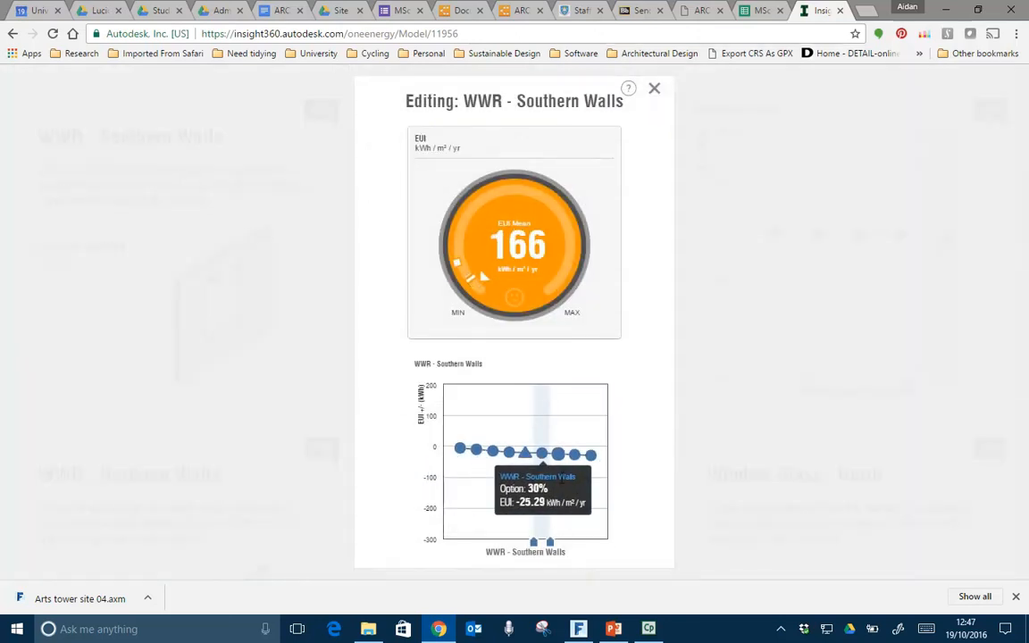
pyautogui.moveTo(552, 543)
pyautogui.mouseDown()
pyautogui.moveTo(568, 544)
pyautogui.moveTo(554, 546)
pyautogui.mouseUp()
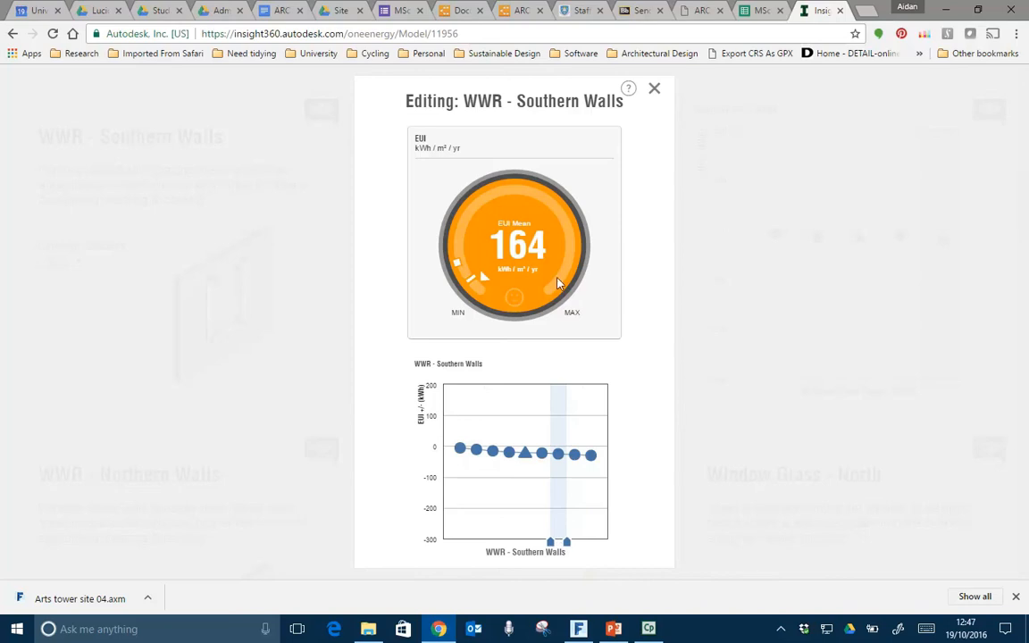
pyautogui.click(654, 89)
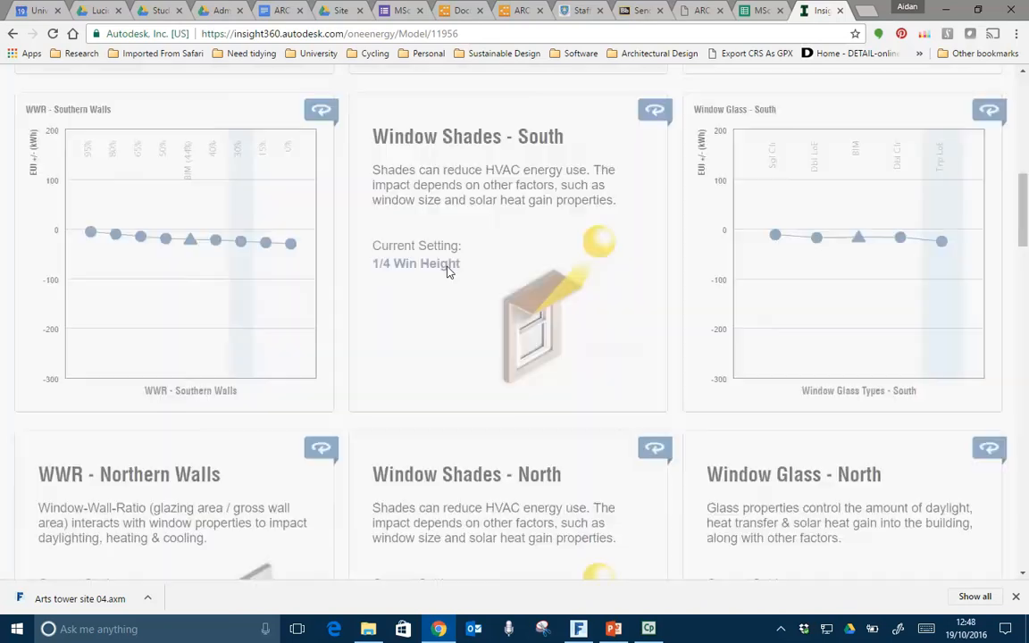
# Step: Set the Window Shades - South range to 1/2 Win Height alone and inspect its entry in the Model History chart
pyautogui.click(478, 312)
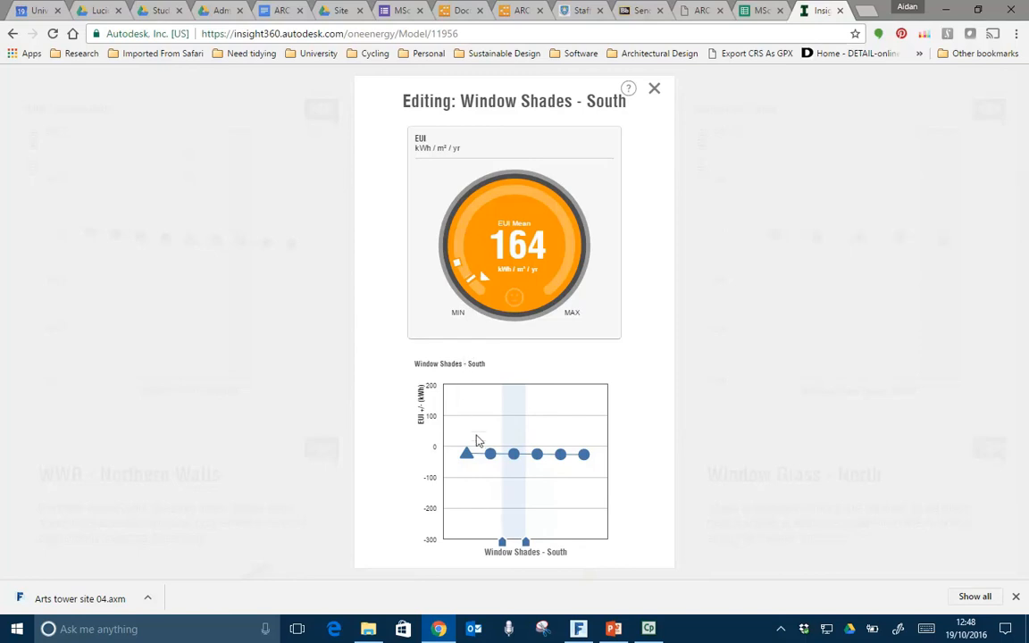
pyautogui.moveTo(527, 542); pyautogui.dragTo(576, 544)
pyautogui.moveTo(504, 544); pyautogui.dragTo(549, 545)
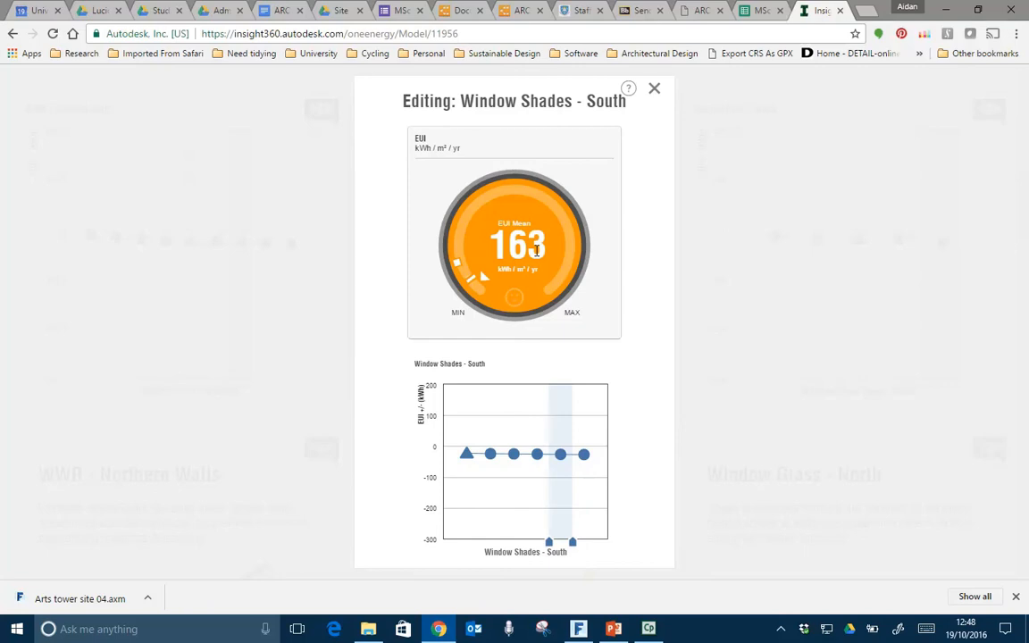
pyautogui.click(655, 92)
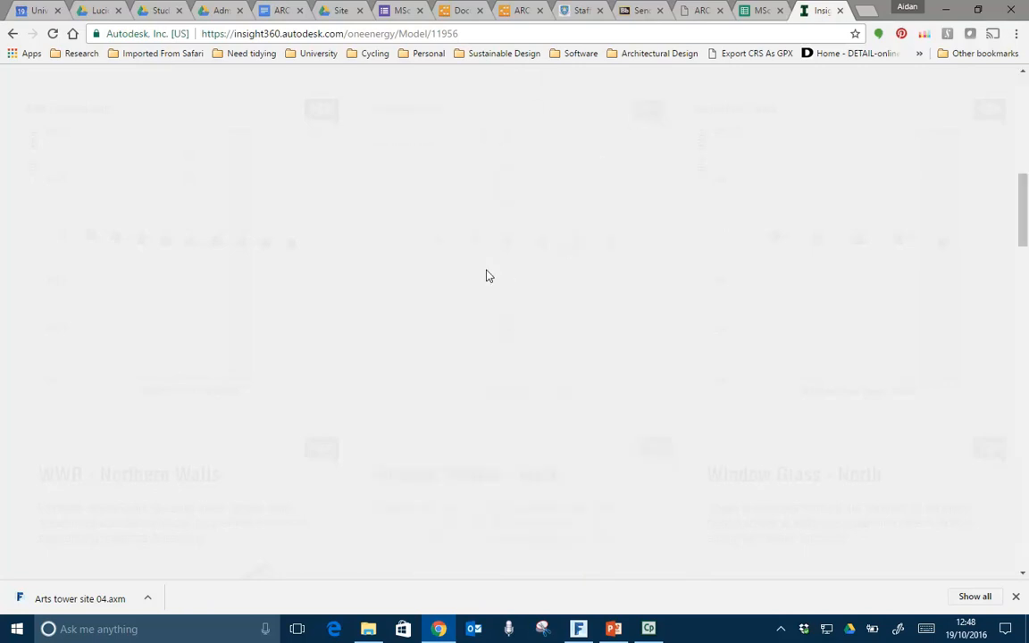
pyautogui.scroll(4, 488, 276)
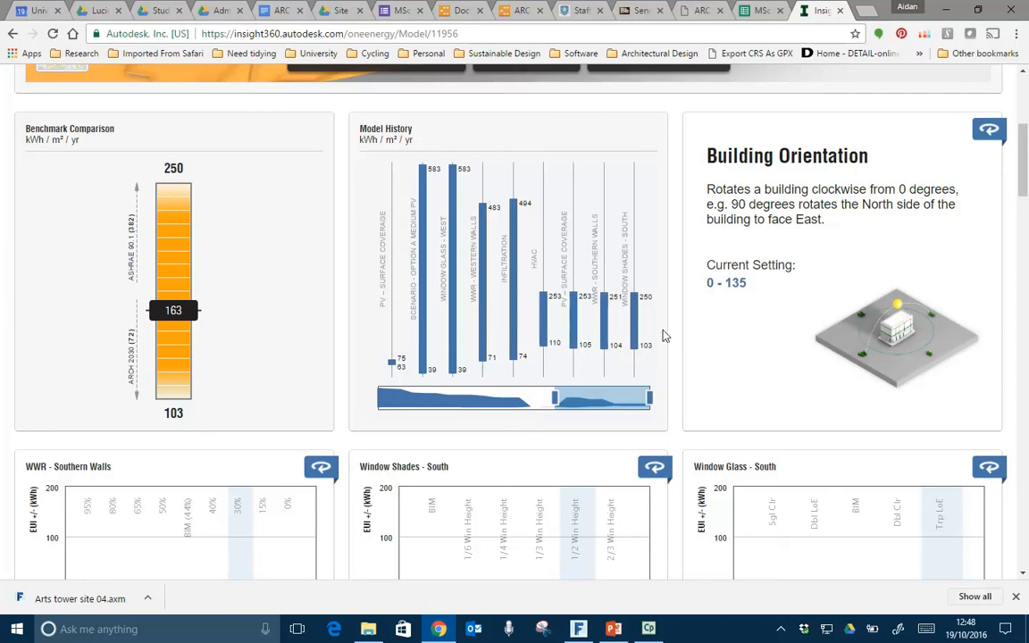
pyautogui.moveTo(636, 332)
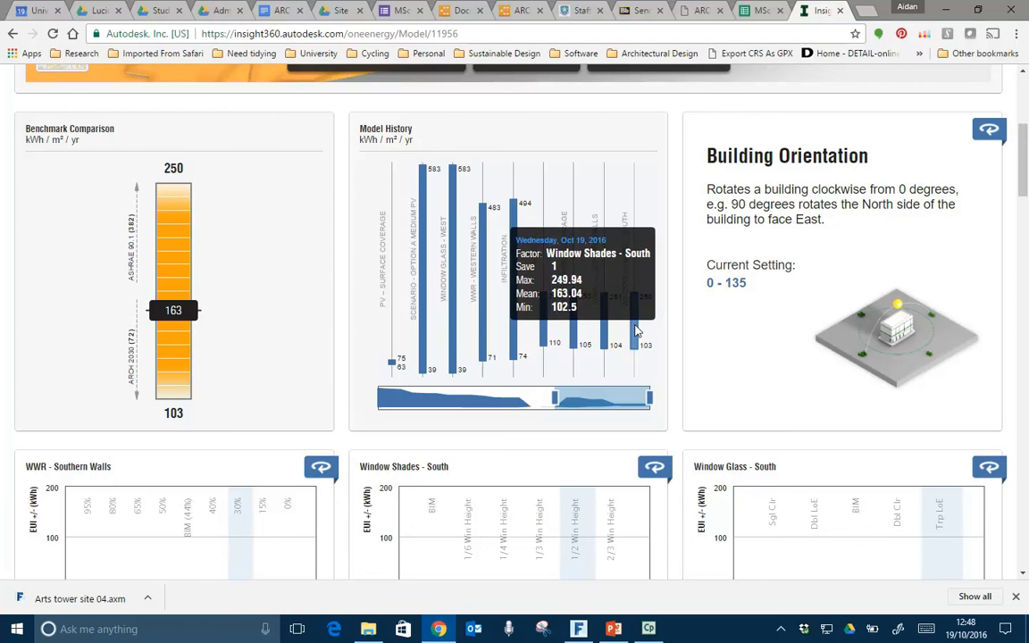
# Step: Open Wall Construction for editing, set its range to the 12.25-inch SIP option alone and close it
pyautogui.scroll(-5, 719, 377)
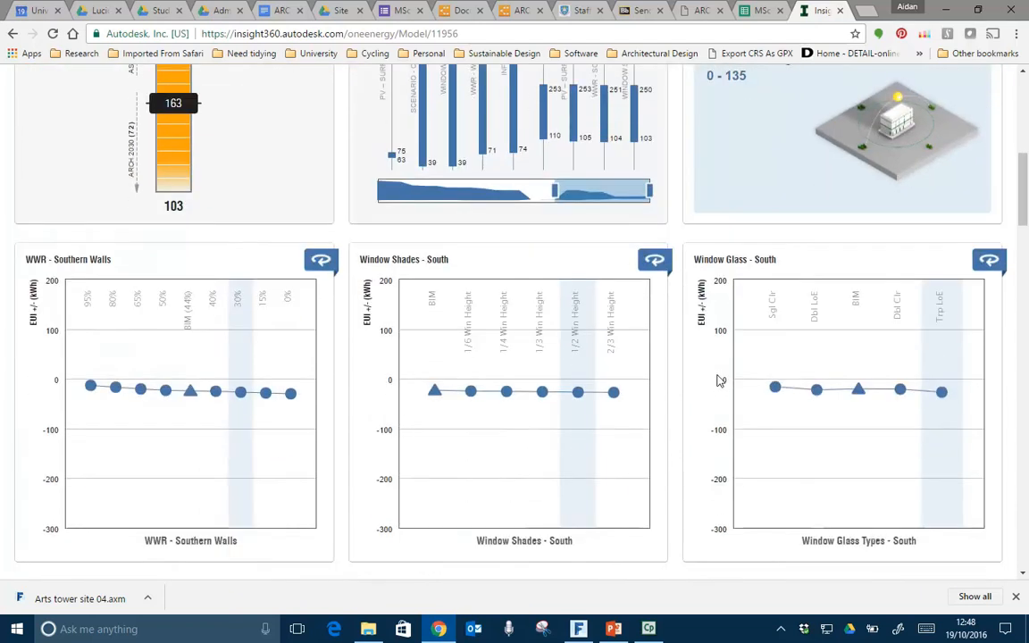
pyautogui.scroll(-4, 718, 381)
pyautogui.scroll(-3, 719, 382)
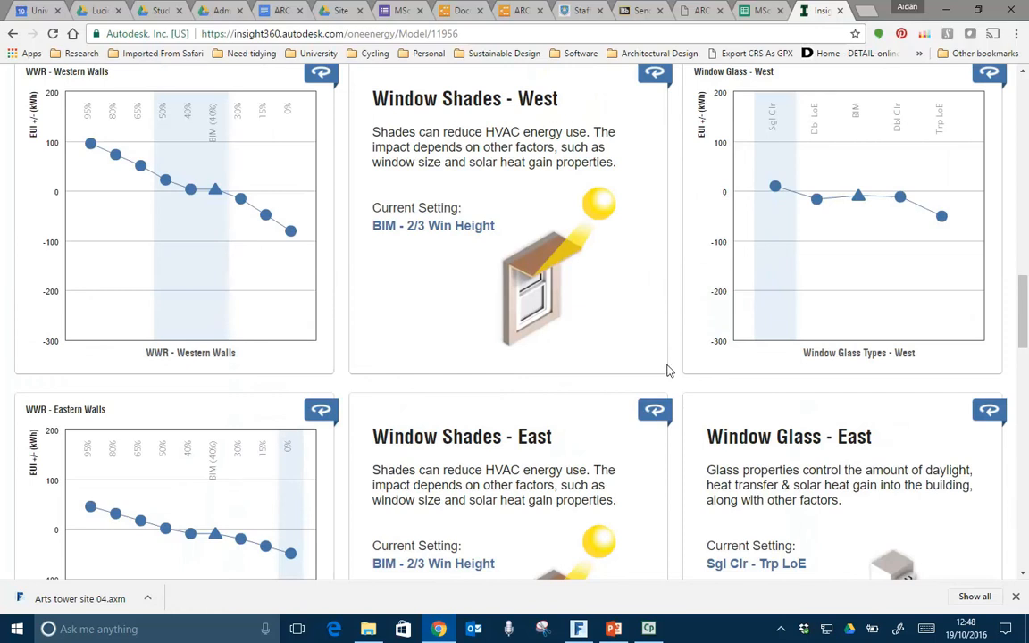
pyautogui.scroll(-2, 611, 319)
pyautogui.scroll(2, 611, 322)
pyautogui.scroll(-4, 610, 327)
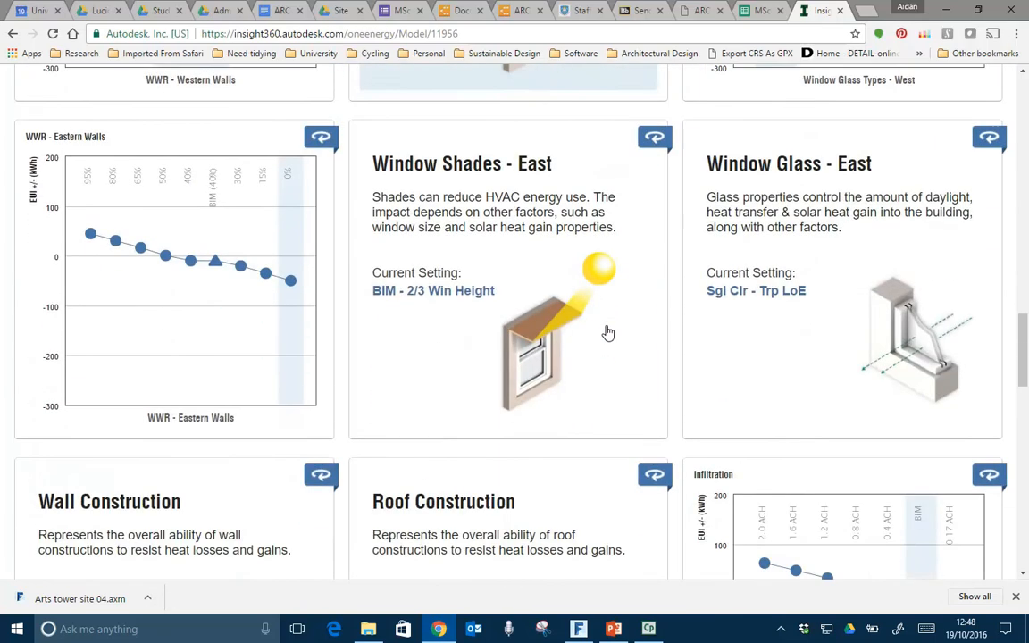
pyautogui.scroll(-1, 581, 335)
pyautogui.scroll(-2, 546, 347)
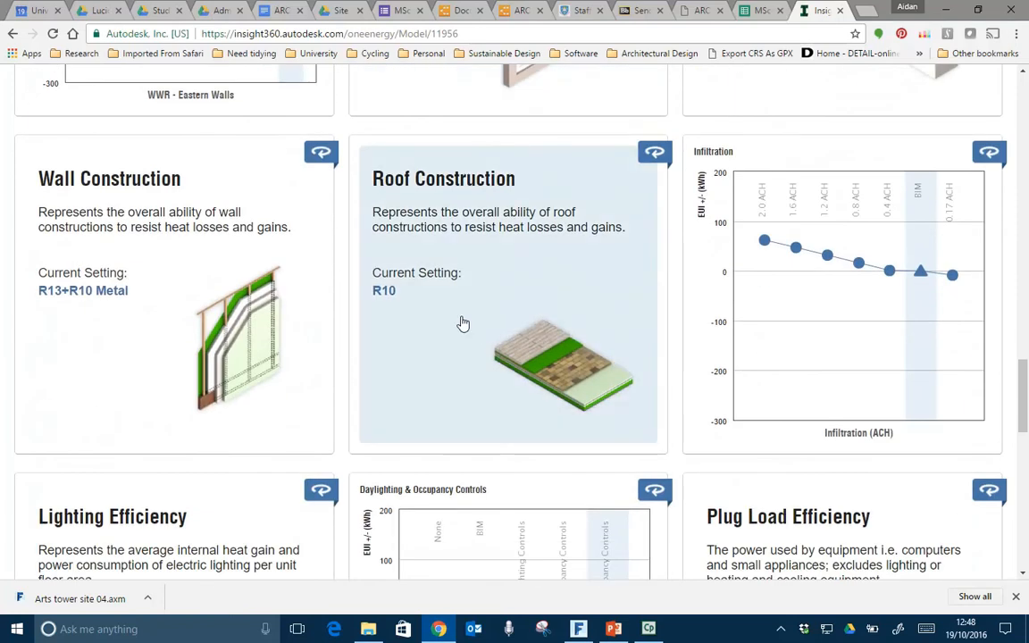
pyautogui.click(200, 367)
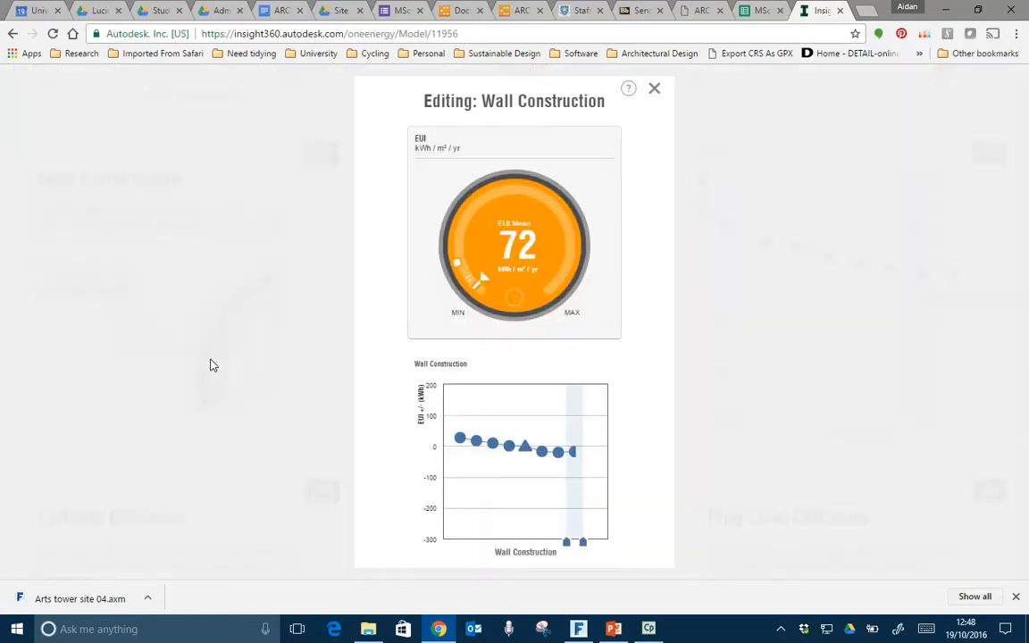
pyautogui.moveTo(584, 544)
pyautogui.mouseDown()
pyautogui.moveTo(600, 544)
pyautogui.moveTo(580, 544)
pyautogui.mouseUp()
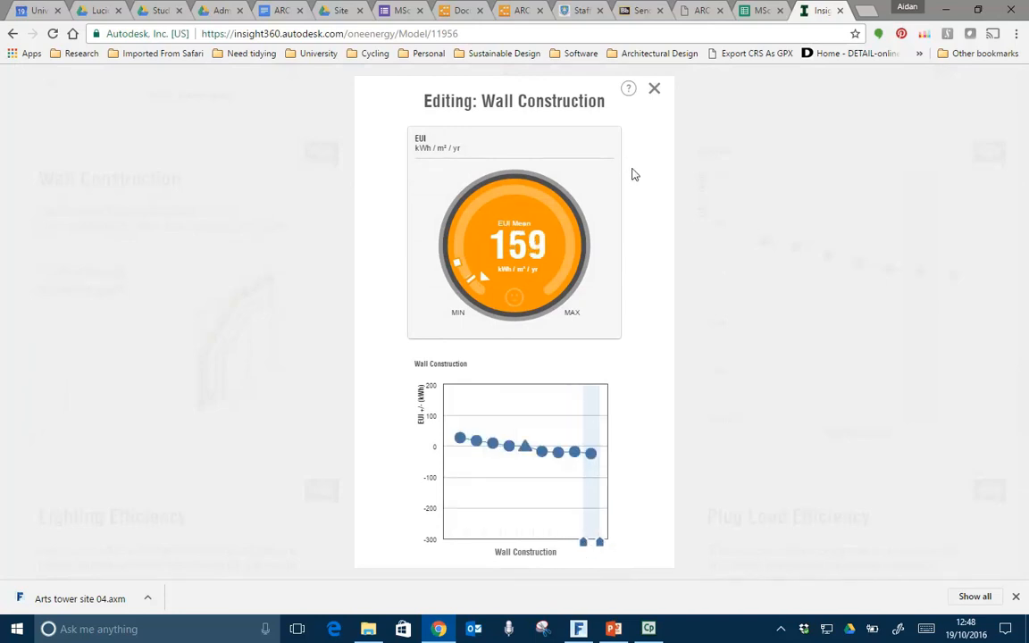
pyautogui.click(654, 87)
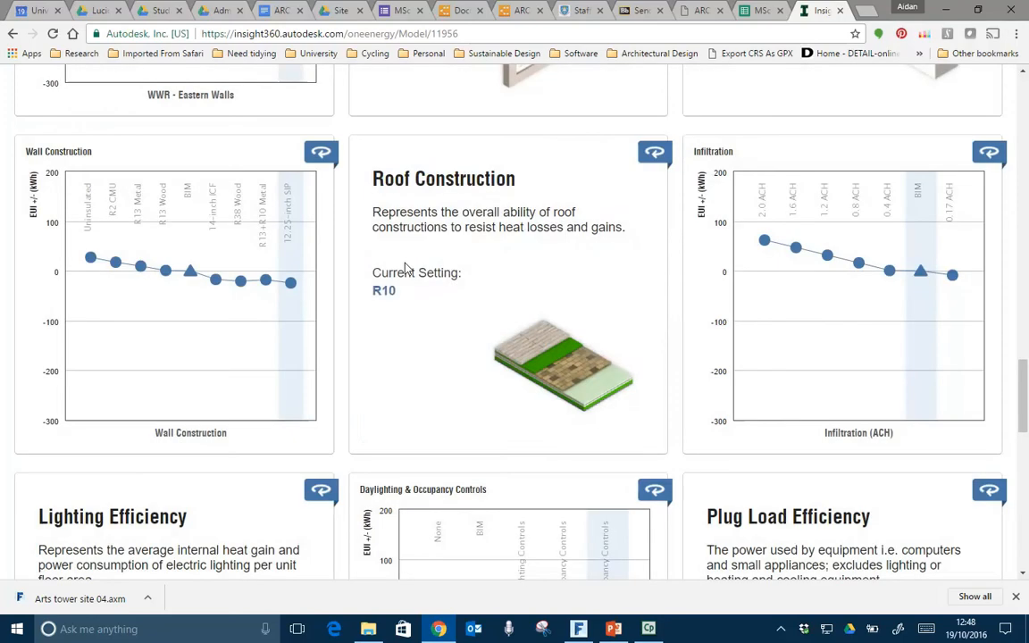
# Step: Set the Plug Load Efficiency range to the 6.46 W/m² option alone and close its editor
pyautogui.scroll(-3, 409, 265)
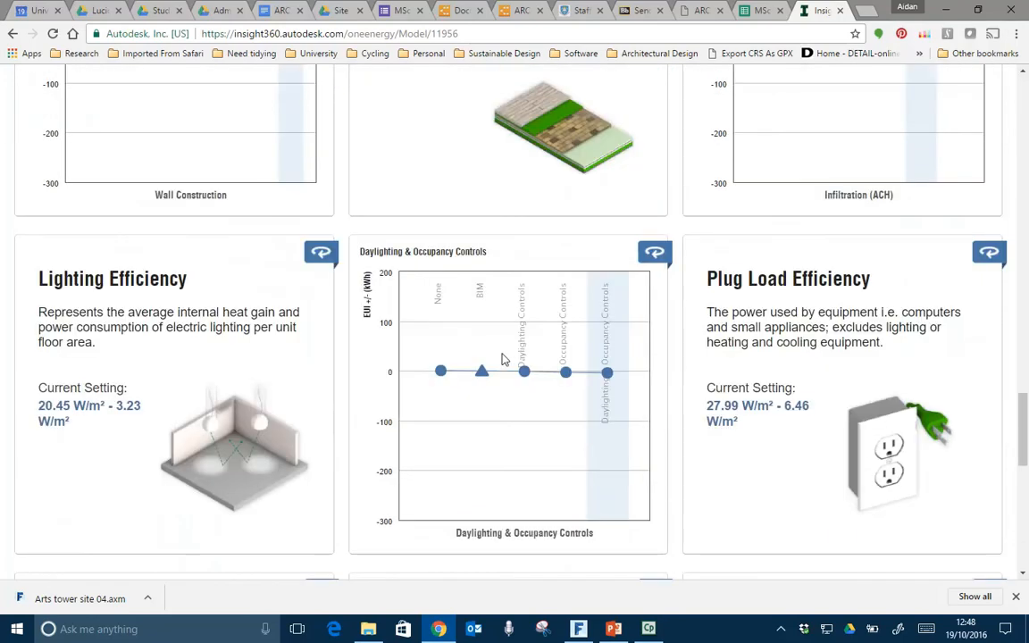
pyautogui.click(831, 452)
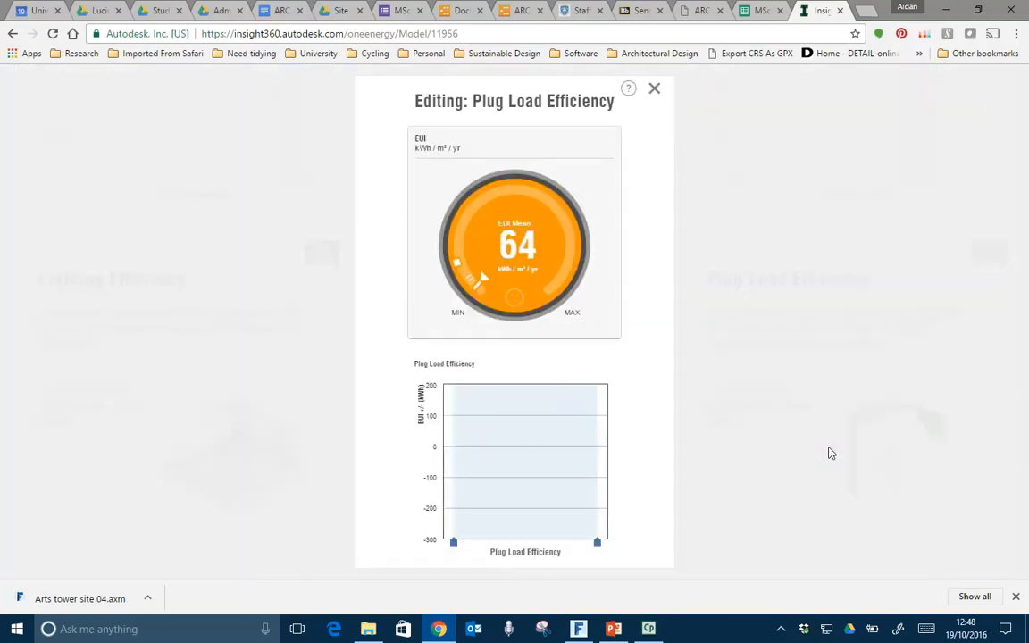
pyautogui.moveTo(454, 541); pyautogui.dragTo(576, 544)
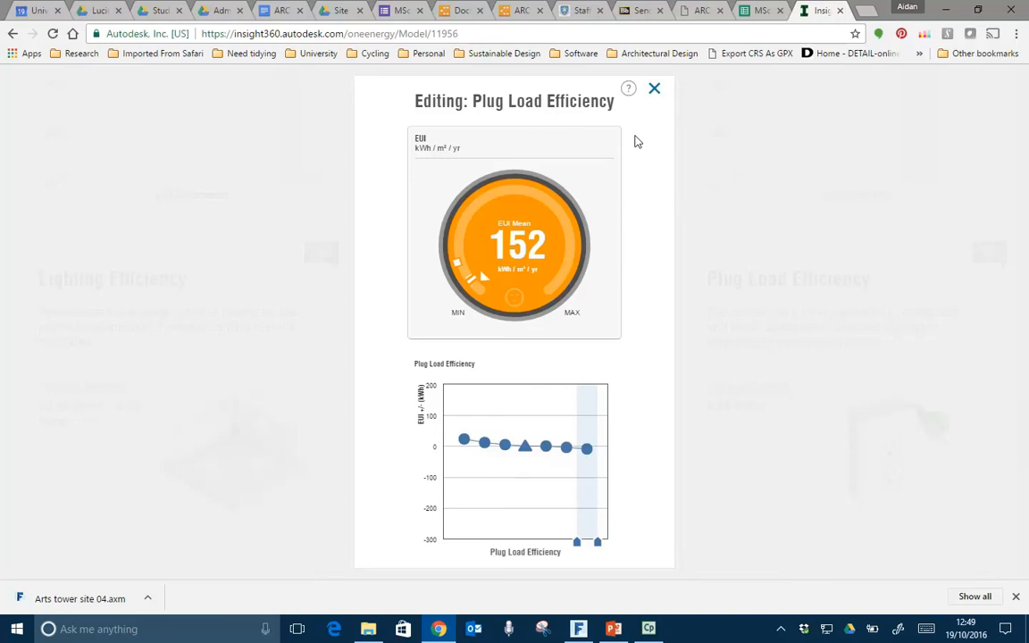
pyautogui.click(656, 89)
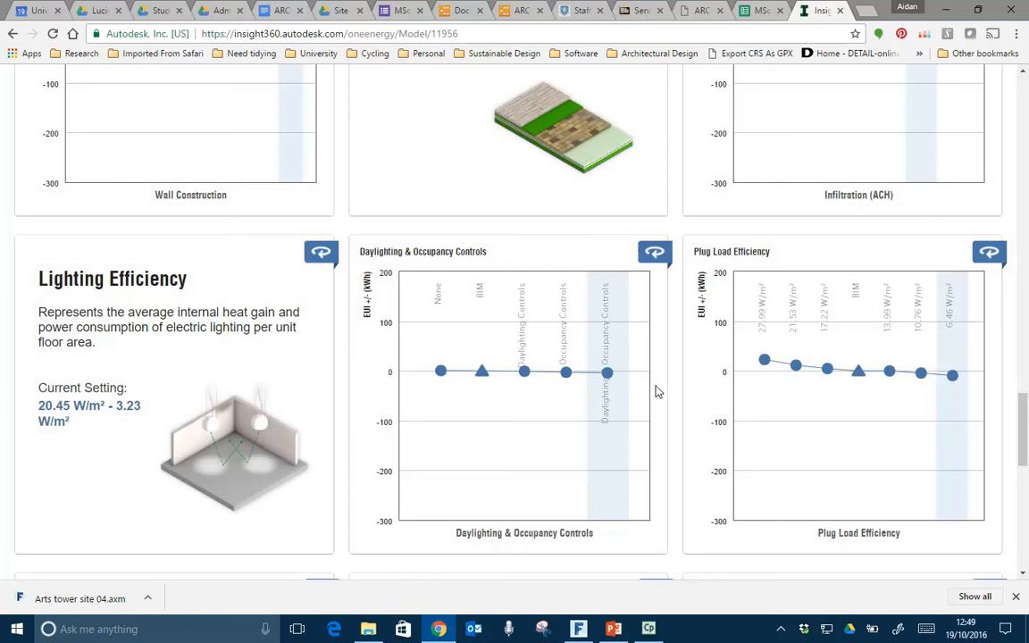
# Step: Review the Benchmark Comparison and Model History charts, and examine the proposed building mass within its surrounding site in Building Form
pyautogui.scroll(10, 659, 390)
pyautogui.scroll(3, 649, 395)
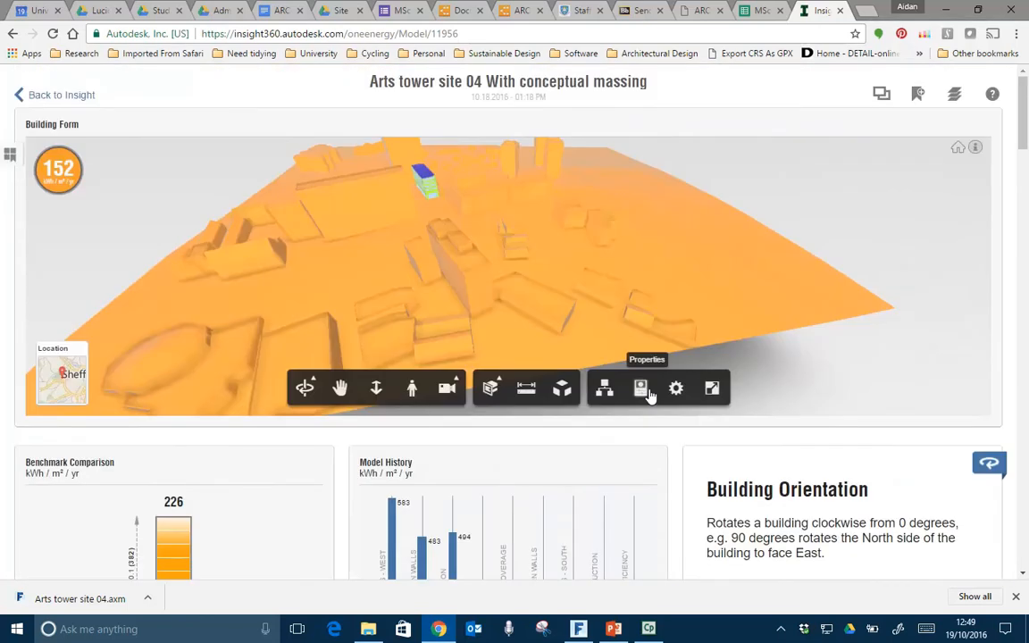
pyautogui.scroll(-3, 650, 396)
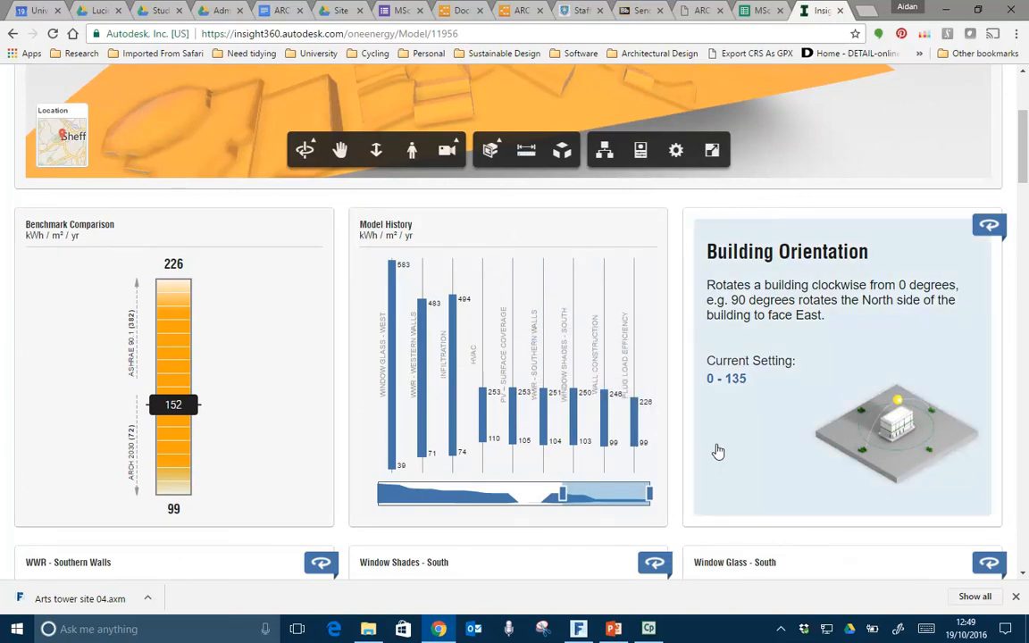
pyautogui.scroll(3, 720, 451)
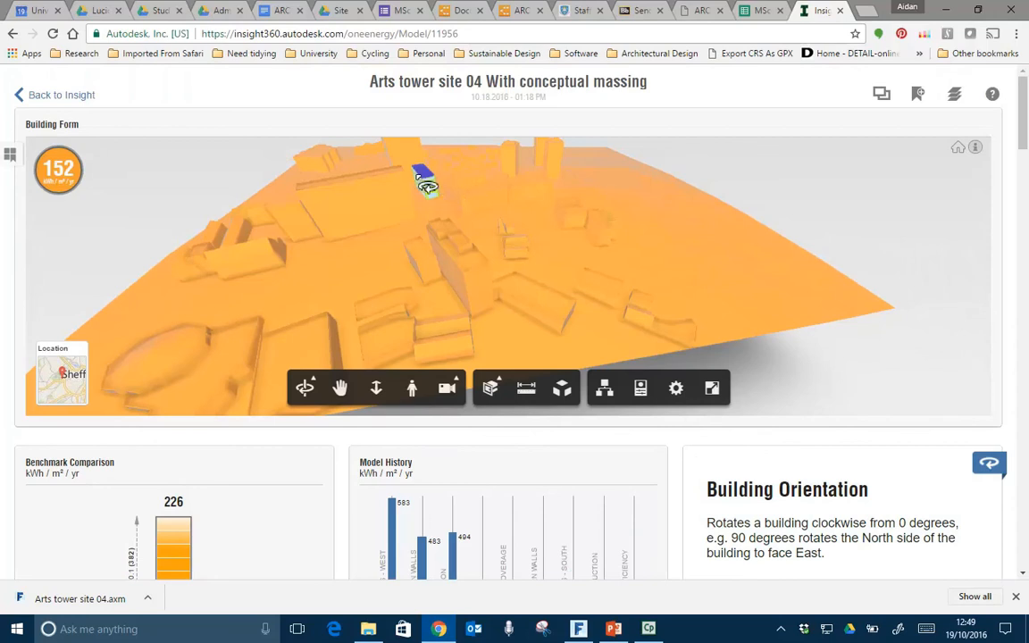
pyautogui.scroll(-4, 427, 187)
pyautogui.scroll(3, 429, 188)
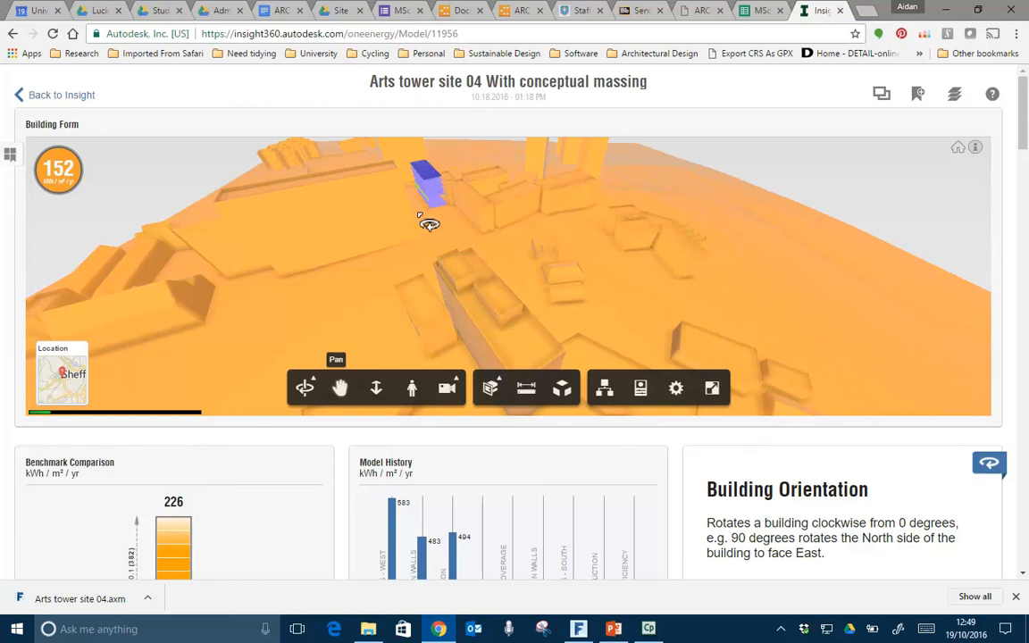
pyautogui.moveTo(441, 238); pyautogui.dragTo(483, 289)
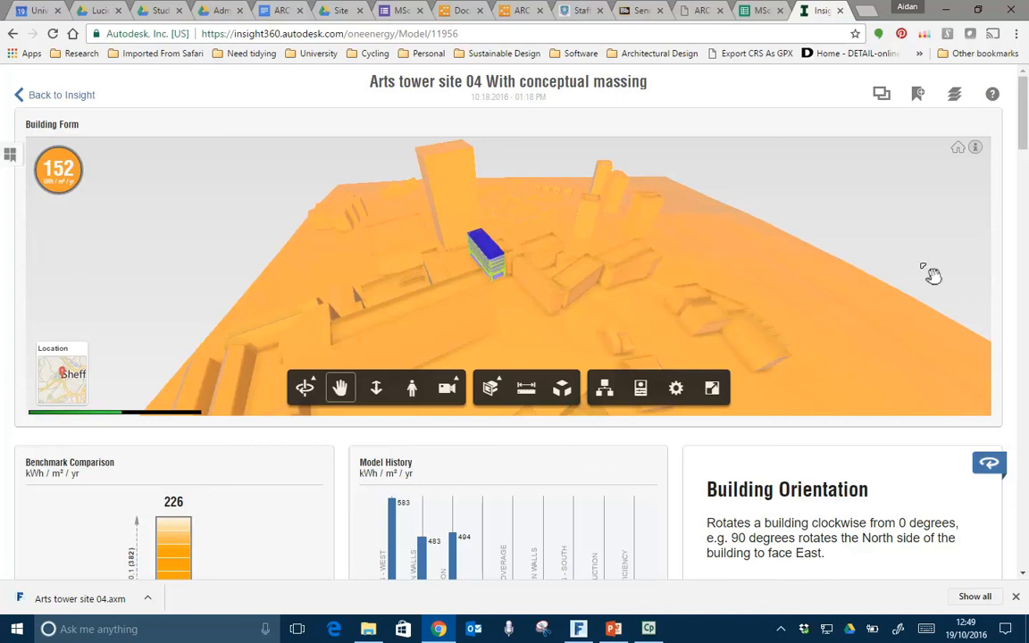
# Step: Review the selected options of the south-facing window factors and dismiss the calendar notification
pyautogui.moveTo(1022, 134); pyautogui.dragTo(1024, 224)
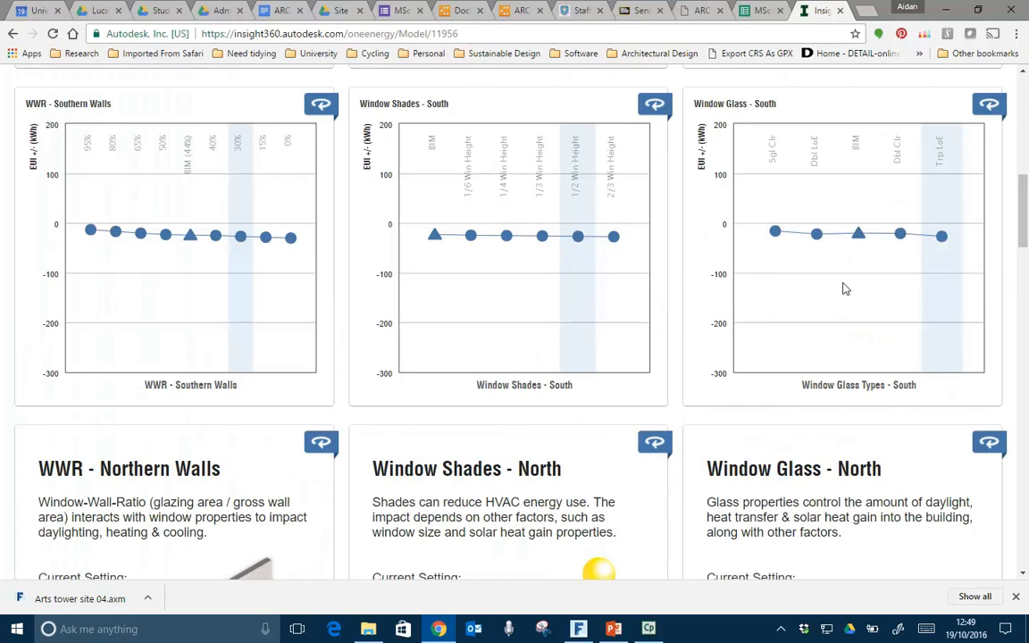
pyautogui.moveTo(238, 197)
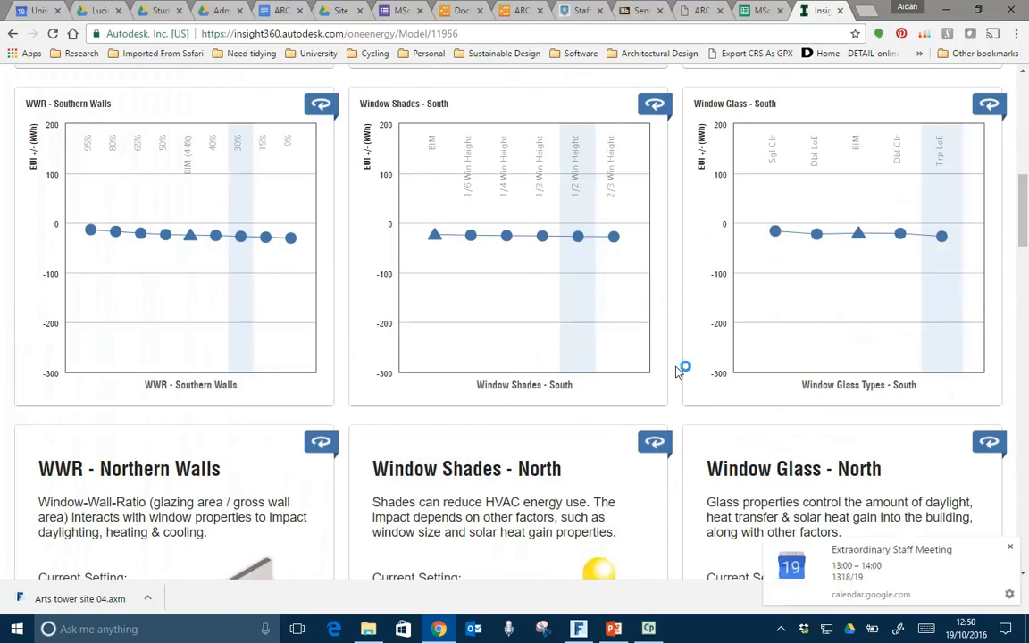
pyautogui.click(1010, 547)
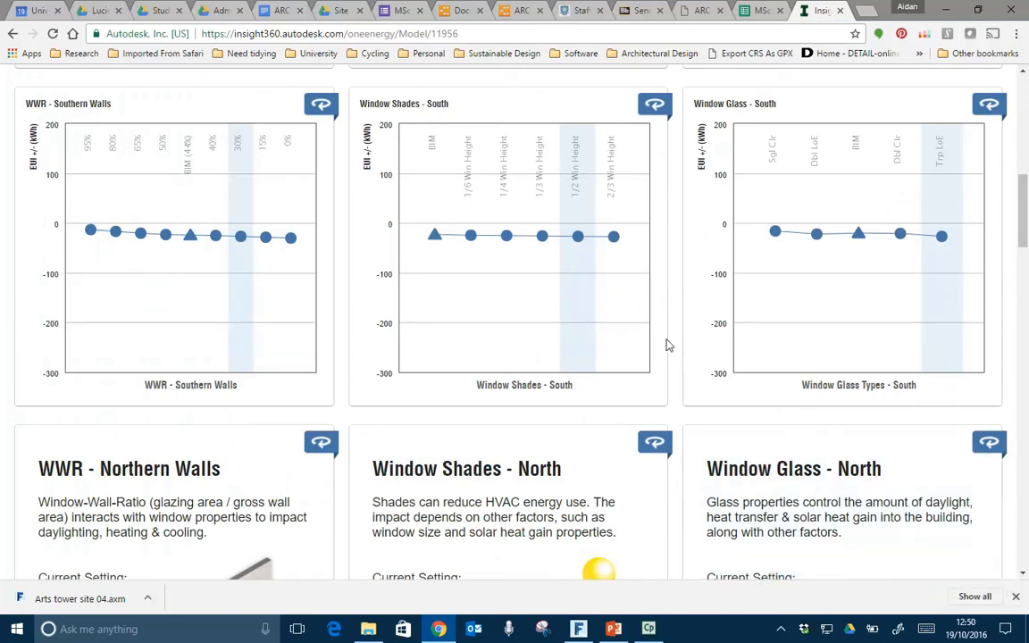
pyautogui.scroll(8, 697, 372)
pyautogui.scroll(2, 649, 310)
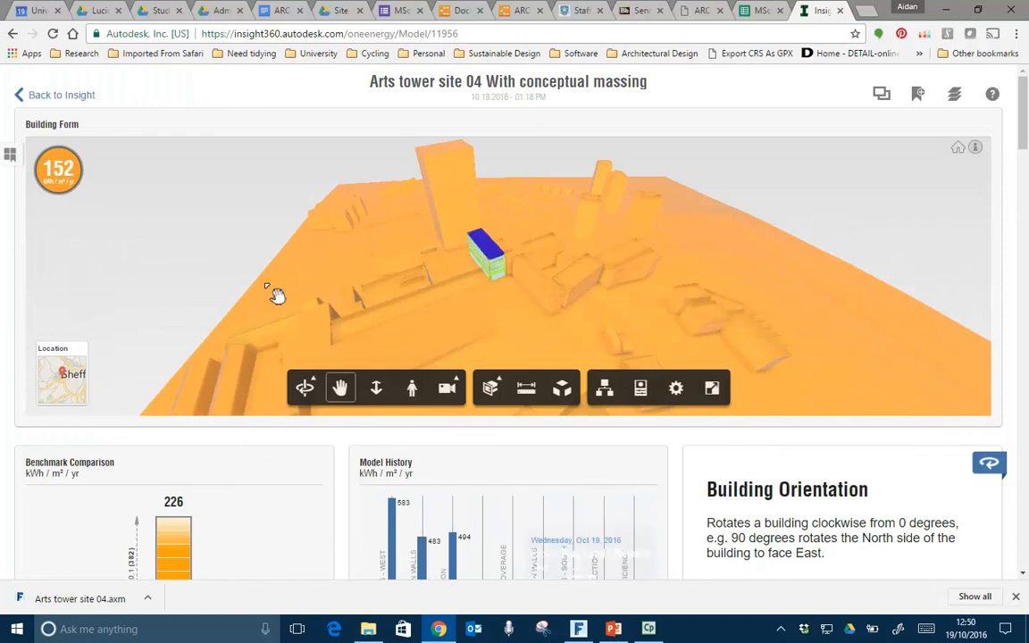
# Step: Return to the Insights overview, apply the Option A Medium PV scenario to the model comparison and inspect the models' energy ranges
pyautogui.click(63, 100)
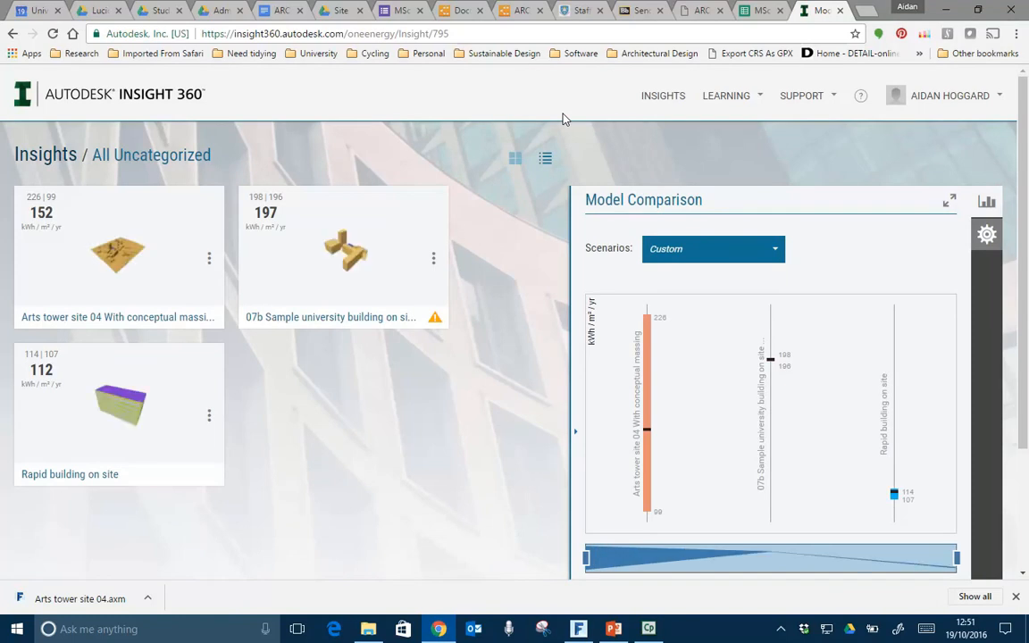
pyautogui.click(777, 253)
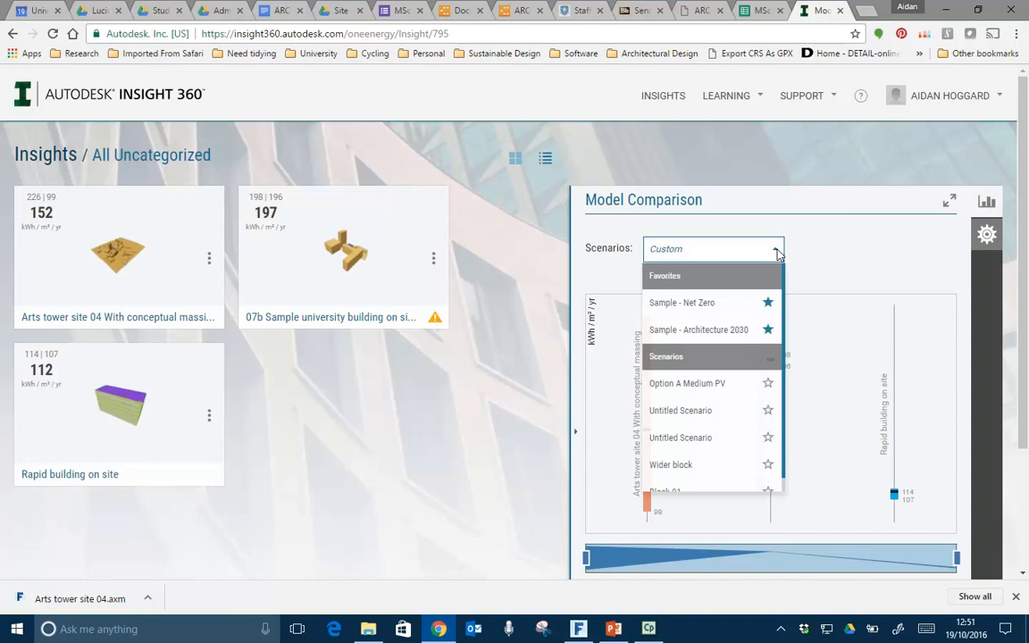
pyautogui.click(703, 389)
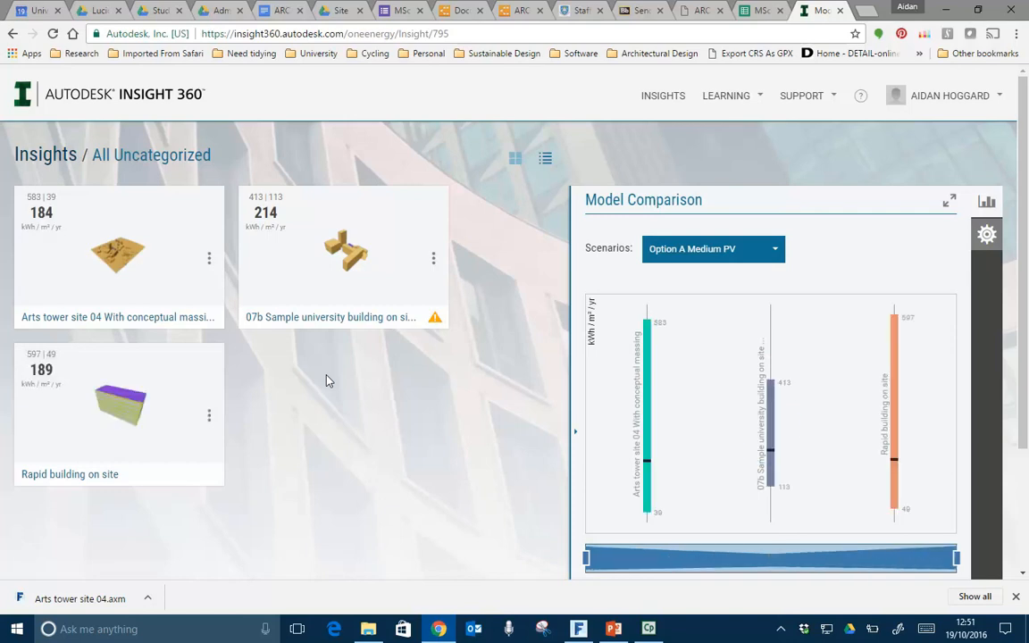
pyautogui.moveTo(770, 443)
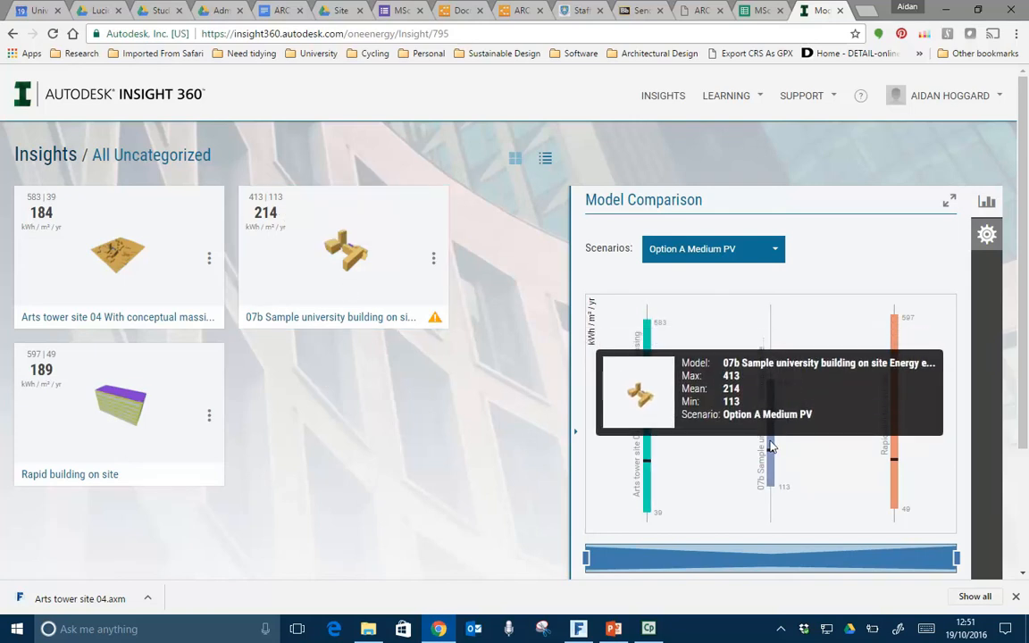
pyautogui.moveTo(648, 415)
# Step: Switch the model comparison to the Sample - Architecture 2030 scenario and open the Arts tower site 04 With conceptual massing model
pyautogui.click(777, 251)
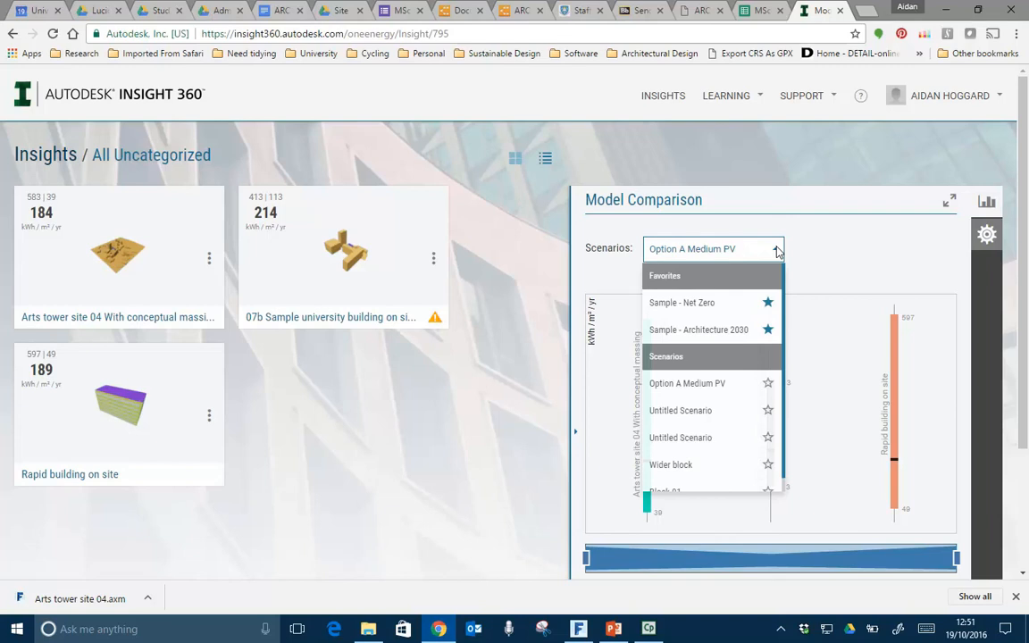
pyautogui.click(696, 331)
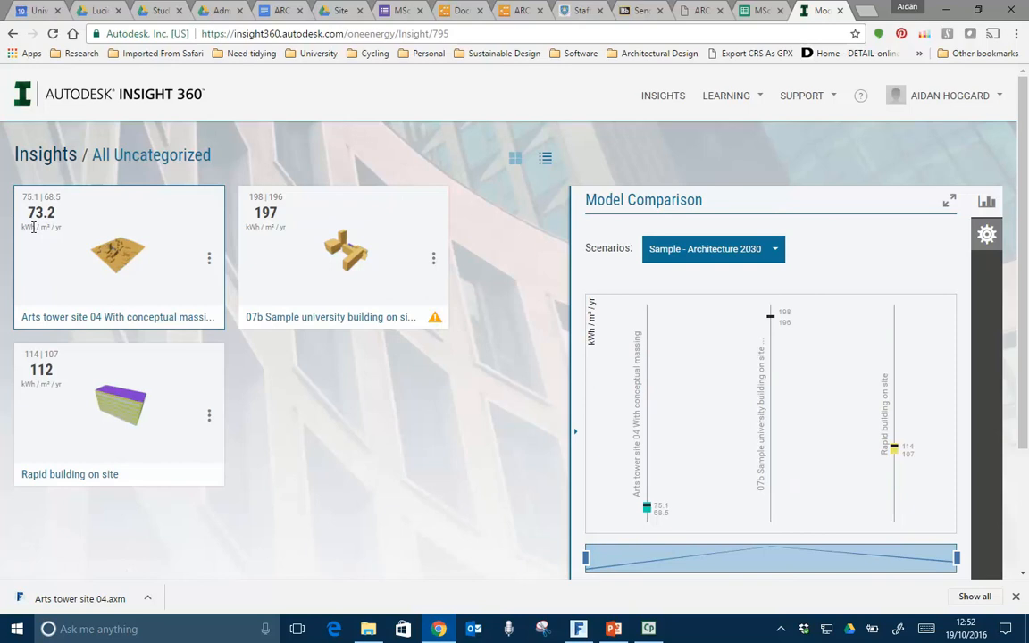
pyautogui.click(132, 223)
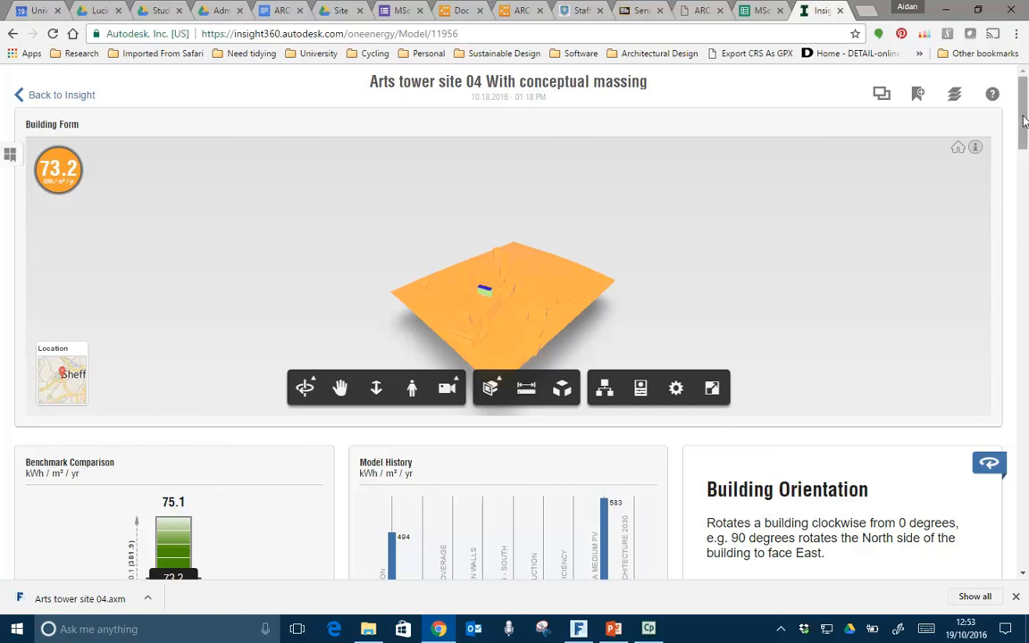
# Step: Review the window, wall and roof factor settings under the scenario, inspect the BIM option of Infiltration and close its editor unchanged
pyautogui.moveTo(1025, 121); pyautogui.dragTo(1013, 293)
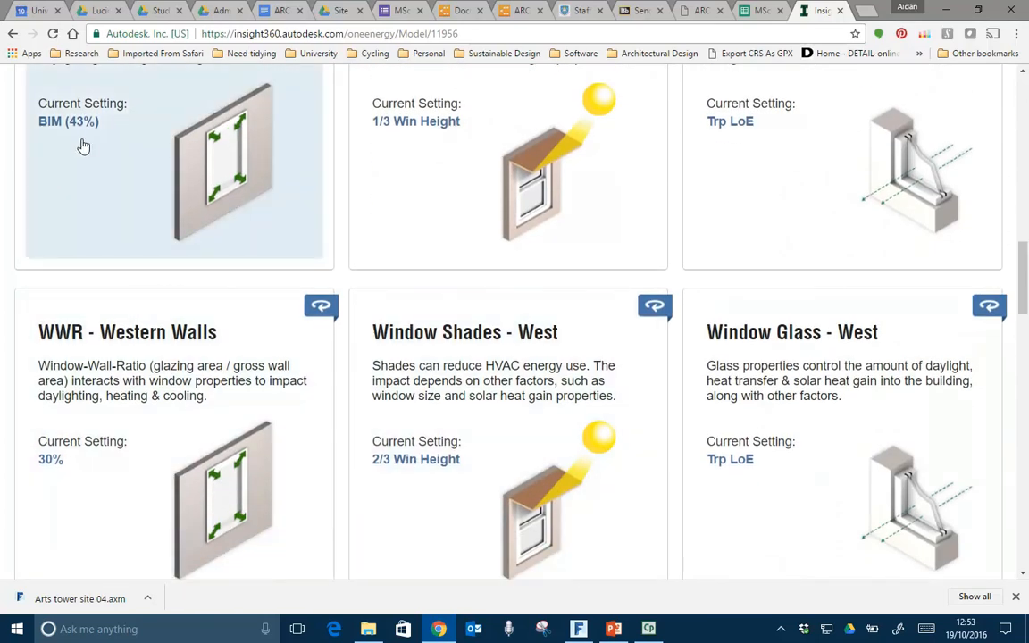
pyautogui.scroll(-5, 723, 448)
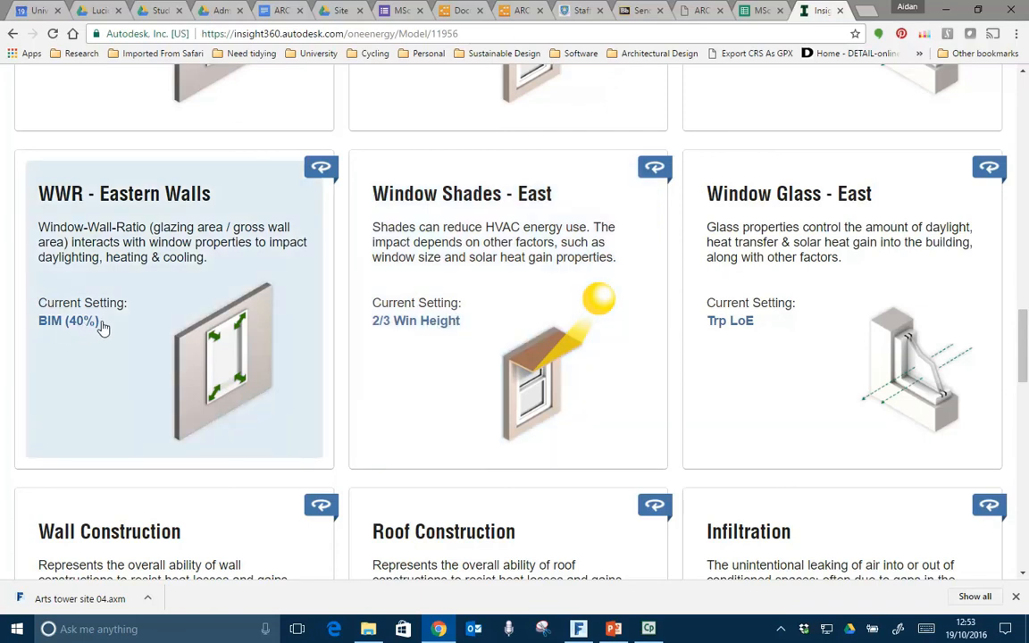
pyautogui.scroll(-3, 98, 326)
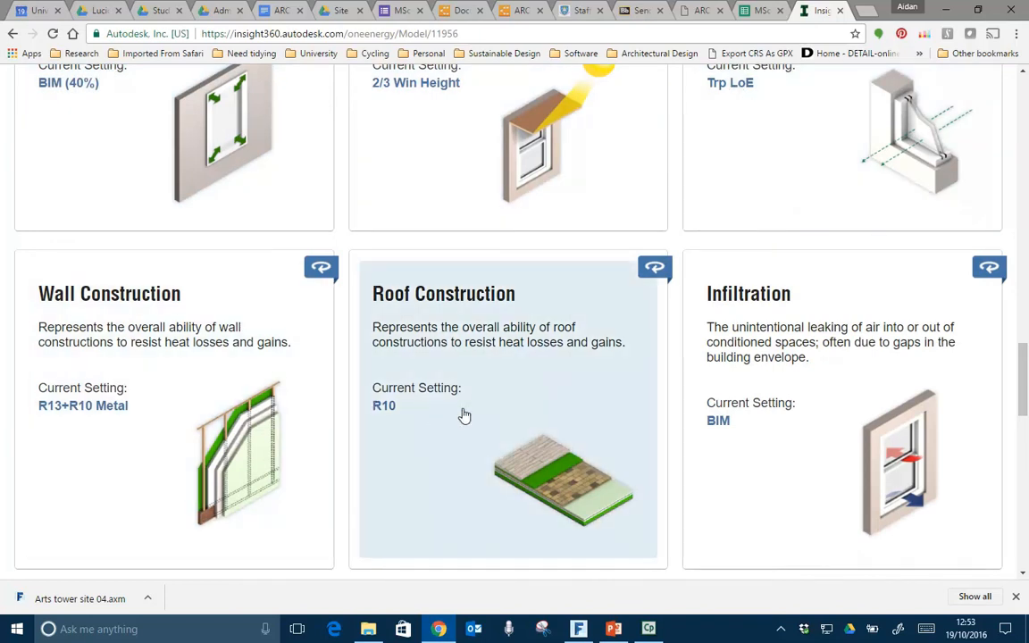
pyautogui.scroll(-3, 459, 416)
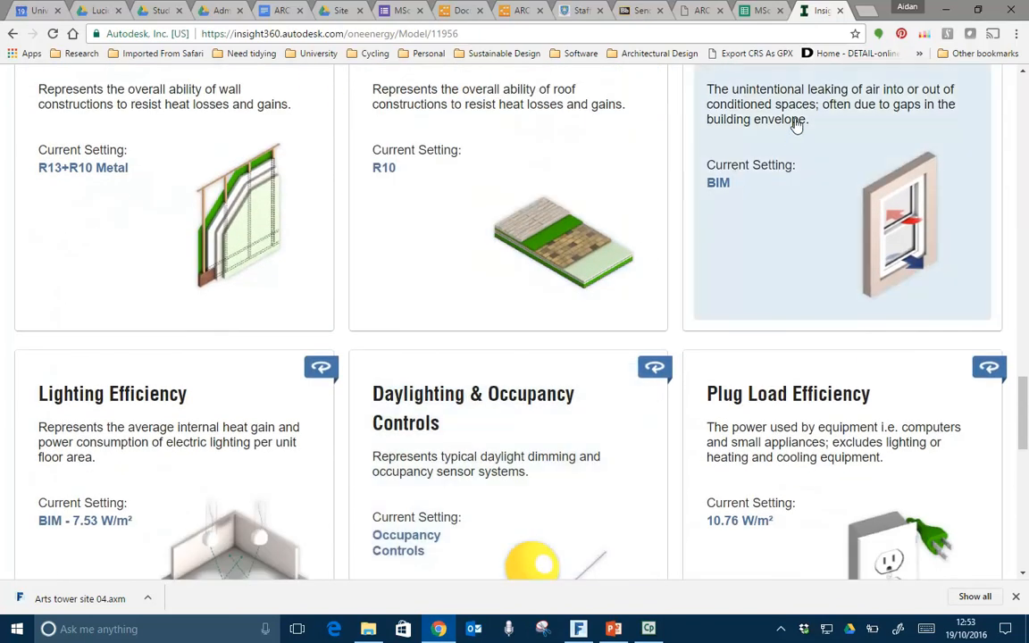
pyautogui.click(793, 123)
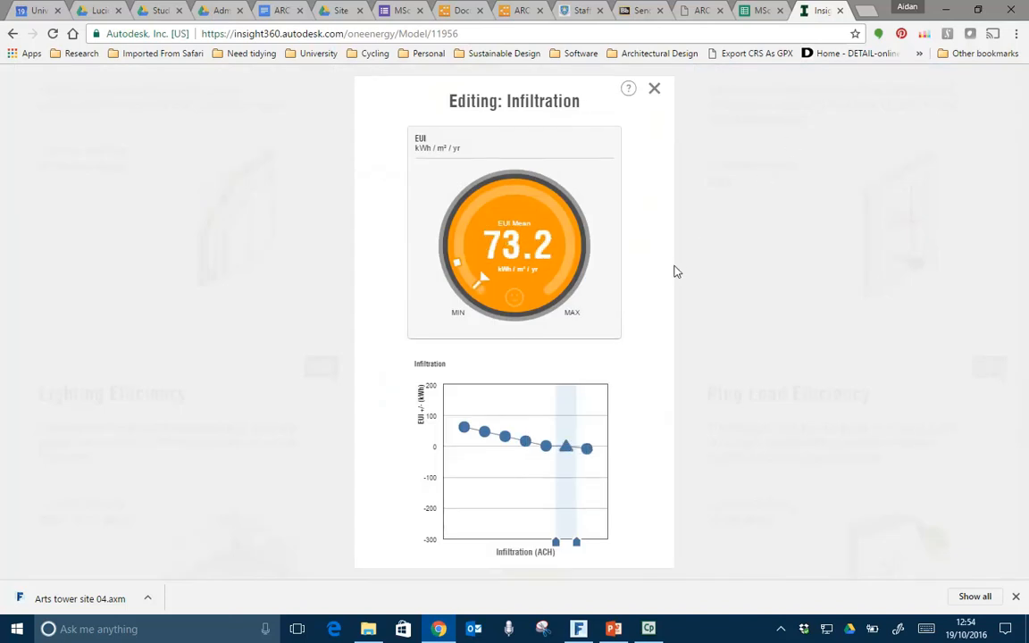
pyautogui.moveTo(573, 472)
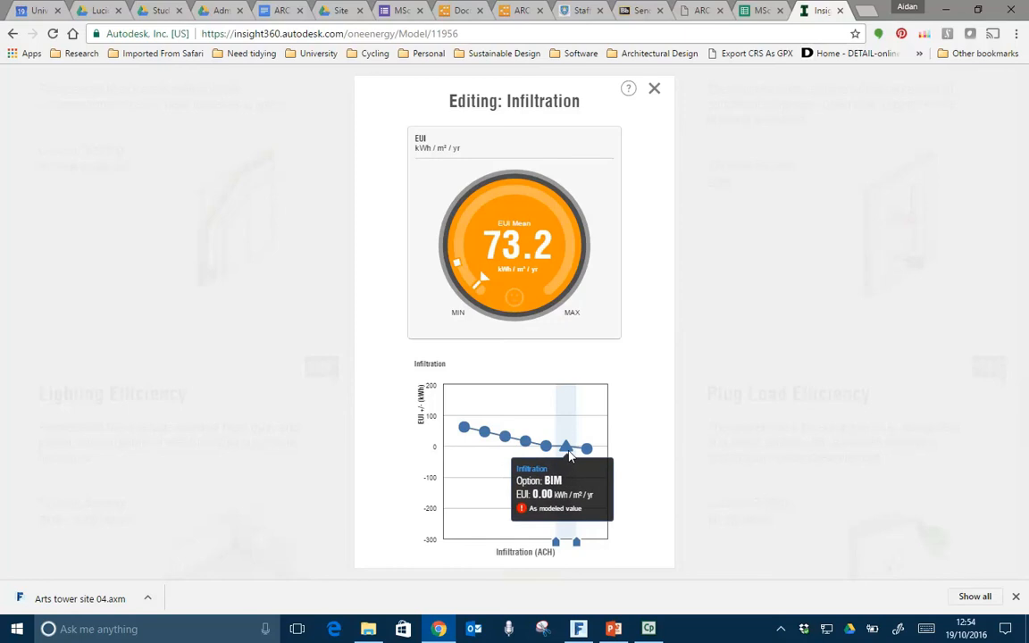
pyautogui.click(655, 87)
# Step: Review the current settings of the lighting, daylighting, plug load, HVAC, operating schedule and PV panel efficiency factors
pyautogui.scroll(-3, 561, 343)
pyautogui.scroll(-1, 563, 344)
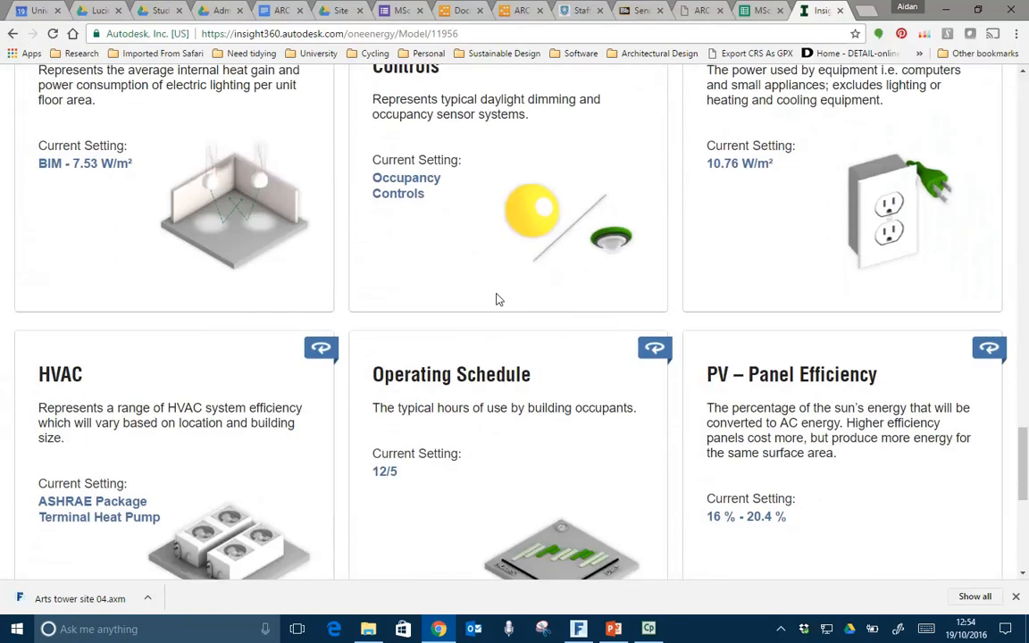
pyautogui.scroll(1, 458, 229)
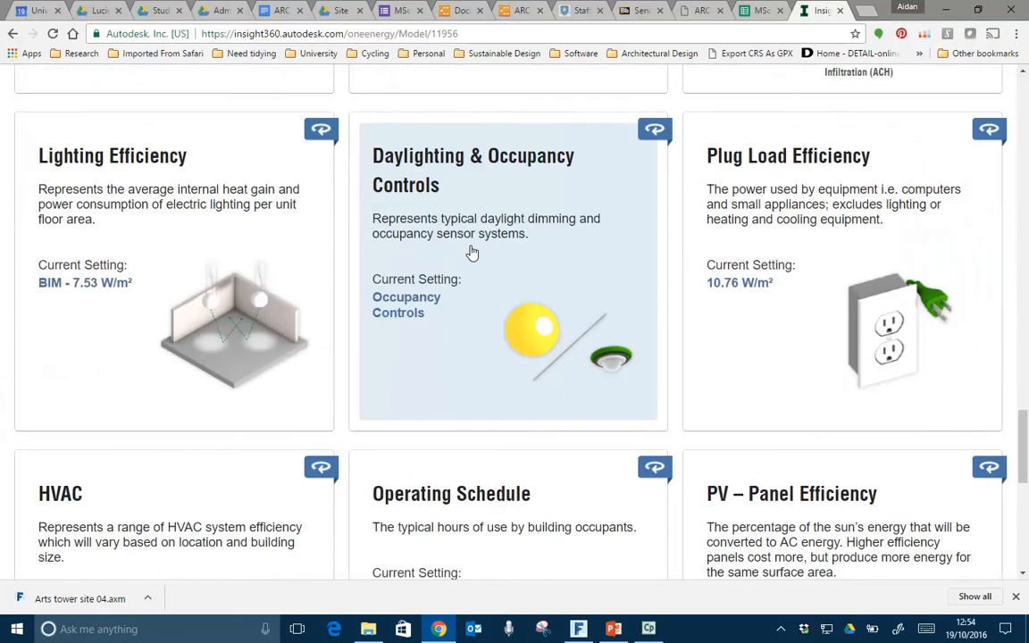
# Step: Inspect the daylighting controls and occupancy controls options of the Daylighting & Occupancy Controls factor and close its editor unchanged
pyautogui.click(472, 253)
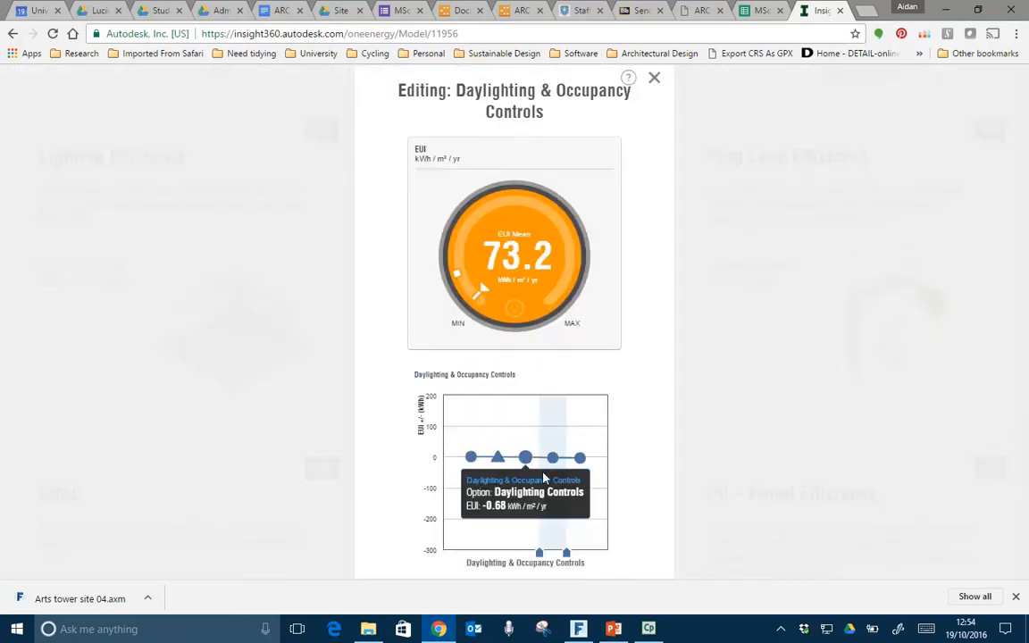
pyautogui.moveTo(552, 464)
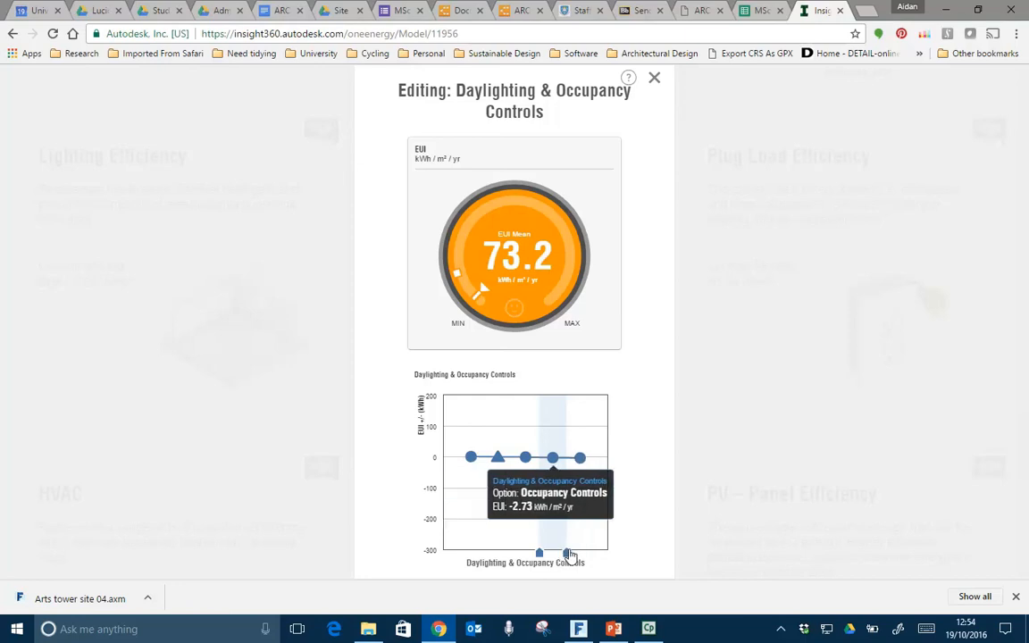
pyautogui.click(654, 78)
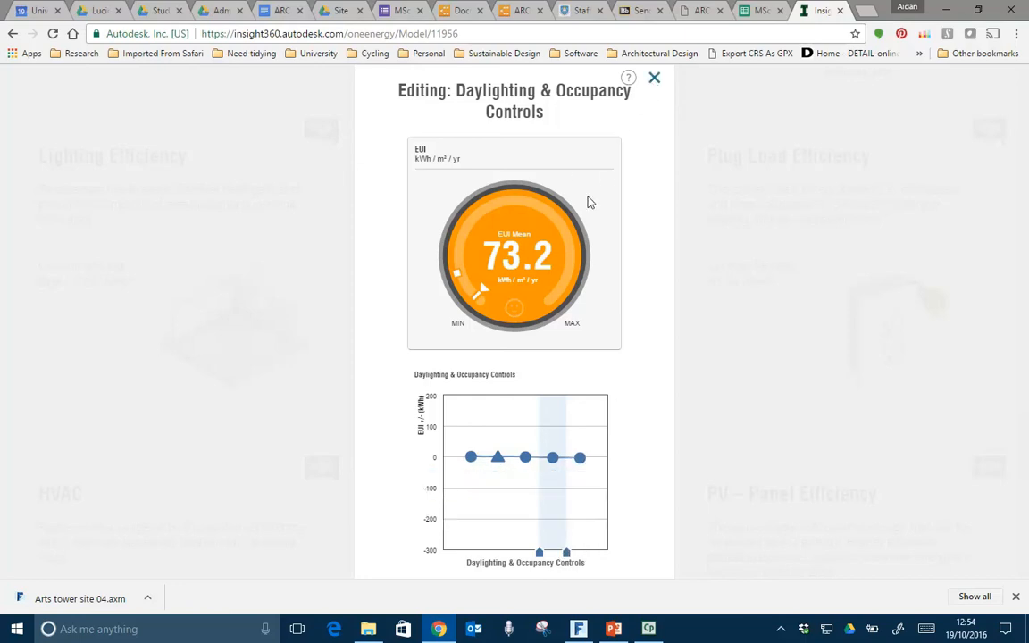
# Step: Narrow the PV – Surface Coverage range to 75 % - 90 % and close its editor
pyautogui.scroll(-8, 365, 373)
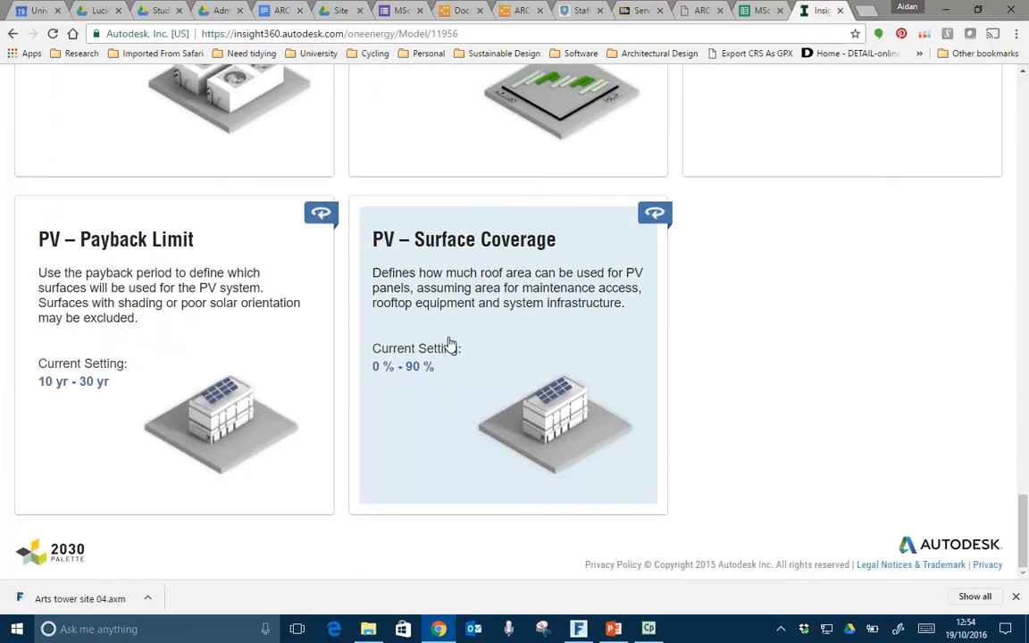
pyautogui.click(458, 337)
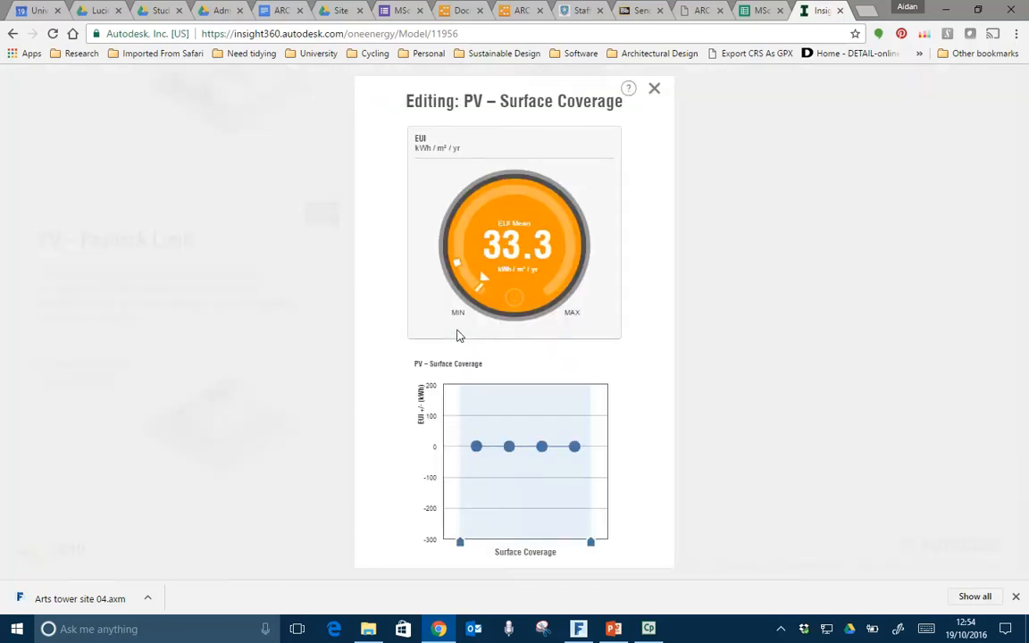
pyautogui.moveTo(473, 407)
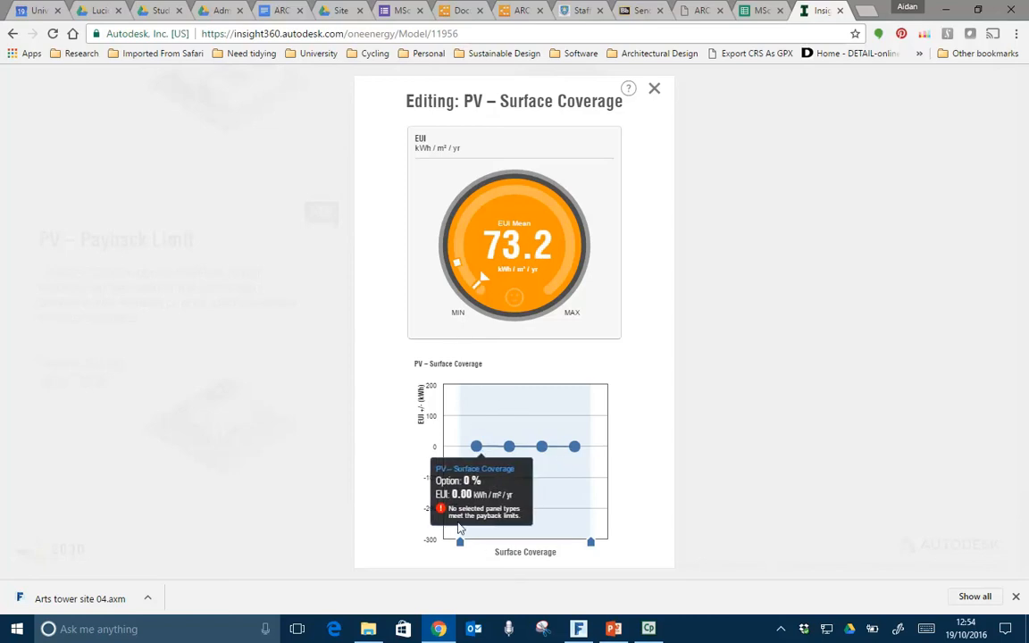
pyautogui.moveTo(460, 542); pyautogui.dragTo(526, 543)
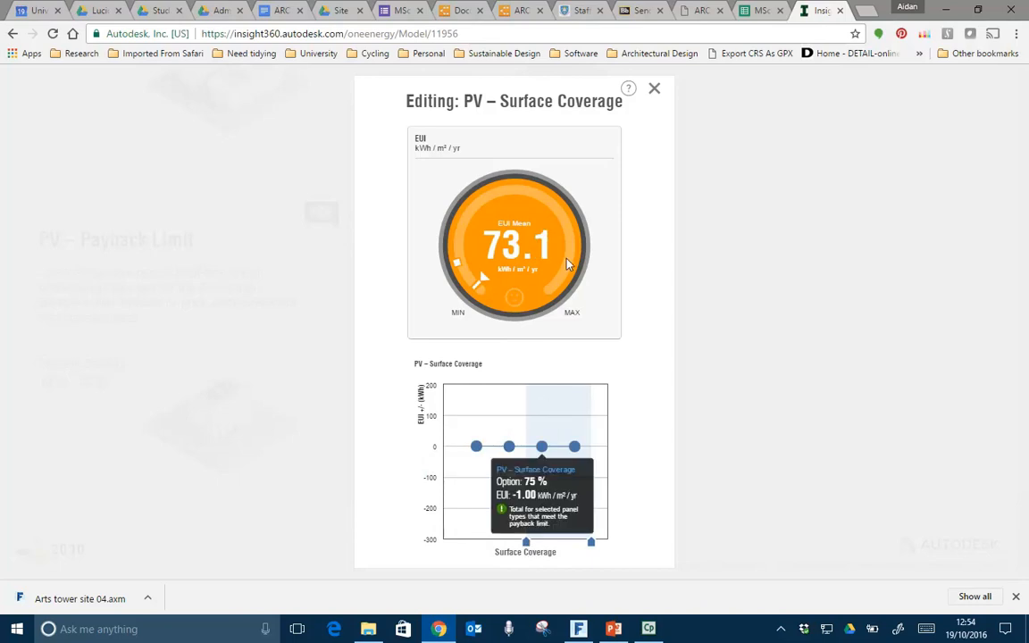
pyautogui.click(655, 88)
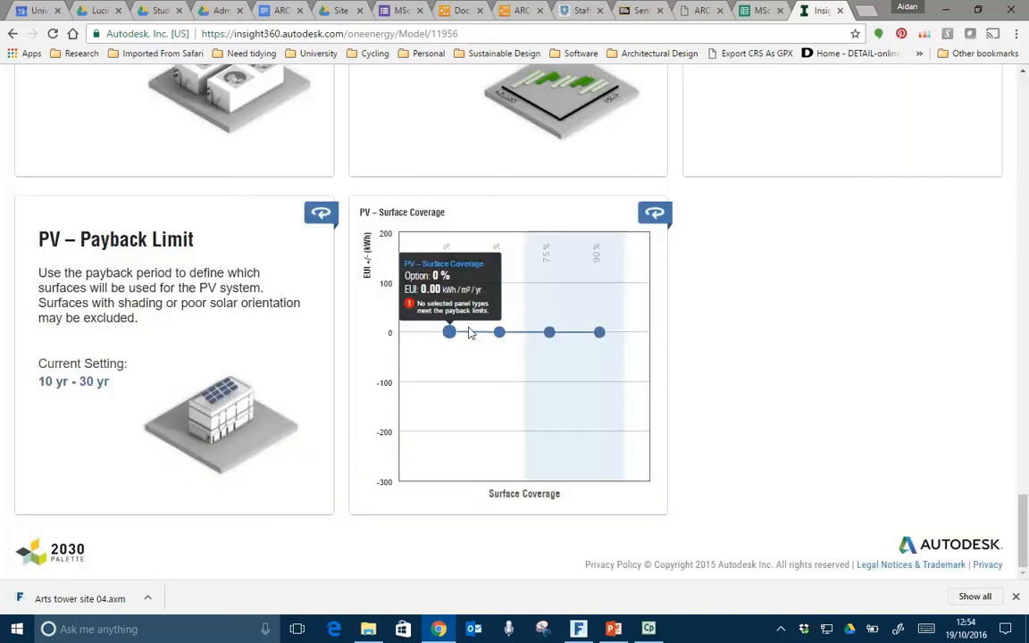
pyautogui.moveTo(600, 332)
# Step: Try to add the model's current factor settings as a new scenario
pyautogui.scroll(20, 746, 385)
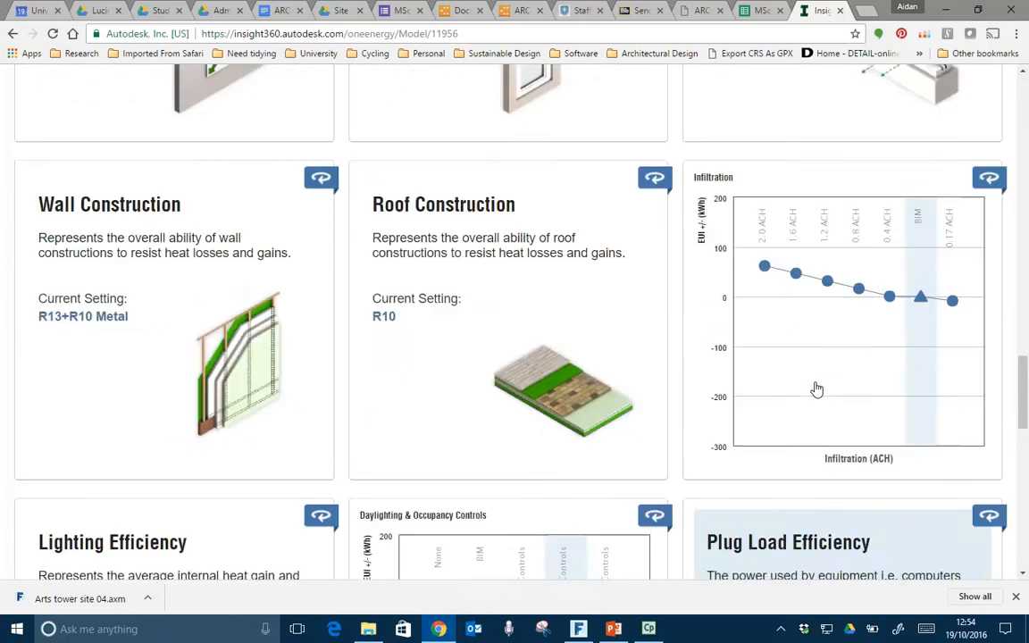
pyautogui.scroll(10, 815, 387)
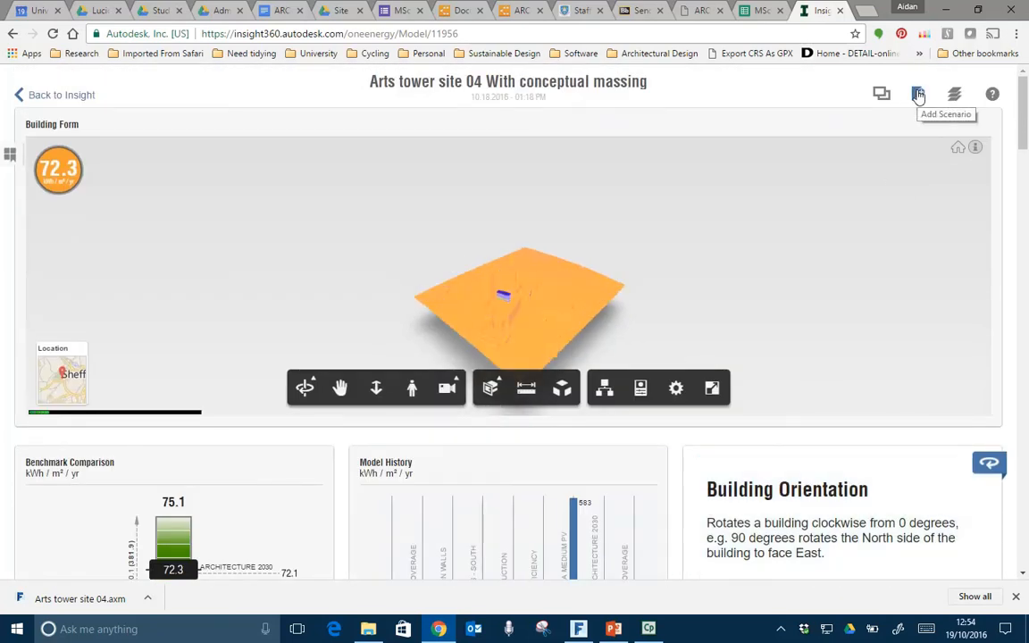
pyautogui.click(918, 95)
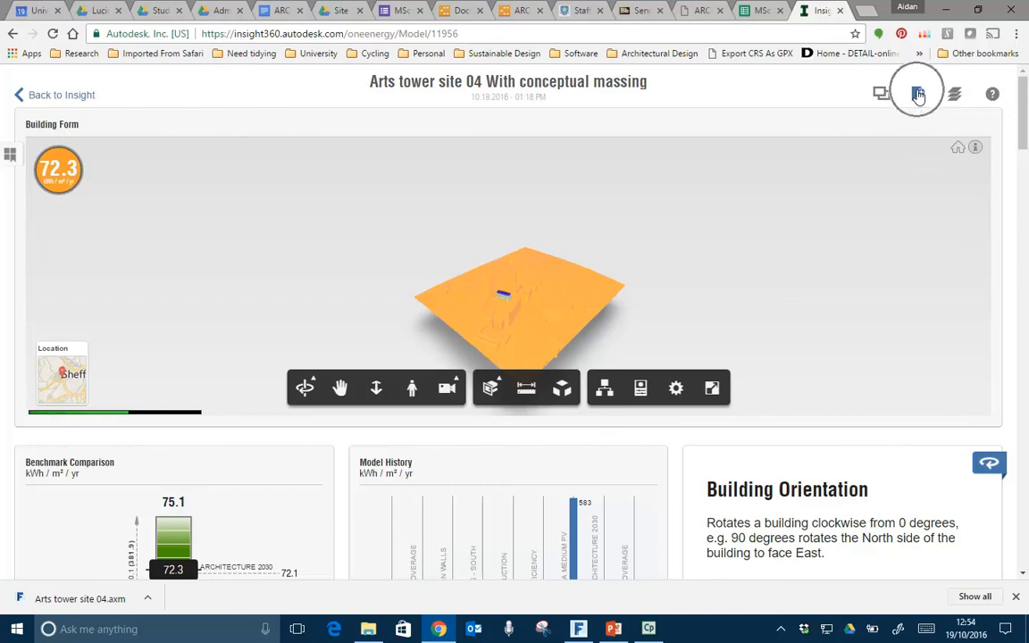
pyautogui.click(918, 95)
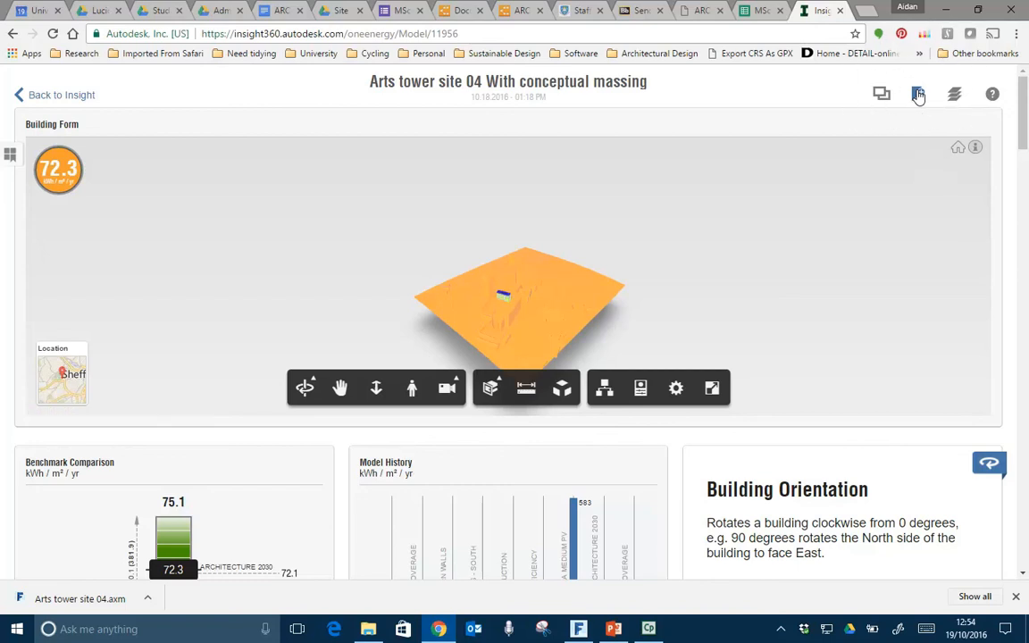
pyautogui.click(919, 95)
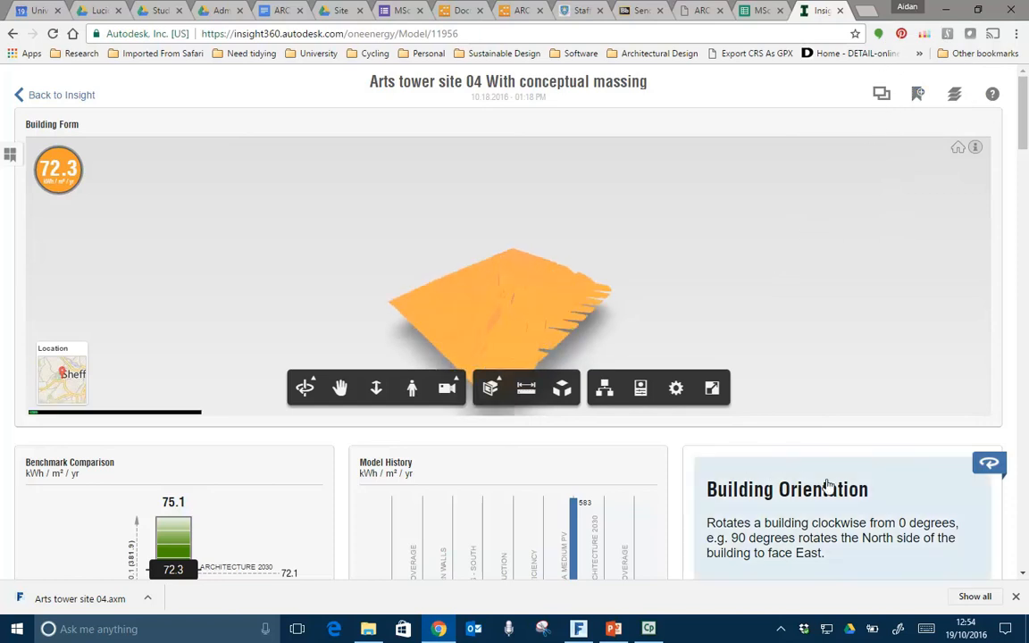
# Step: Examine the Benchmark Comparison and Model History charts of the Arts tower site 04 With conceptual massing model
pyautogui.scroll(-3, 827, 487)
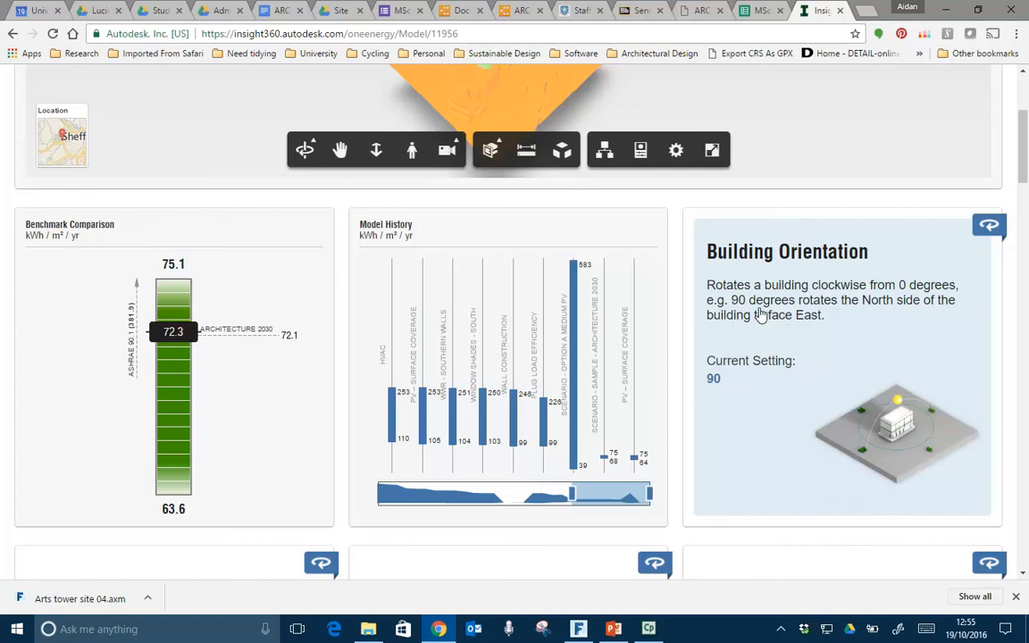
pyautogui.moveTo(1022, 168); pyautogui.dragTo(1021, 145)
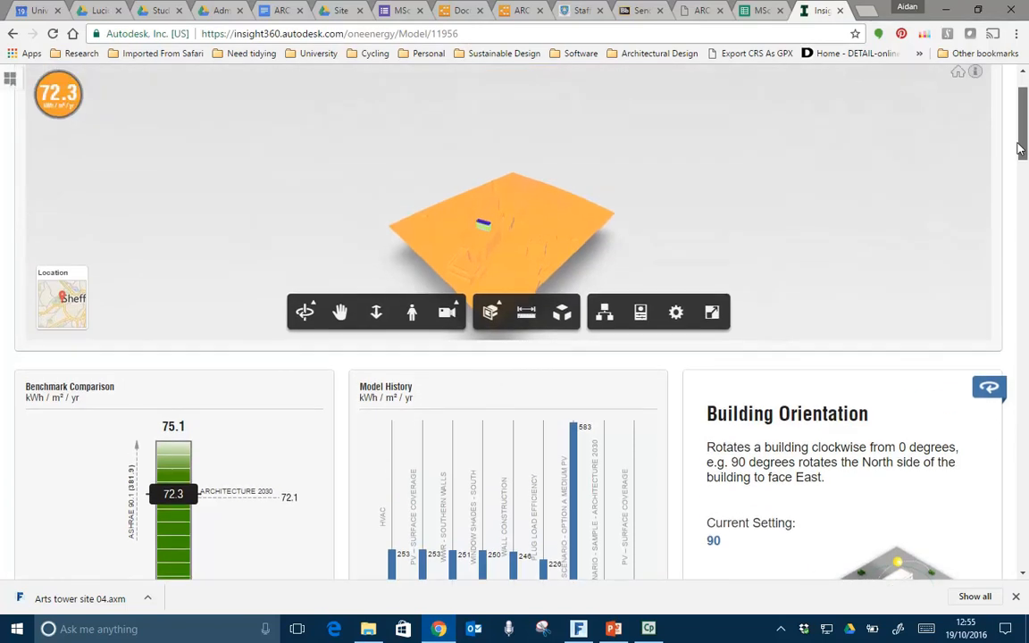